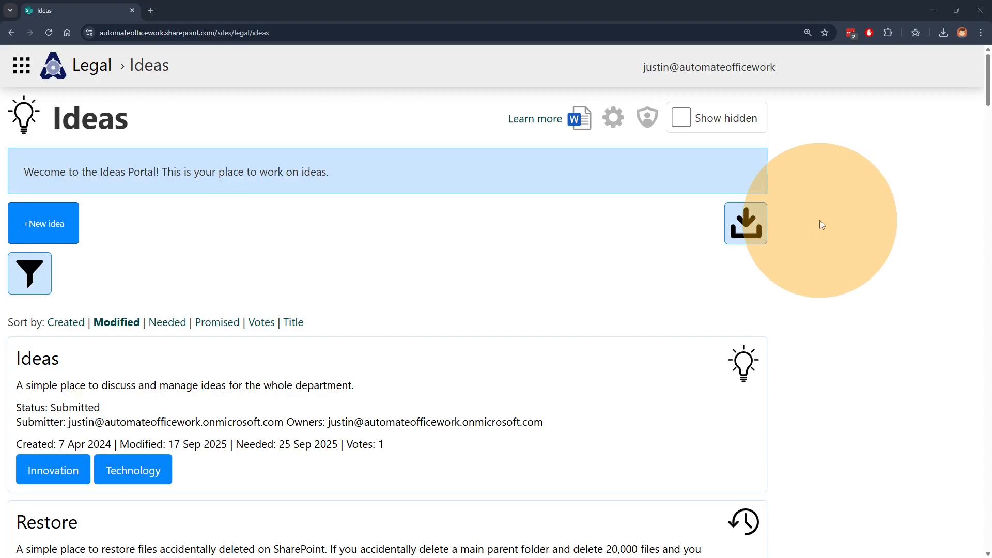
Open the admin page of the Ideas portal and look over the Admins setting
click(647, 122)
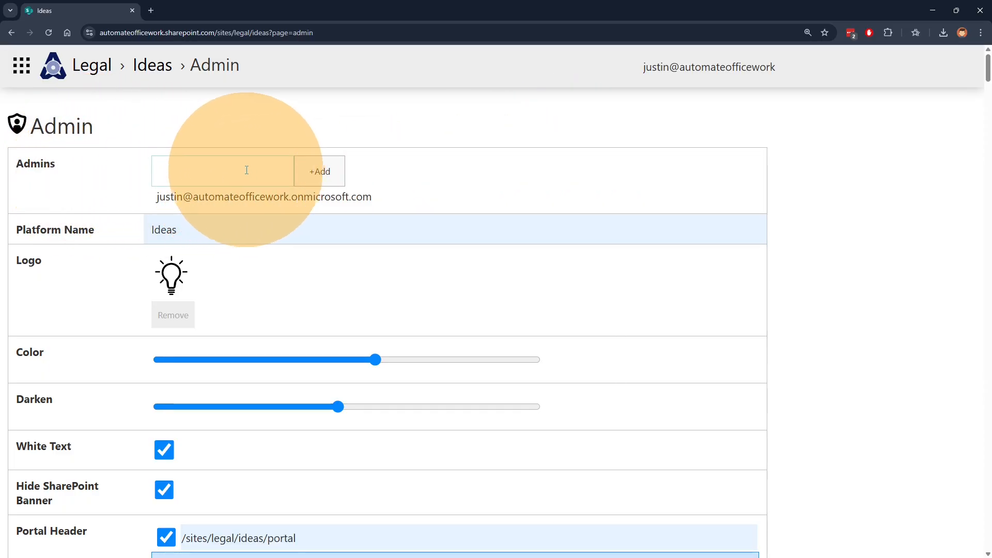
click(263, 180)
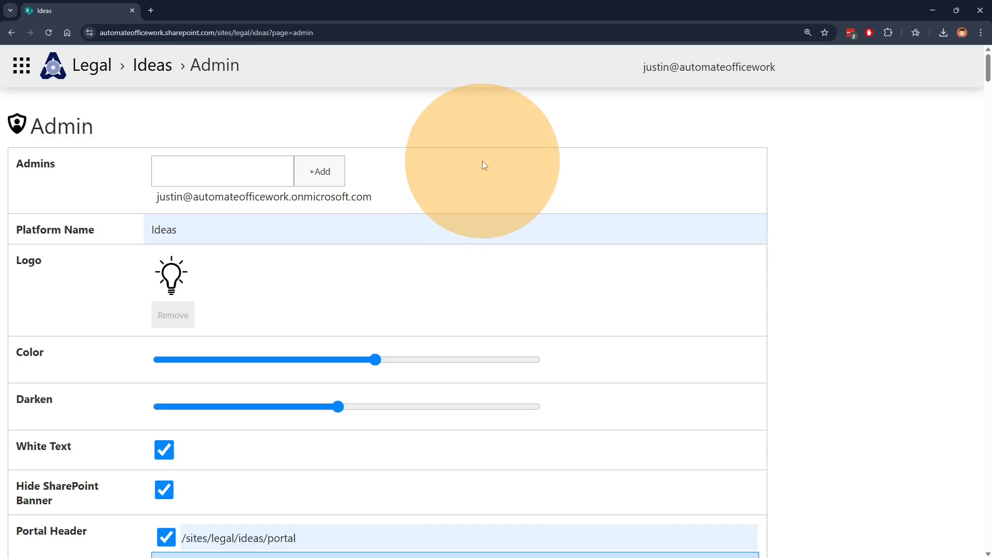
scroll(483, 162, down, 1)
scroll(486, 167, down, 1)
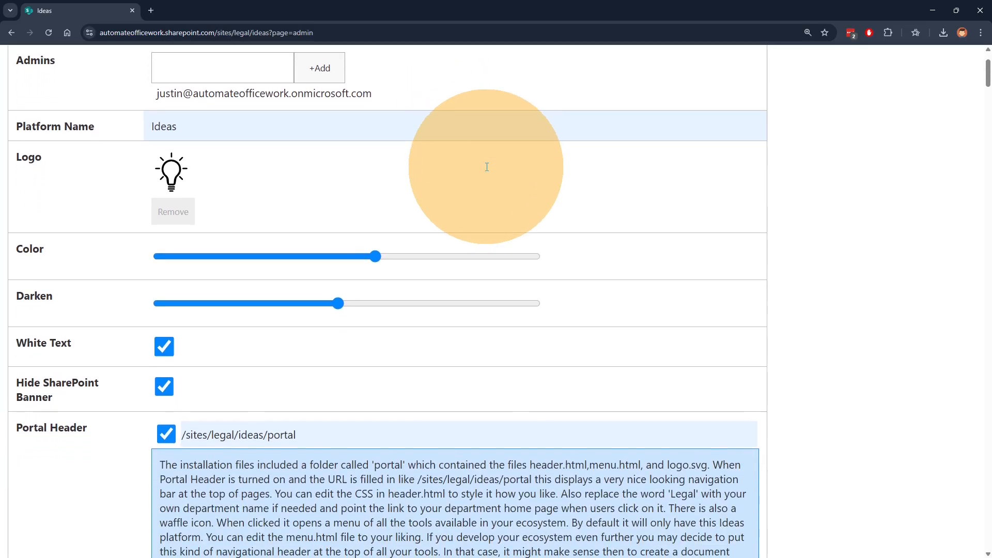
scroll(487, 167, up, 2)
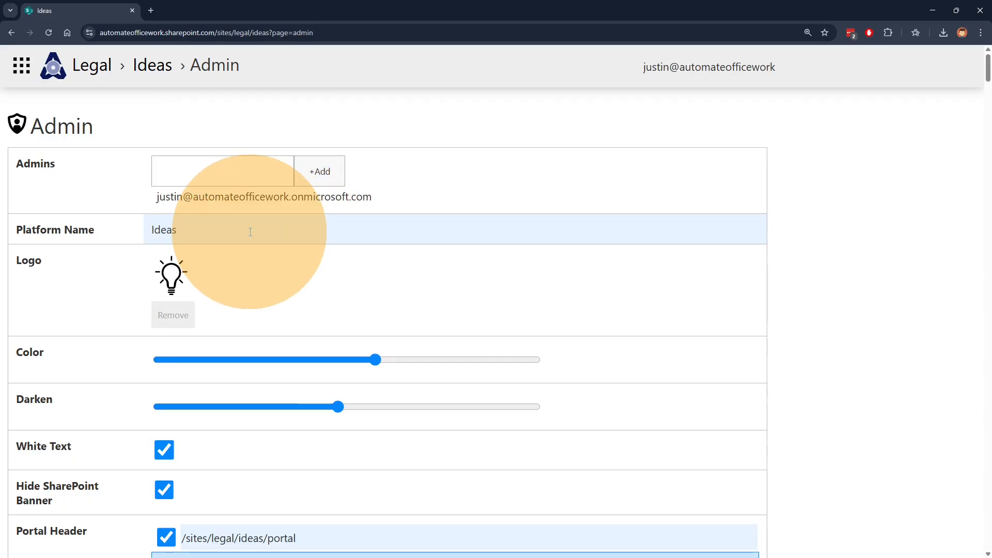
Set the platform name to Ideas Test and view the renamed portal's home page
click(215, 229)
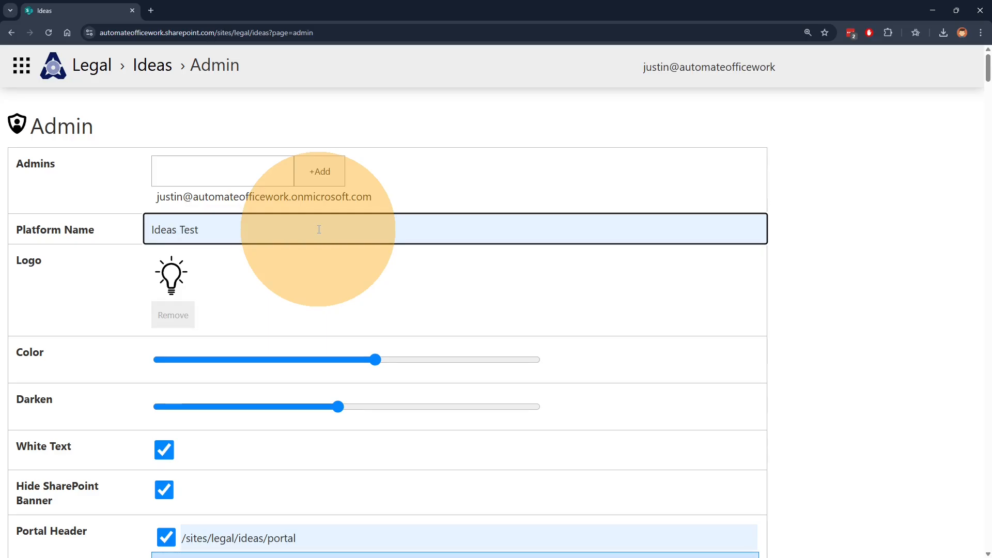
click(398, 259)
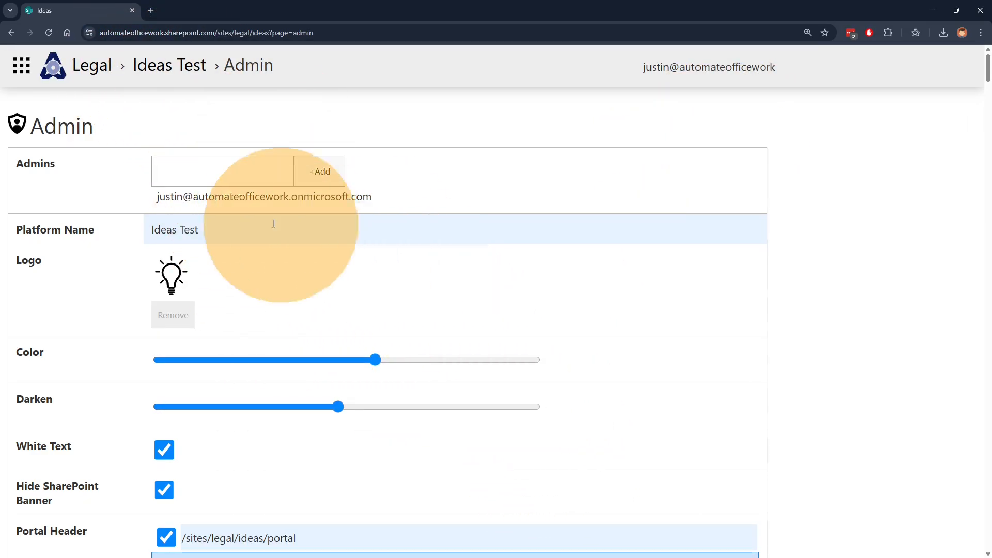
click(169, 71)
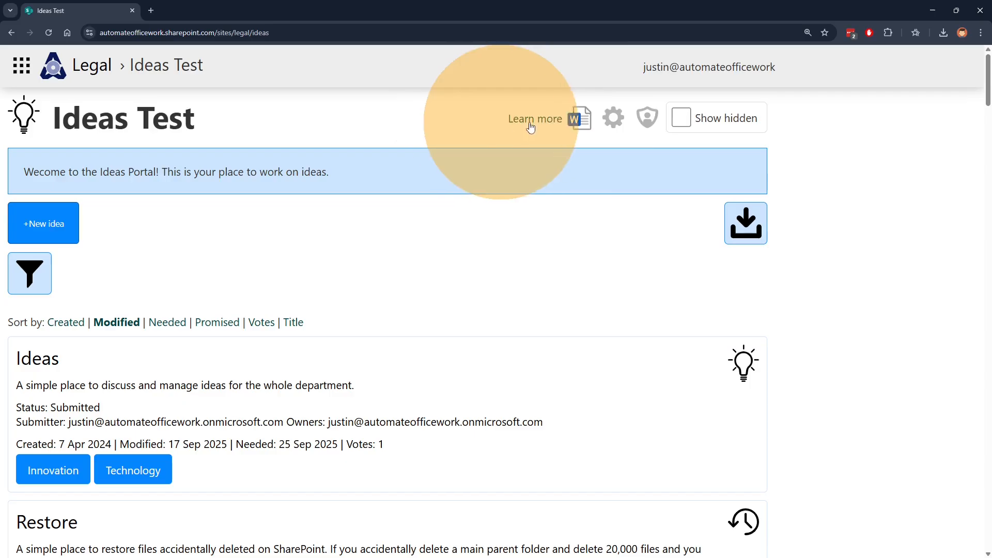
Return to the admin page and set the platform name back to Ideas
click(637, 122)
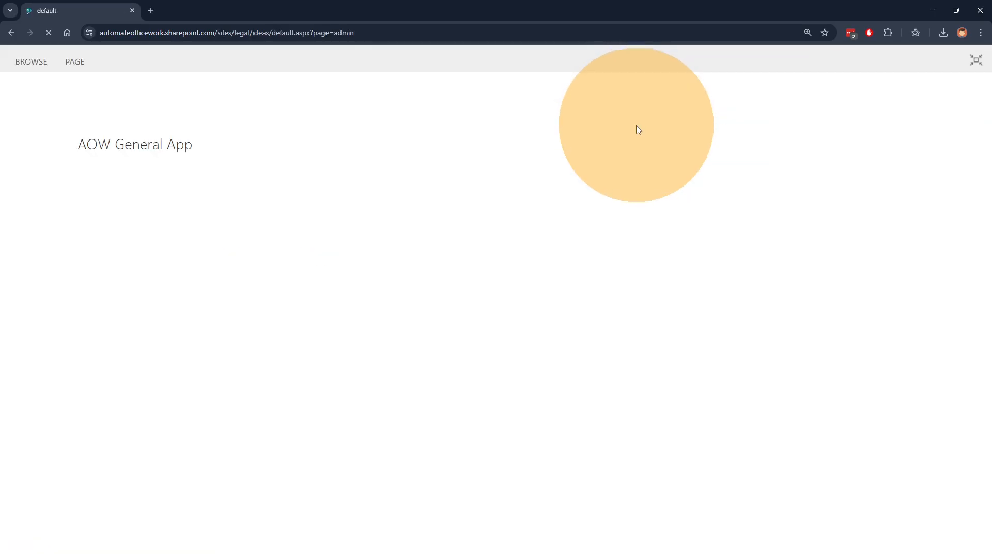
click(201, 228)
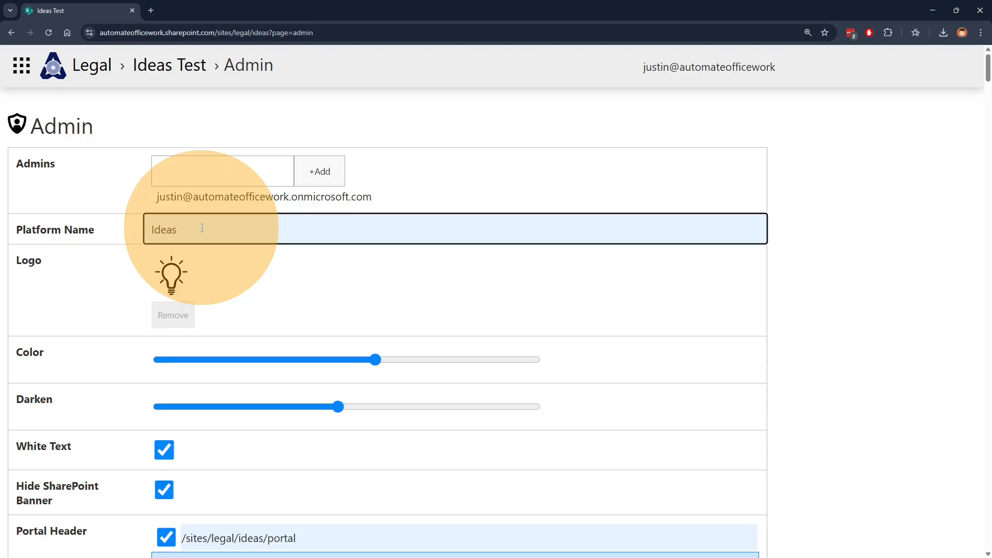
key(Tab)
click(267, 271)
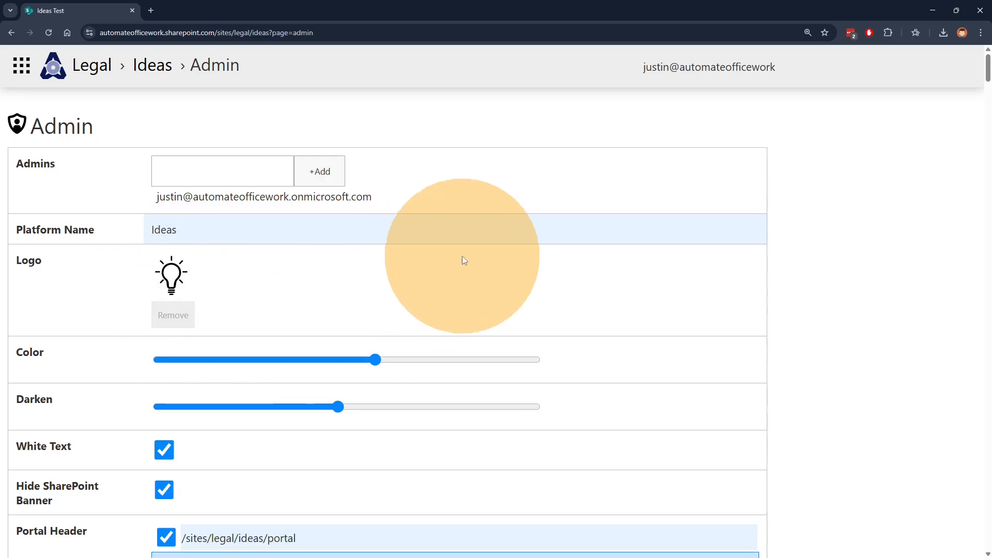
Change the portal's Color setting to purple and raise Darken to about four fifths of its range
scroll(532, 230, down, 3)
scroll(536, 234, up, 1)
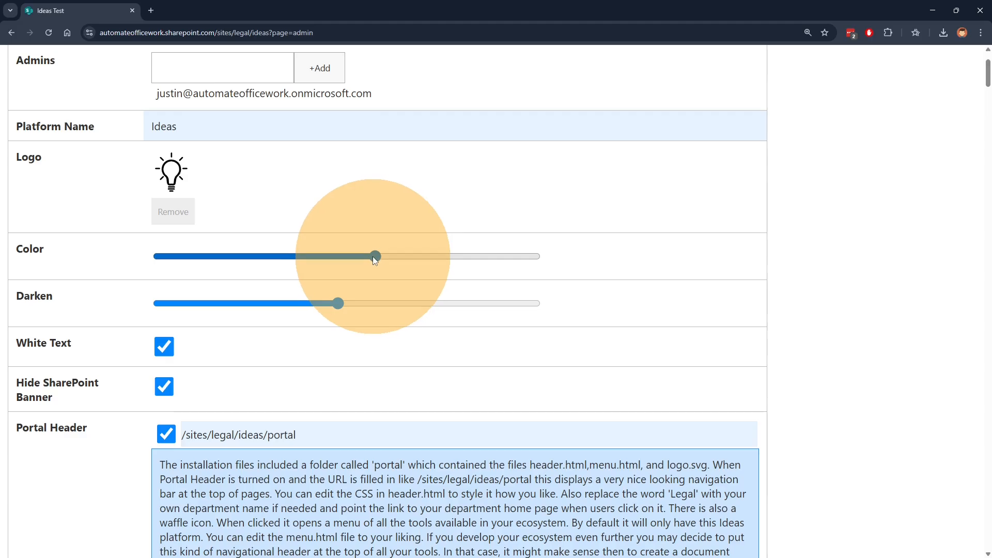
drag(373, 256, 427, 255)
click(628, 419)
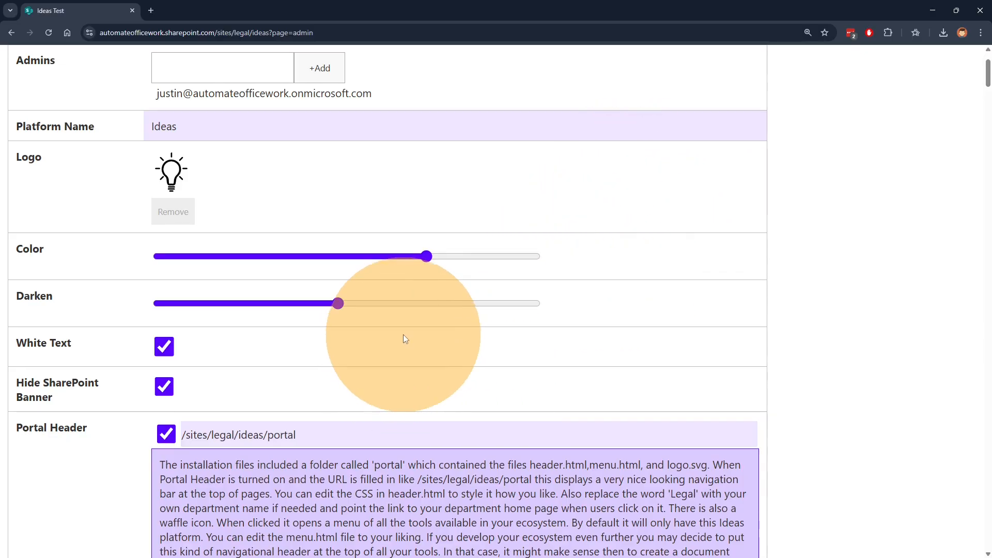
mouse_move(339, 305)
mouse_down()
mouse_move(258, 304)
mouse_move(478, 306)
mouse_up()
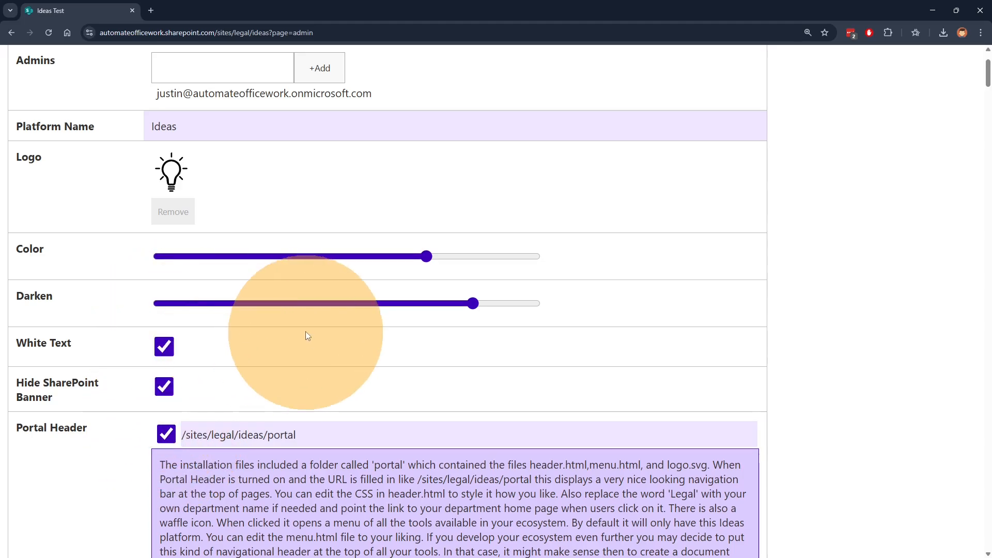
mouse_move(472, 303)
mouse_down()
mouse_move(149, 303)
mouse_move(472, 303)
mouse_up()
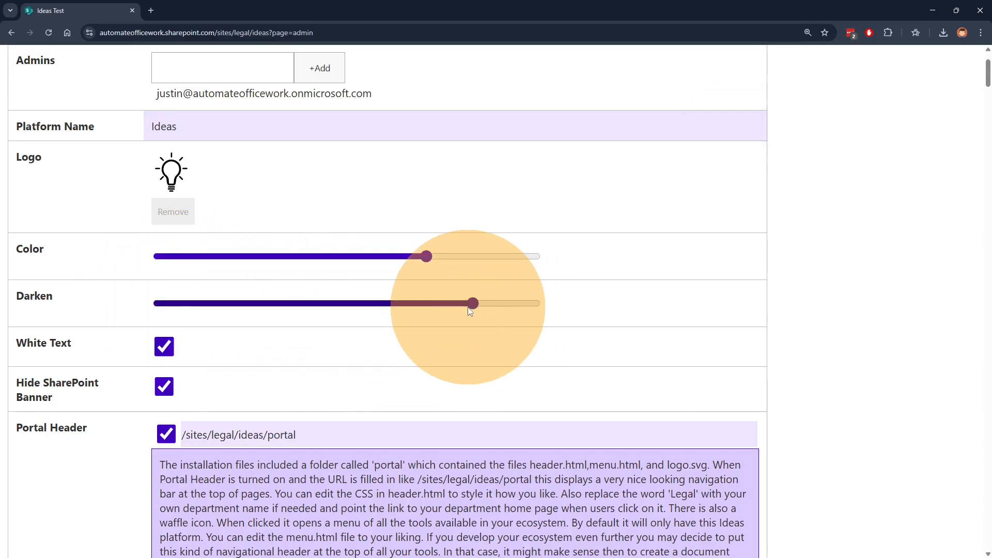
Set Color to yellow and try a Darken level near the minimum before raising it almost to the maximum
drag(429, 258, 225, 259)
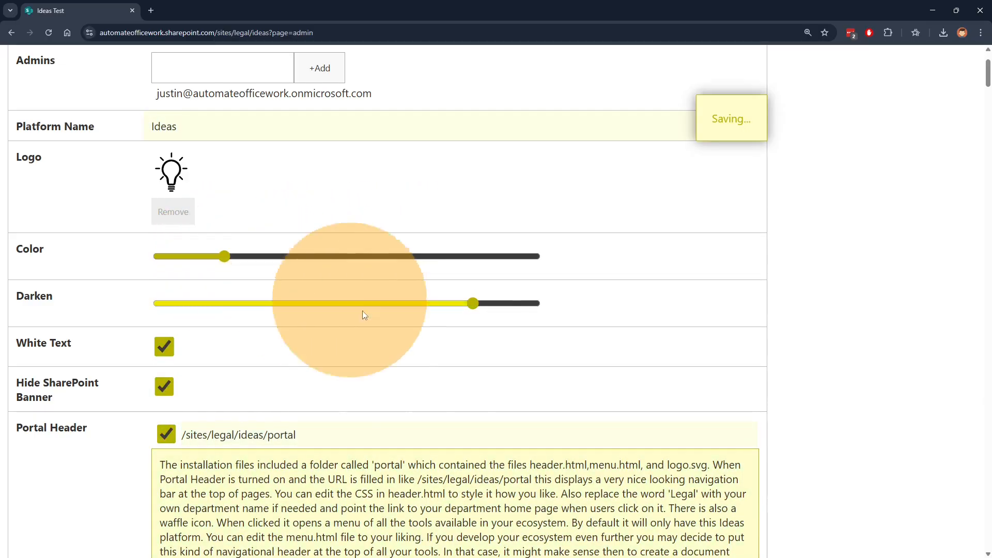
drag(474, 305, 165, 304)
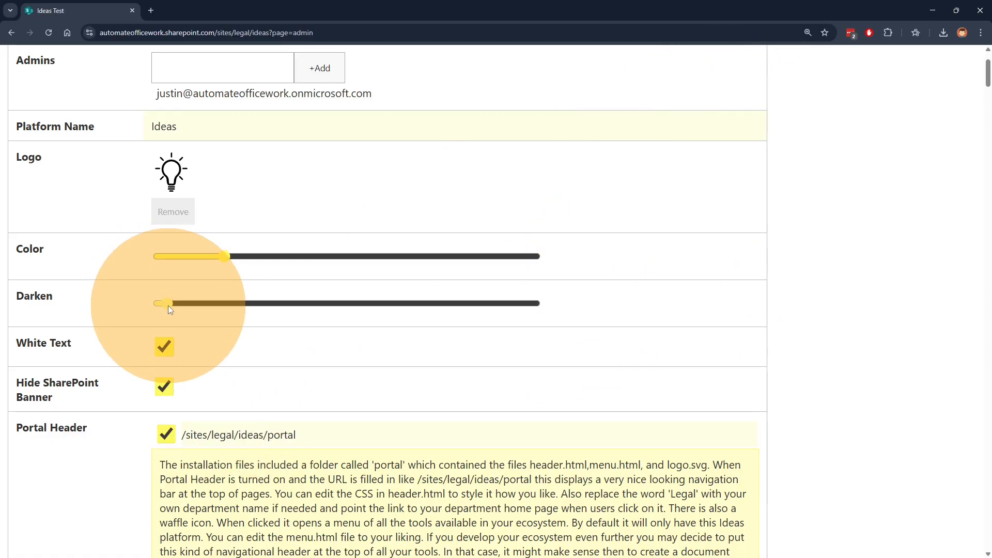
drag(168, 305, 185, 305)
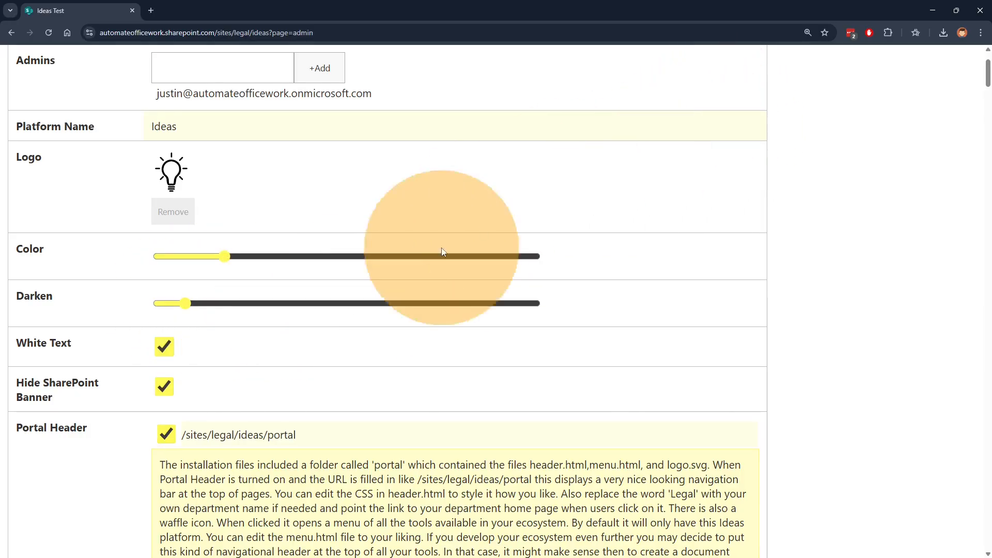
click(186, 305)
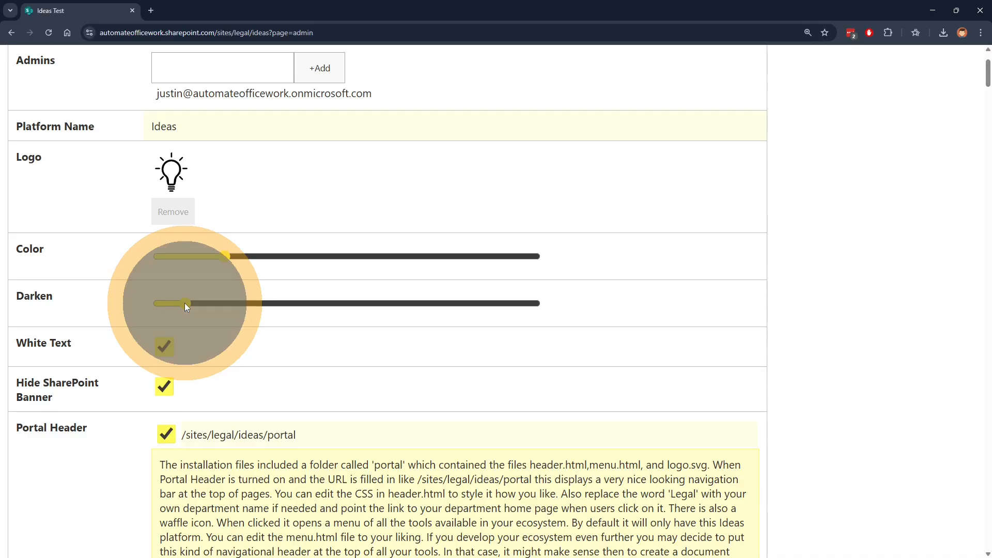
drag(186, 305, 548, 305)
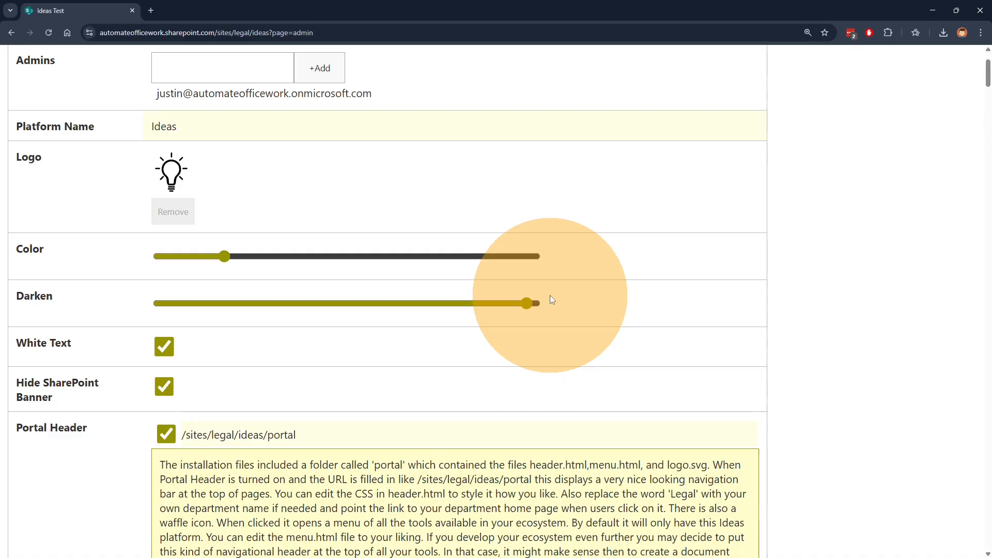
Turn off Hide SharePoint Banner, then show the SharePoint header and its page options before collapsing the header
scroll(616, 312, down, 1)
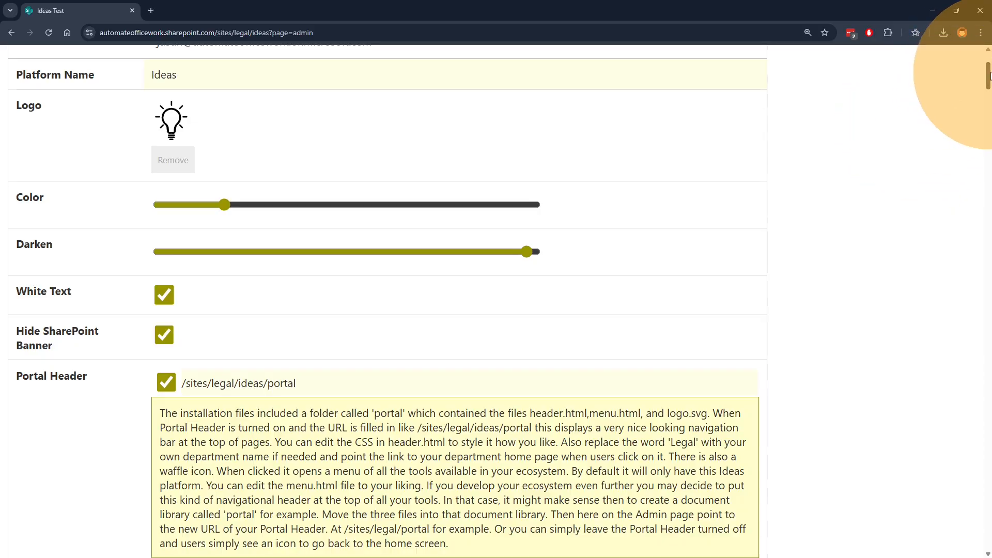
drag(988, 83, 988, 58)
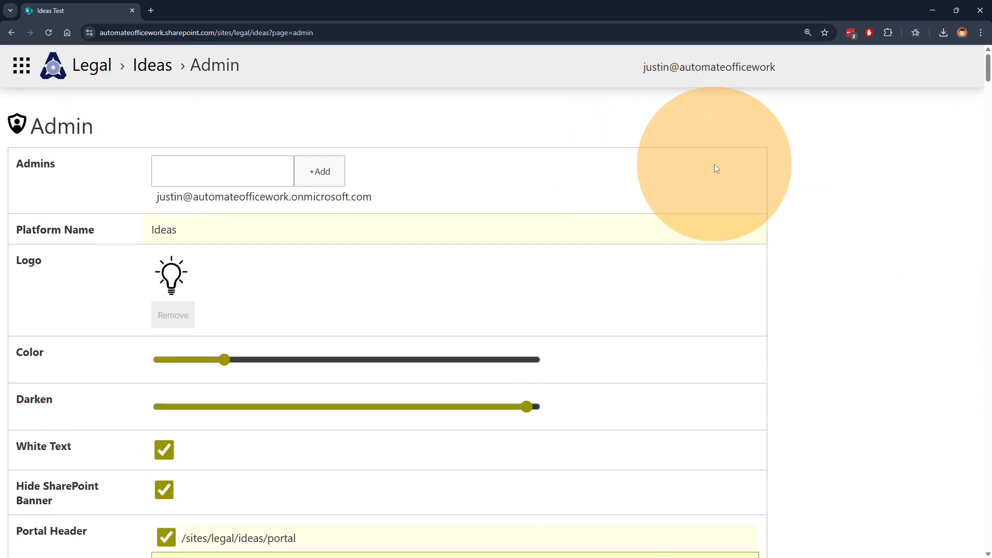
click(165, 491)
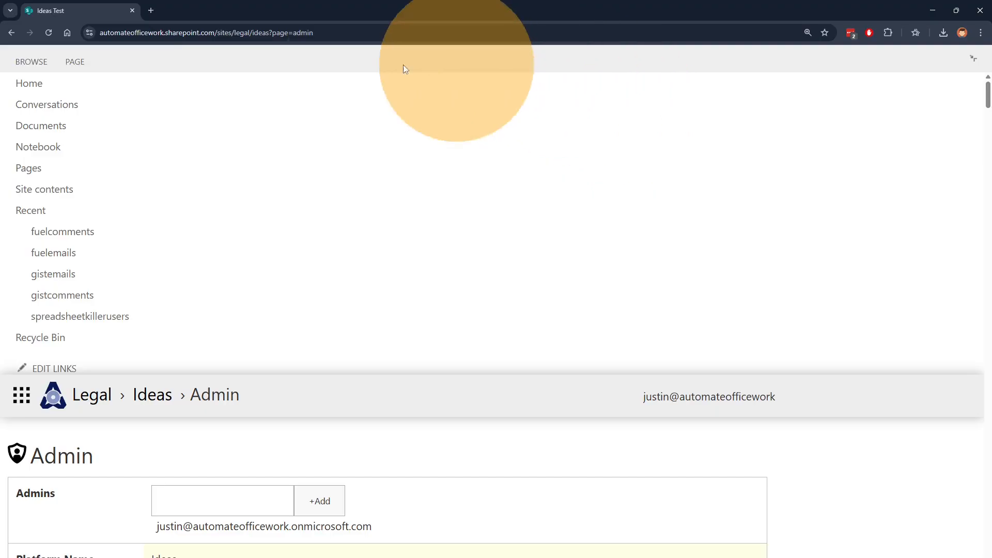
click(972, 60)
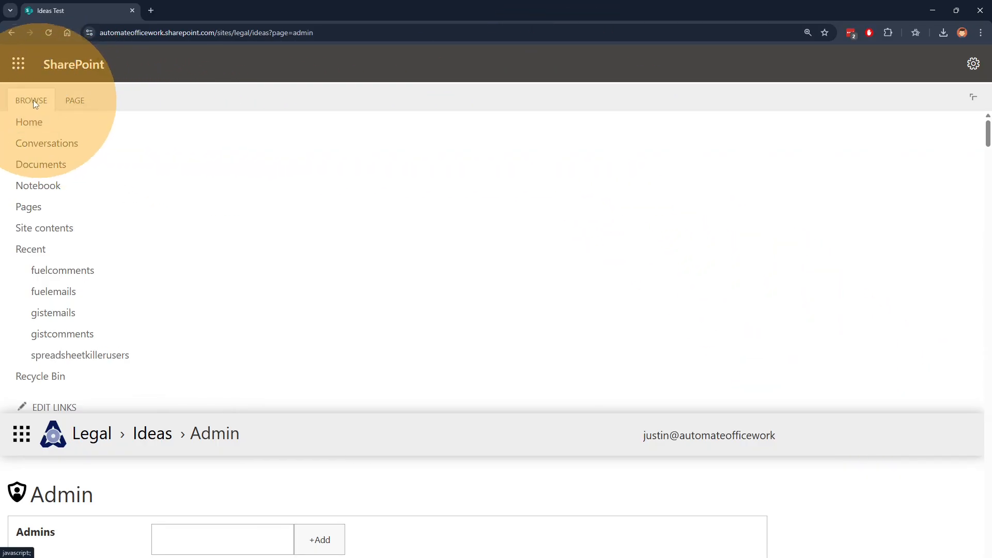
click(77, 103)
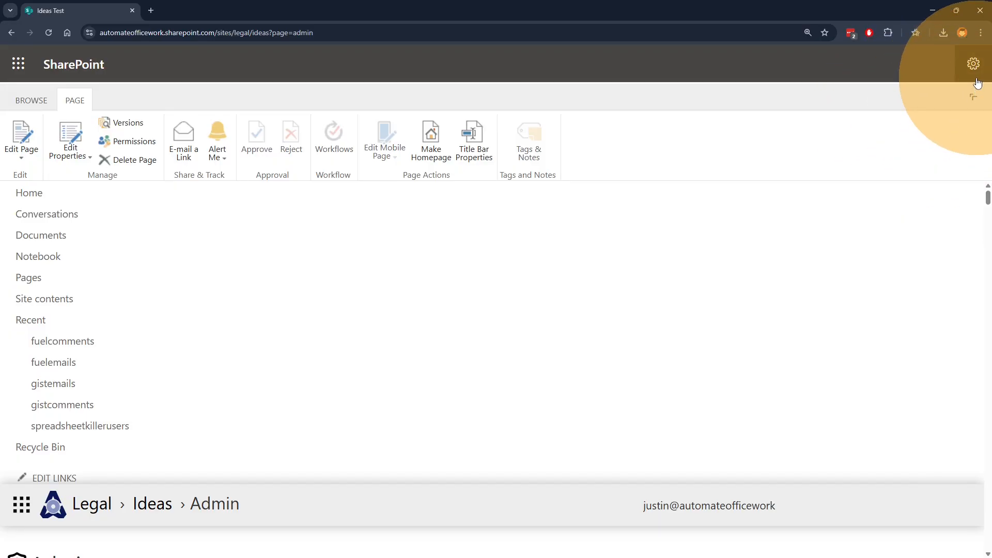
click(975, 101)
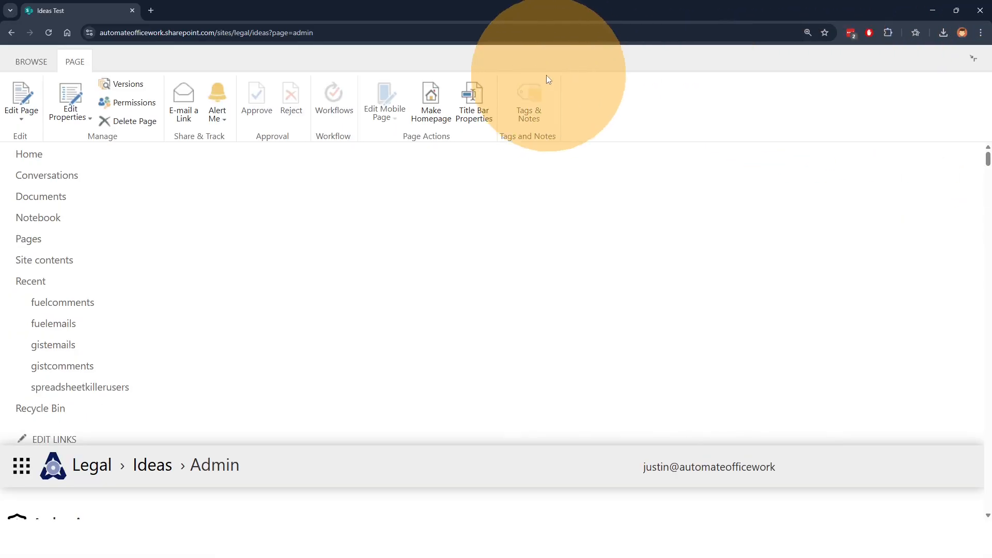
Turn Hide SharePoint Banner back on in the admin settings
scroll(731, 351, down, 12)
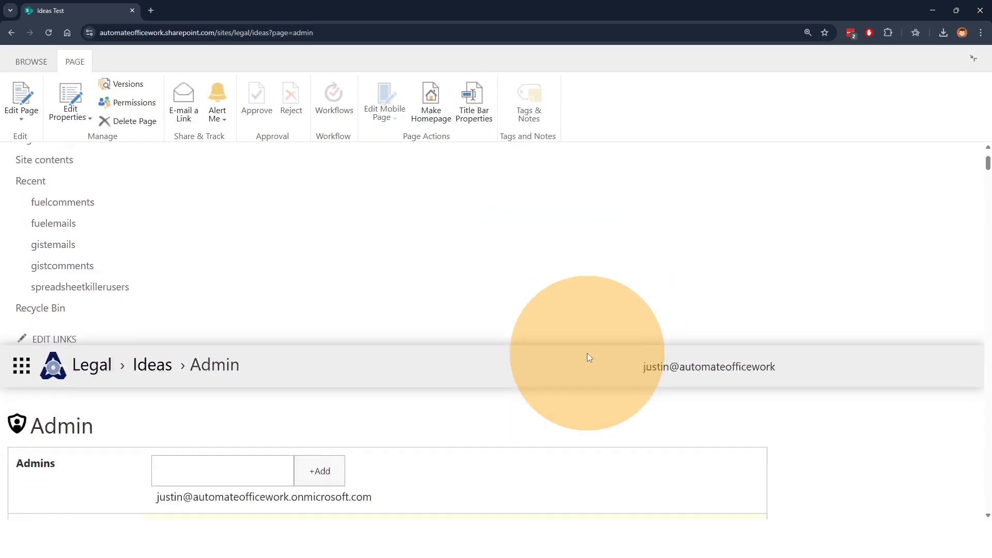
scroll(544, 342, down, 2)
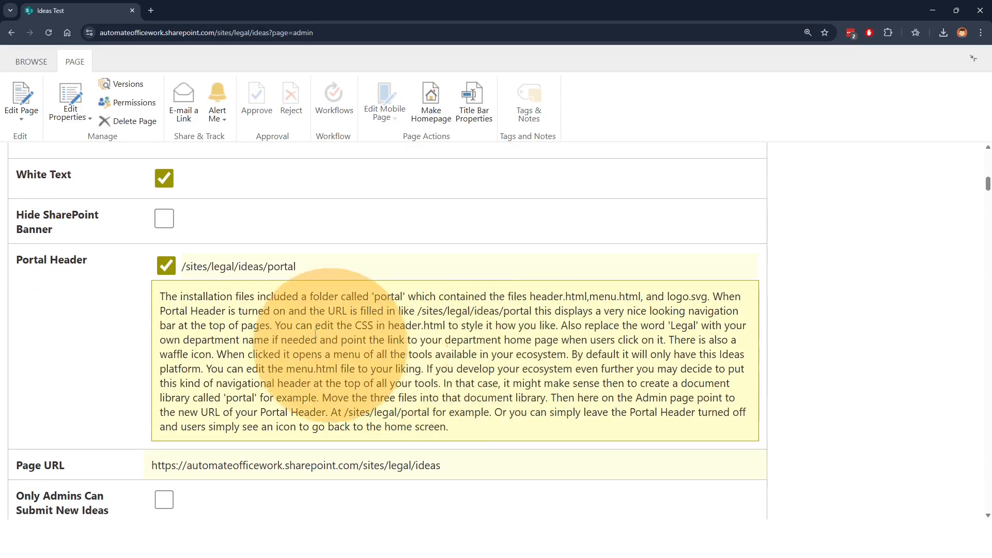
click(164, 219)
scroll(664, 289, up, 7)
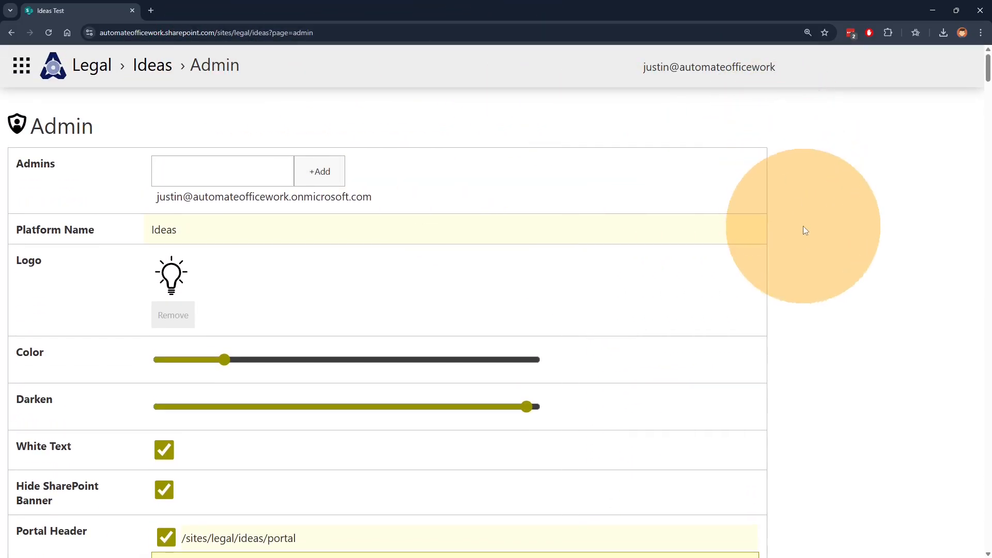
Read the Portal Header description and view the tools menu in the portal's navigation header
scroll(730, 238, down, 5)
scroll(744, 228, down, 2)
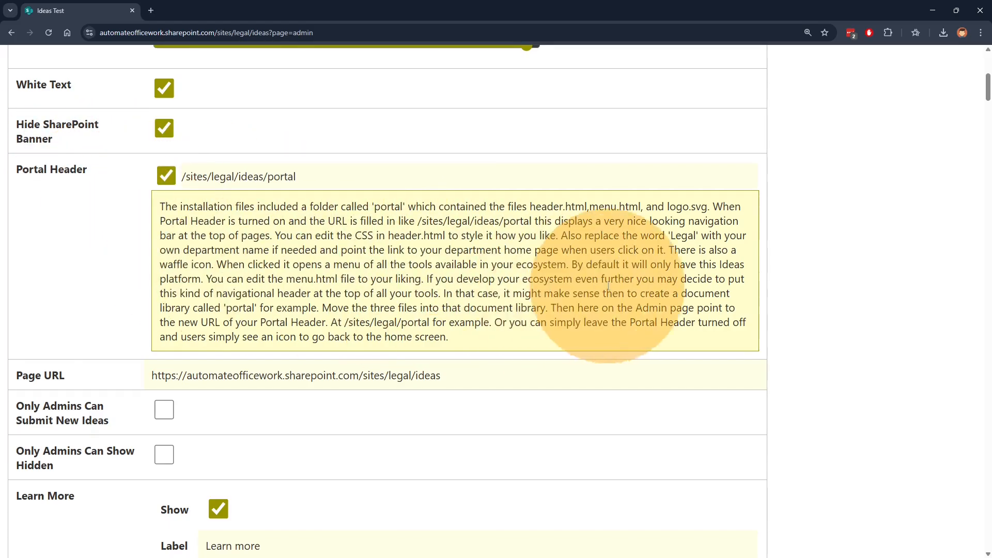
scroll(690, 290, up, 7)
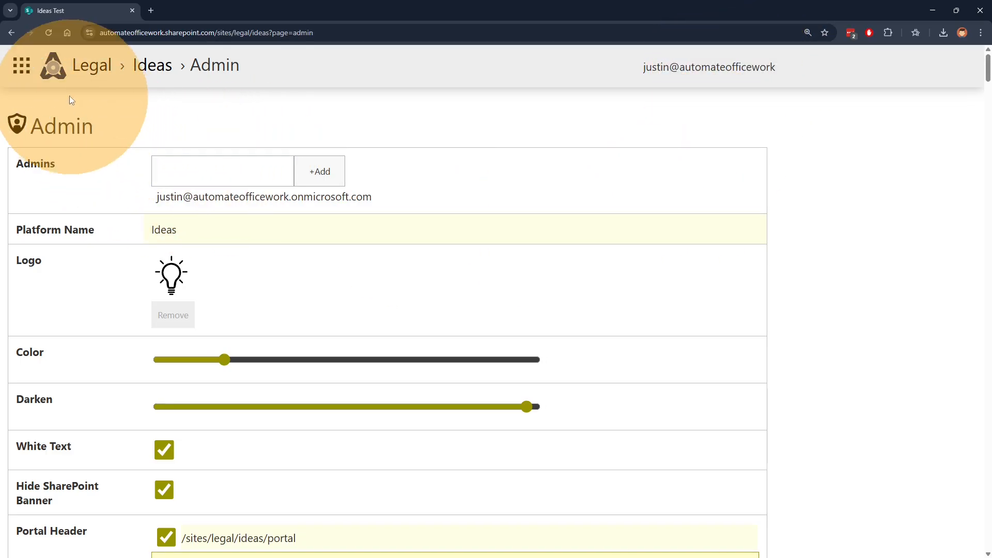
click(19, 71)
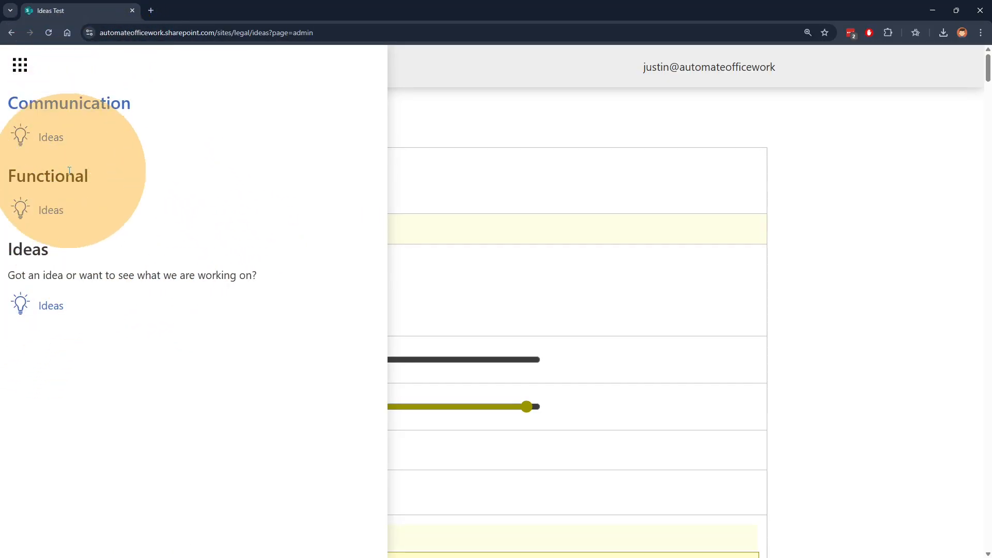
click(29, 75)
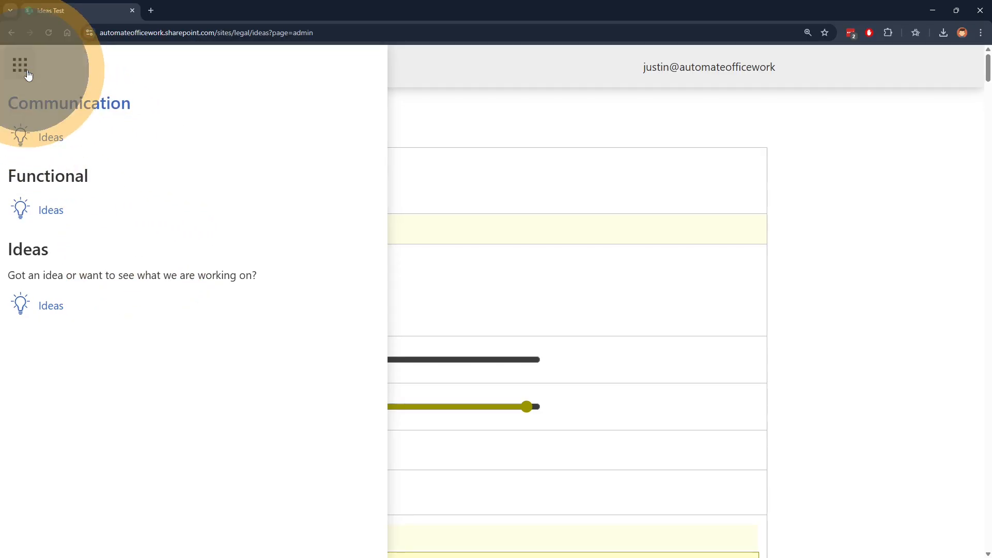
Turn off Portal Header in the admin settings and view the top of the Admin page without the navigation bar
scroll(837, 248, down, 3)
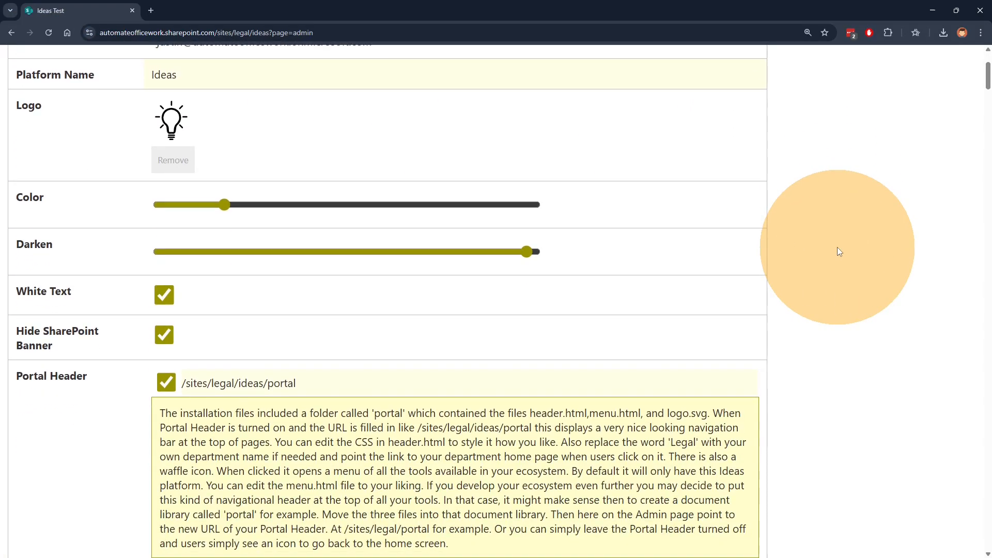
scroll(839, 251, down, 4)
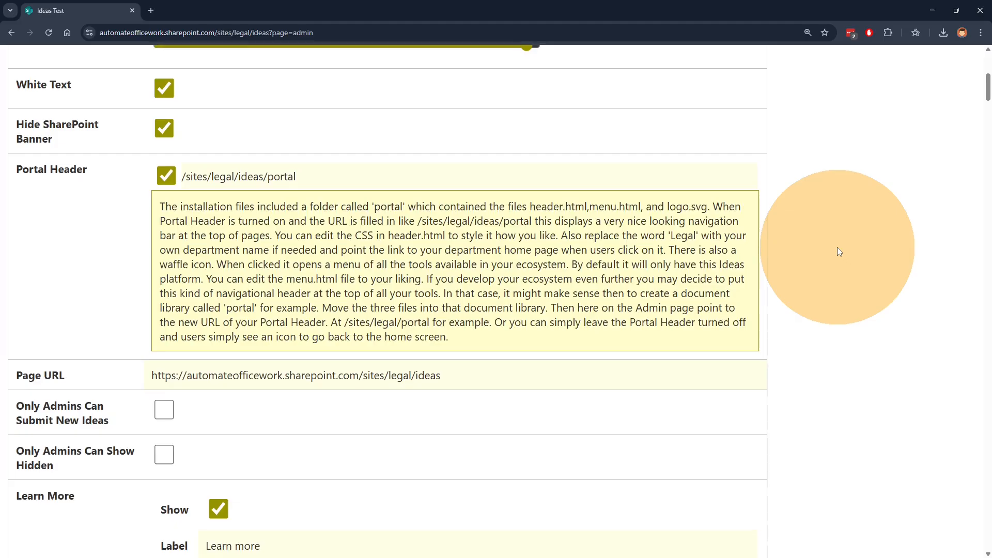
scroll(837, 247, down, 4)
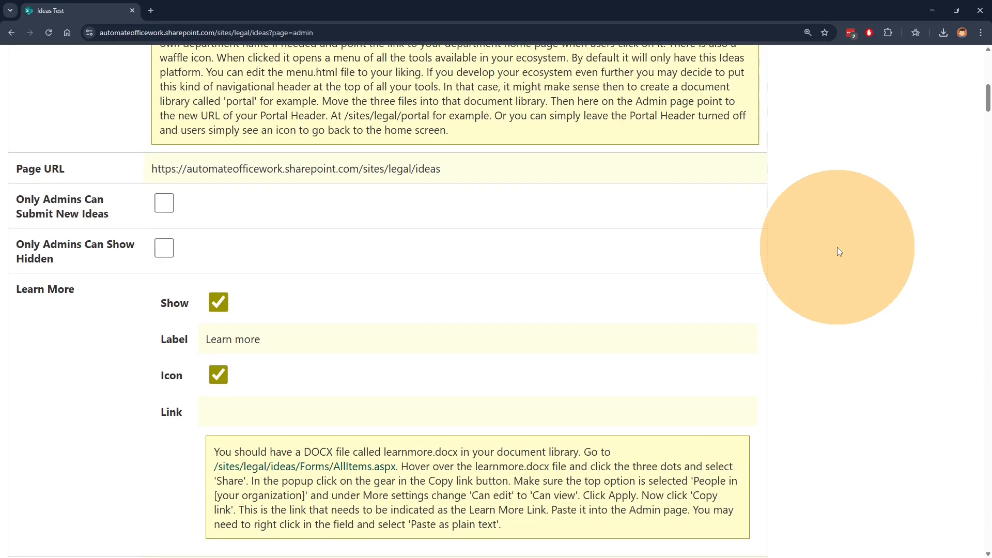
scroll(837, 246, up, 6)
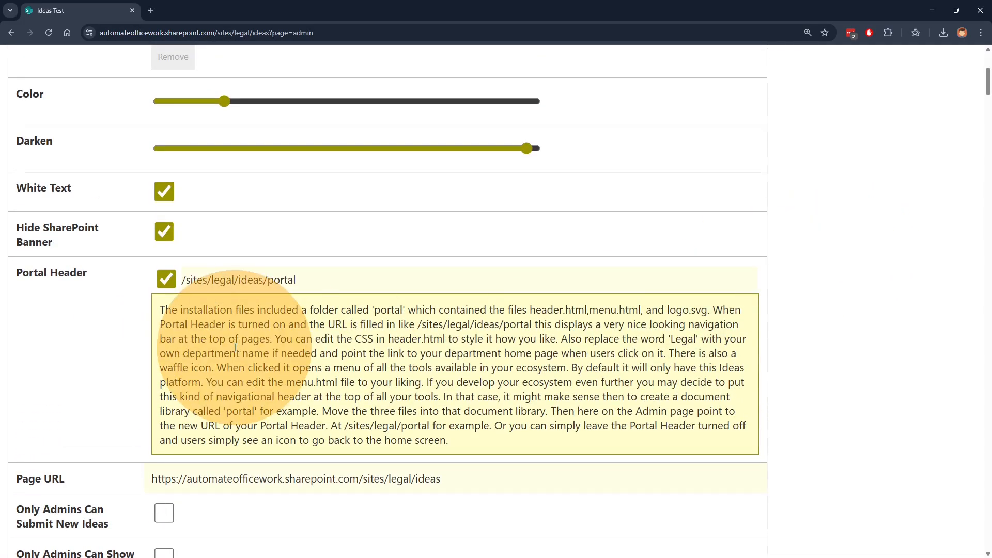
click(166, 280)
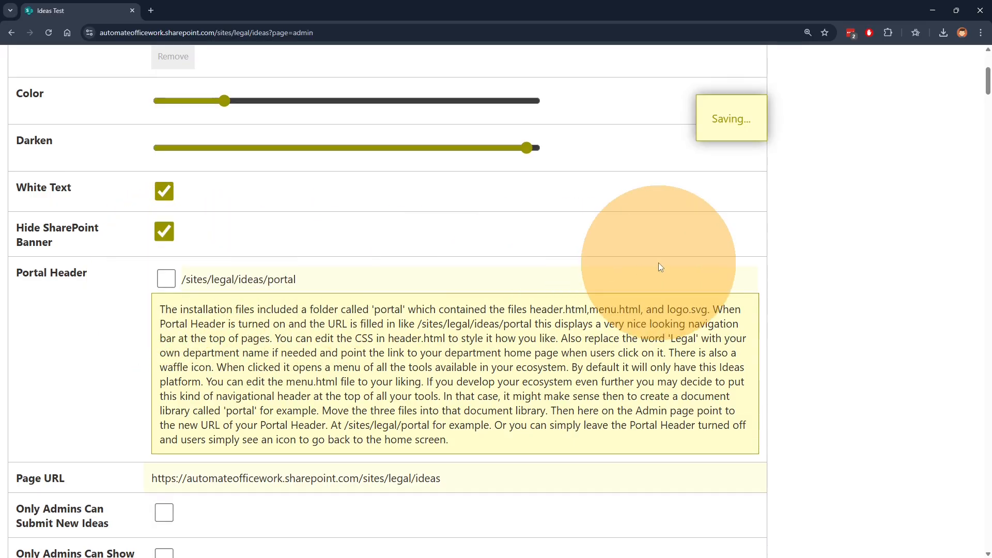
scroll(776, 262, up, 5)
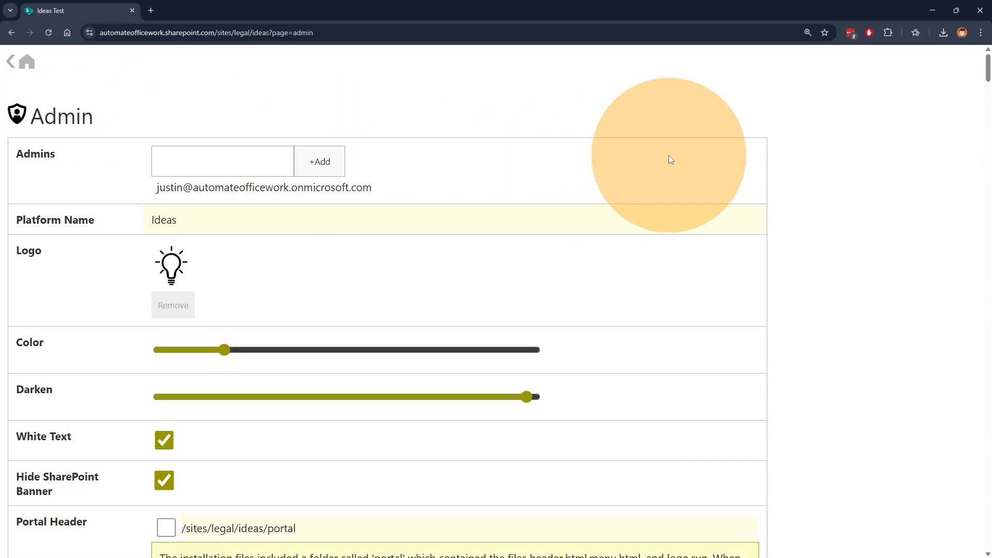
Turn Portal Header back on and check its /sites/legal/ideas/portal path
scroll(671, 159, down, 2)
scroll(669, 159, down, 3)
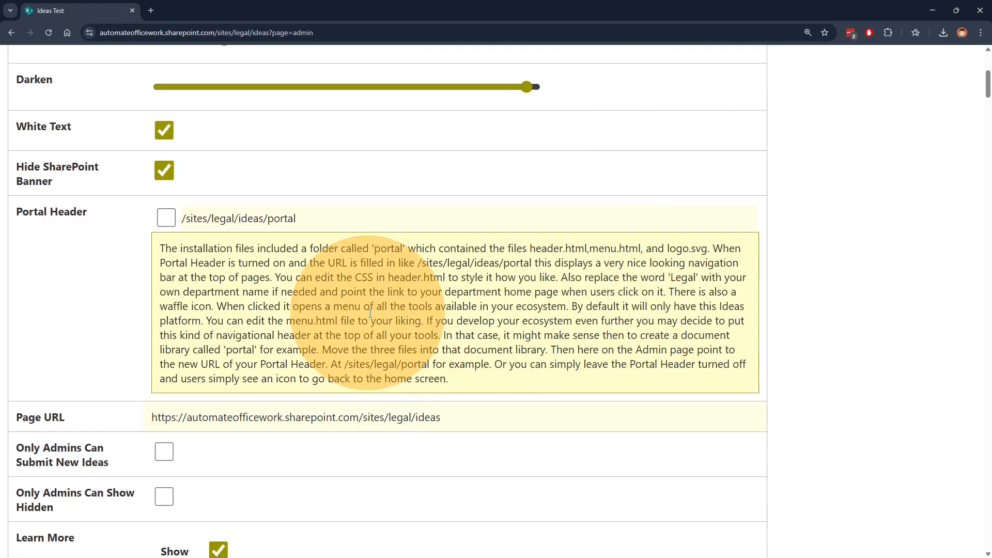
click(173, 223)
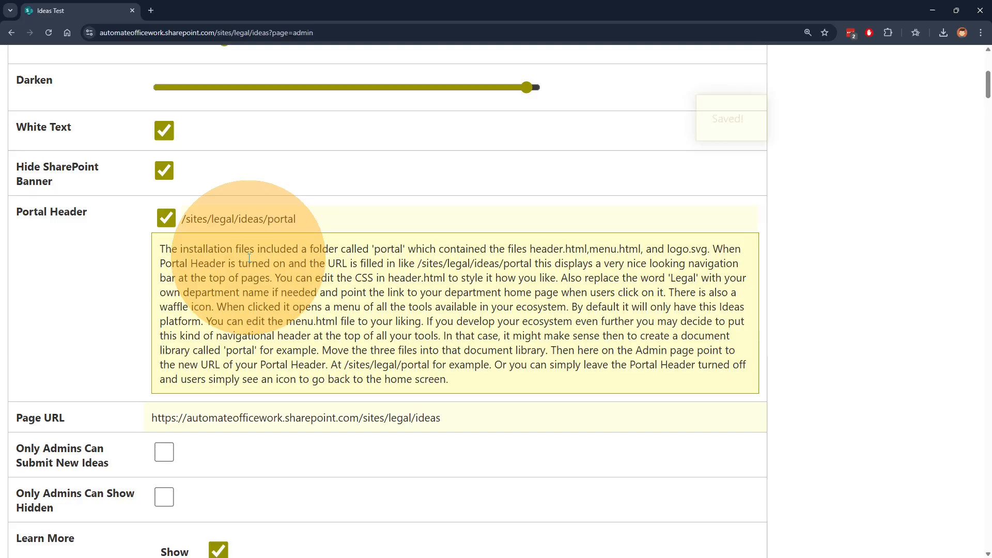
drag(193, 218, 319, 218)
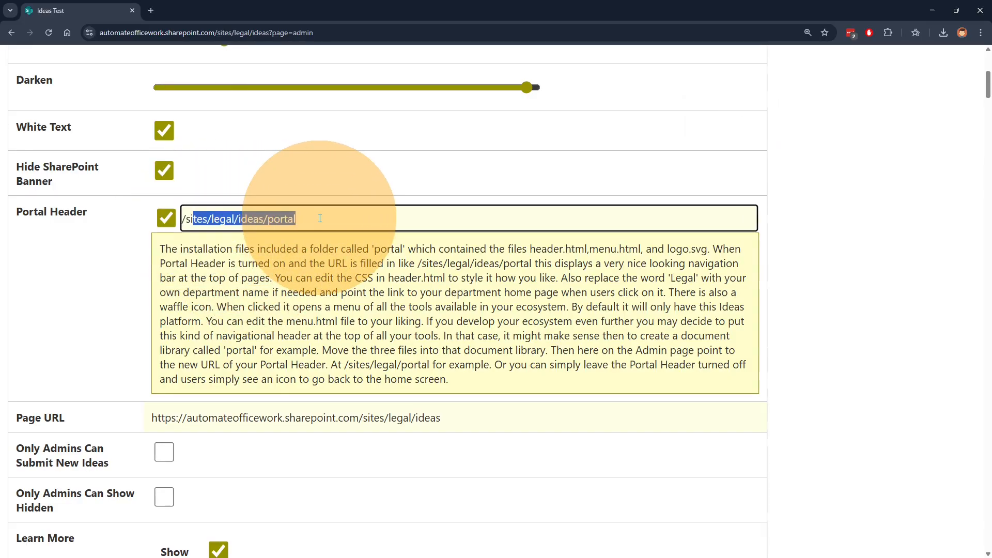
click(348, 219)
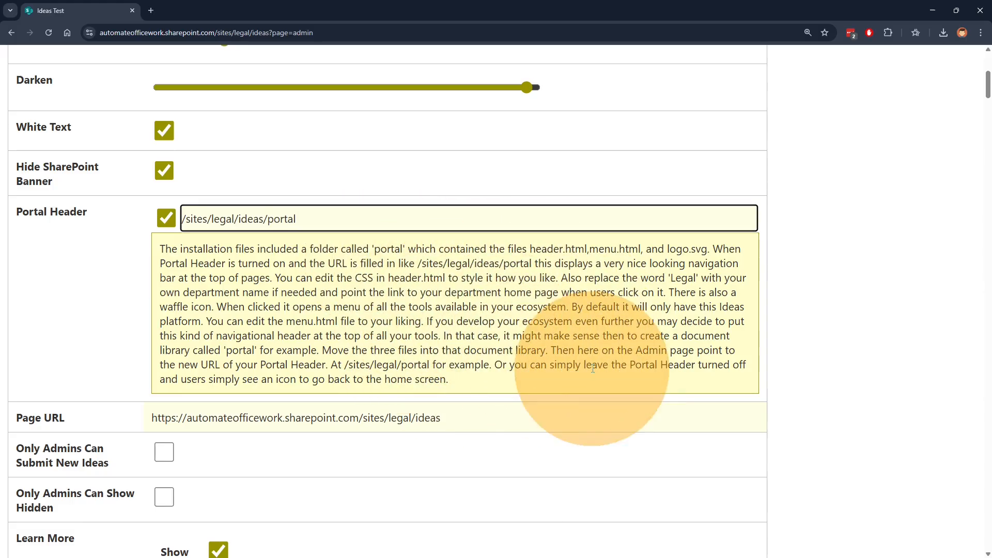
Set the platform Color to blue and lower Darken to about the middle of its range
scroll(594, 233, up, 2)
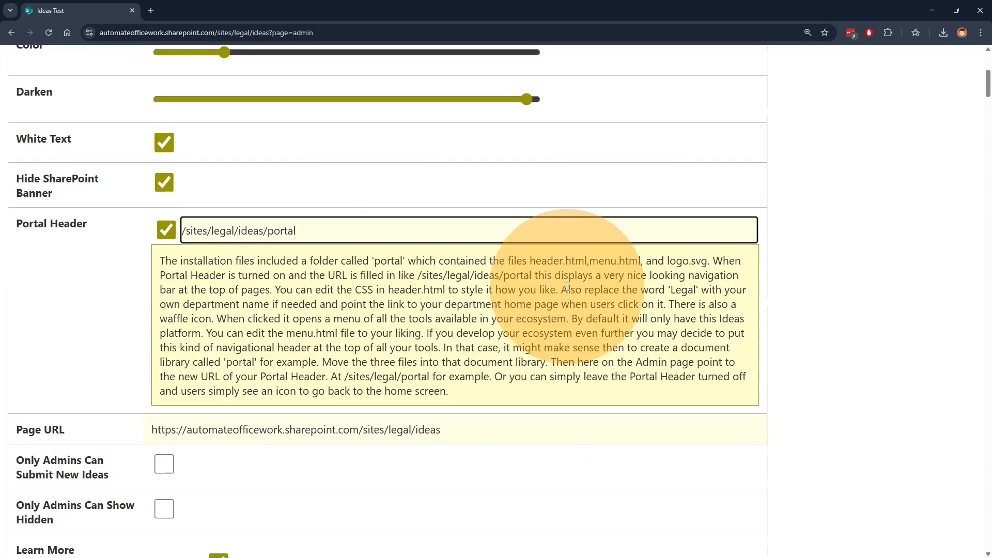
drag(224, 144, 372, 147)
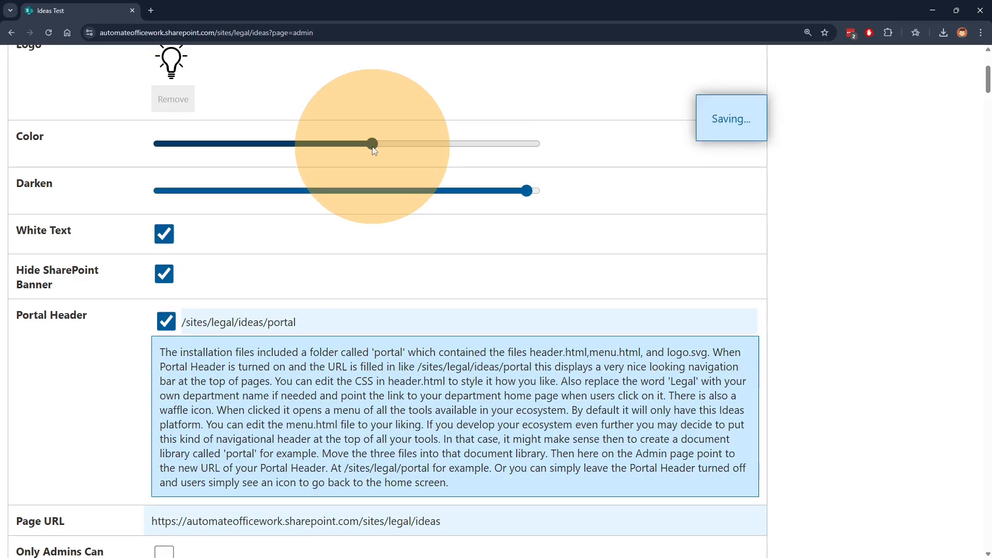
drag(521, 190, 346, 193)
Examine the file names in the Portal Header description and the portal folder part of its URL
scroll(781, 257, down, 4)
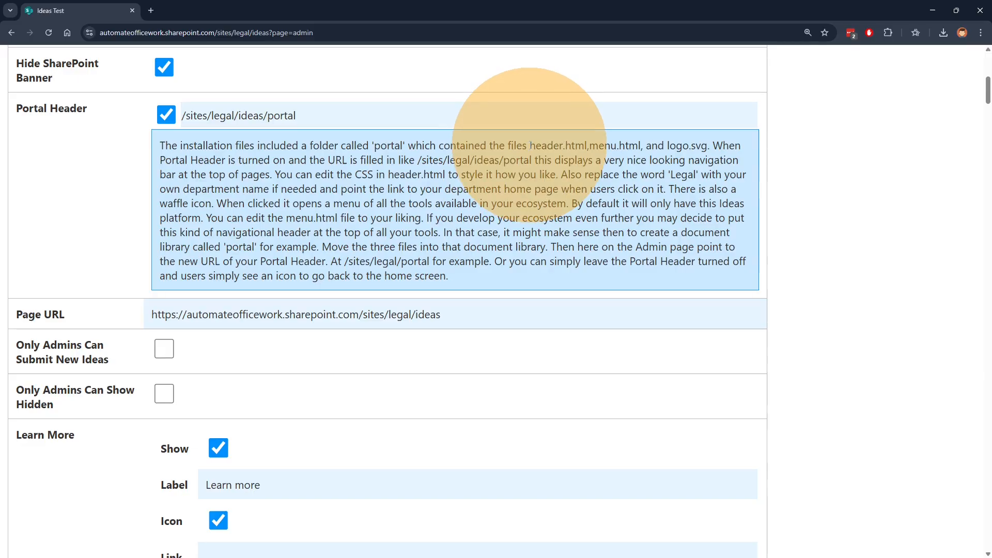
drag(531, 145, 709, 146)
click(709, 146)
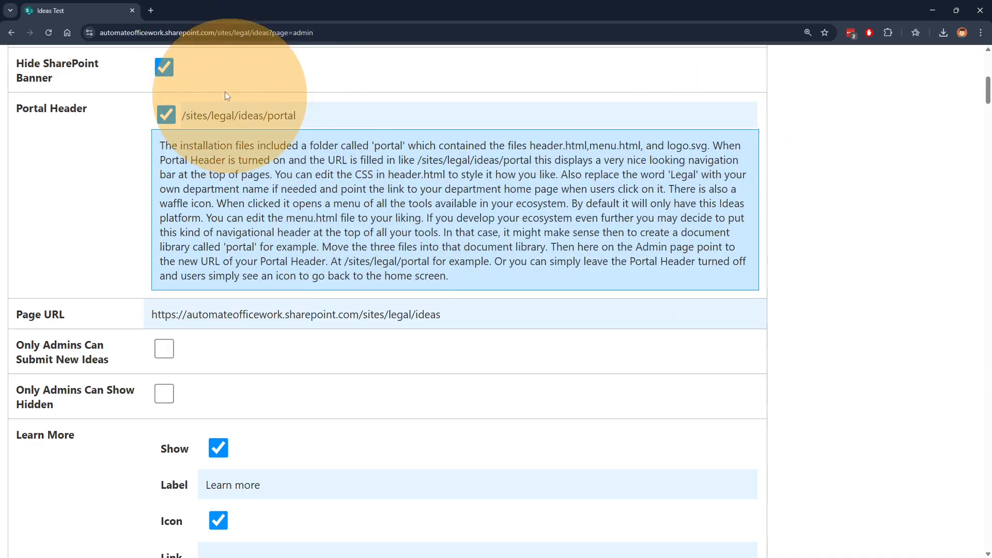
click(310, 116)
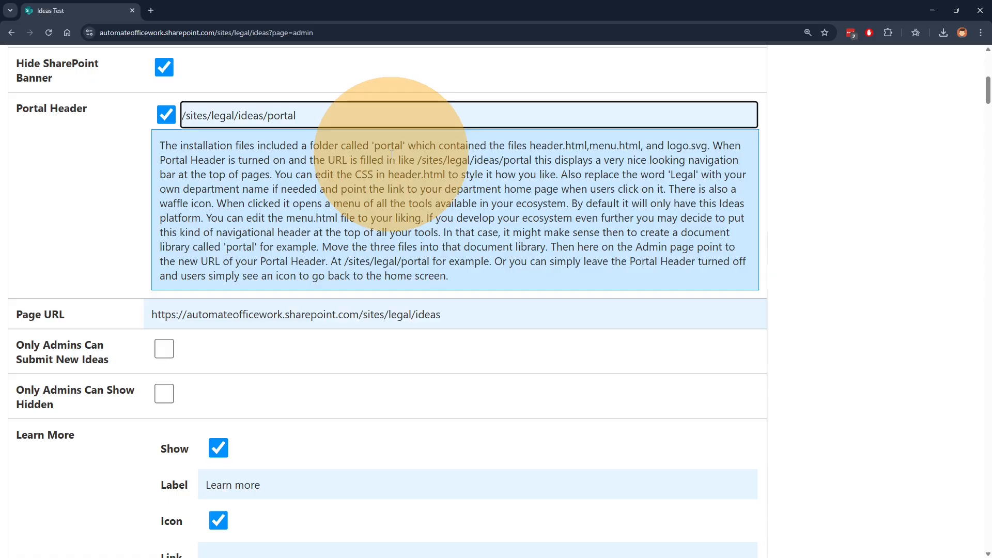
click(329, 119)
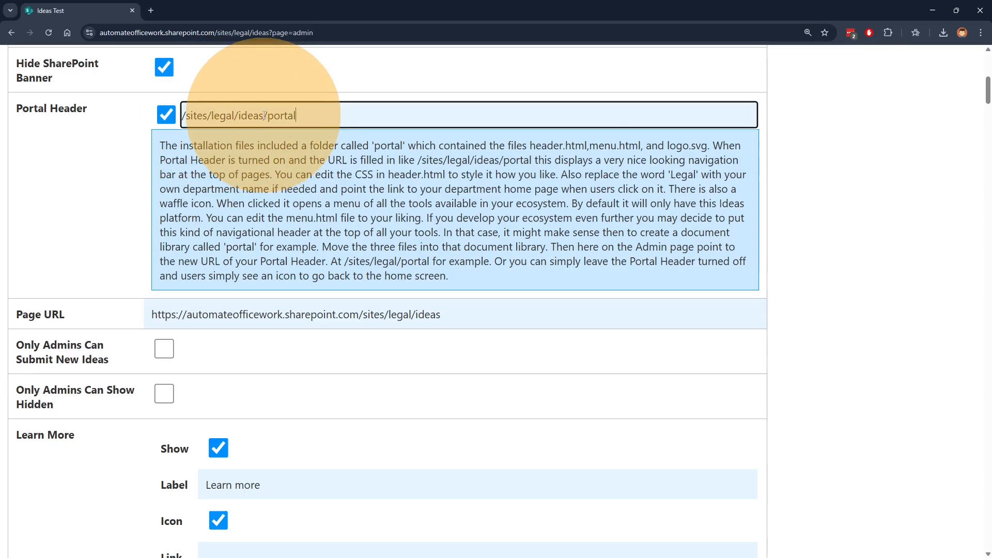
drag(263, 114, 339, 116)
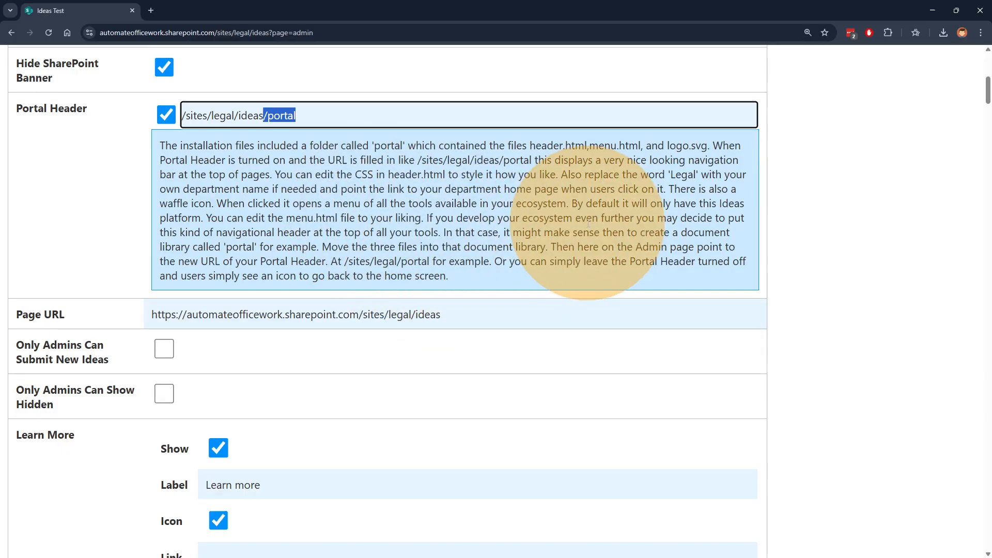
Show the navigation header at the top of the Admin page and briefly open its tools menu before closing it
scroll(588, 223, up, 8)
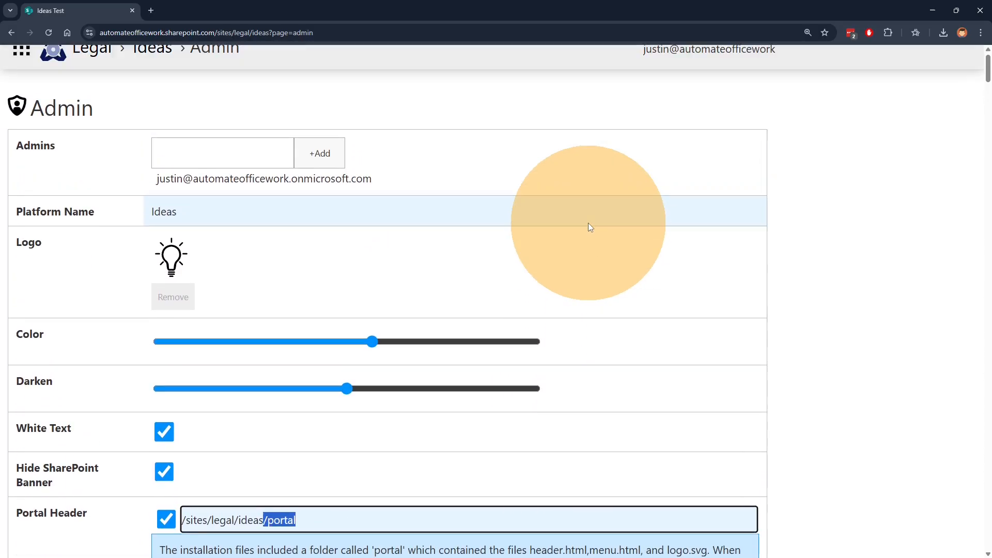
scroll(588, 223, up, 1)
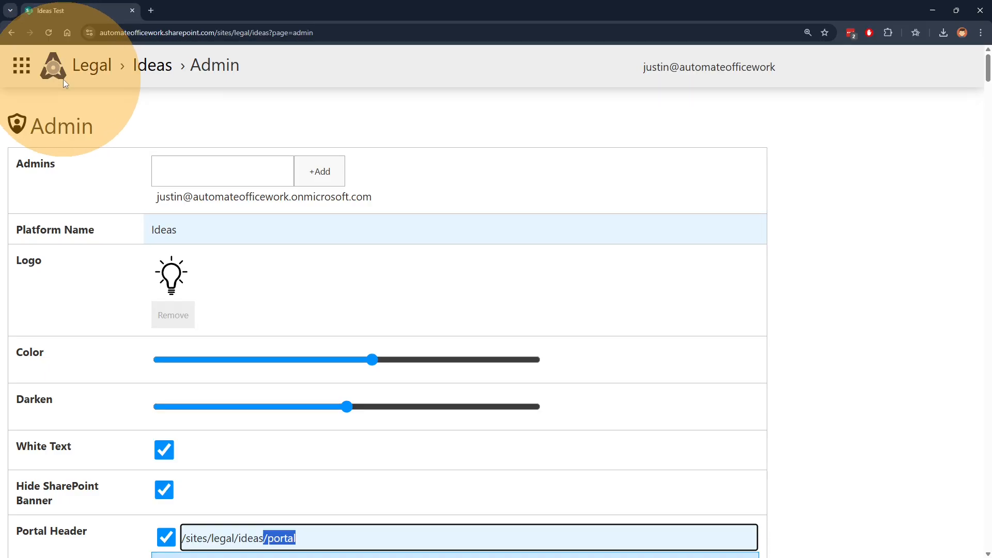
click(25, 69)
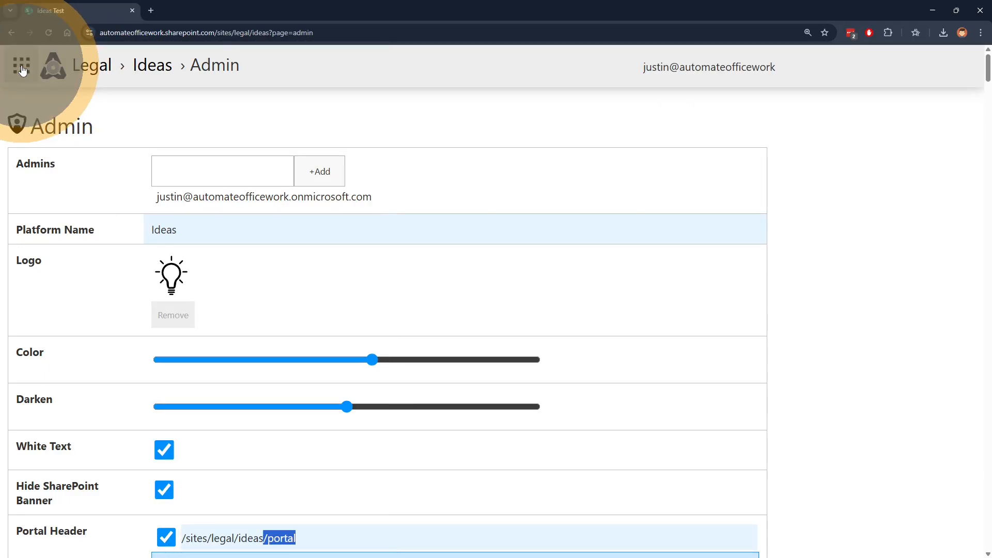
click(21, 68)
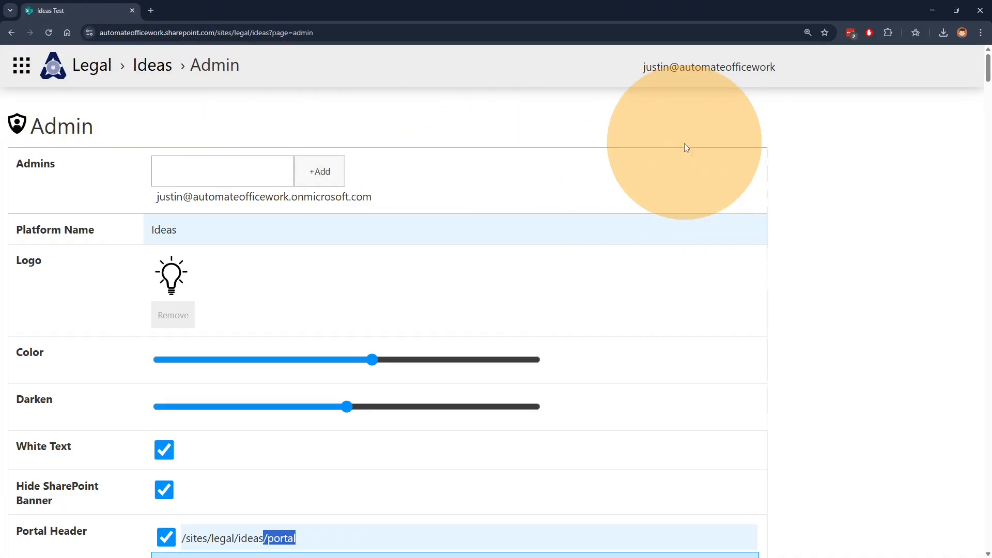
Reload the Admin page and open the tools menu in the navigation header
scroll(802, 207, down, 3)
scroll(802, 207, down, 1)
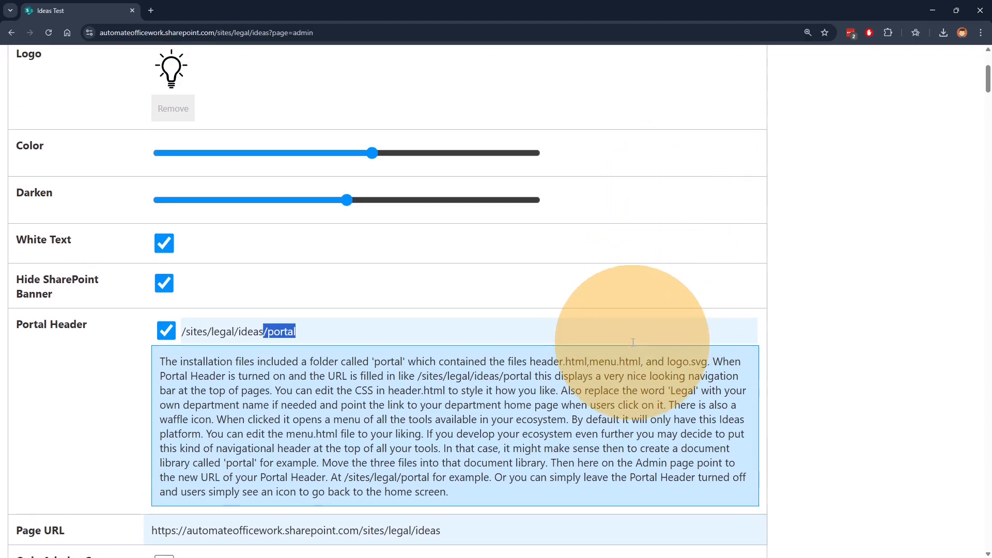
scroll(491, 238, up, 4)
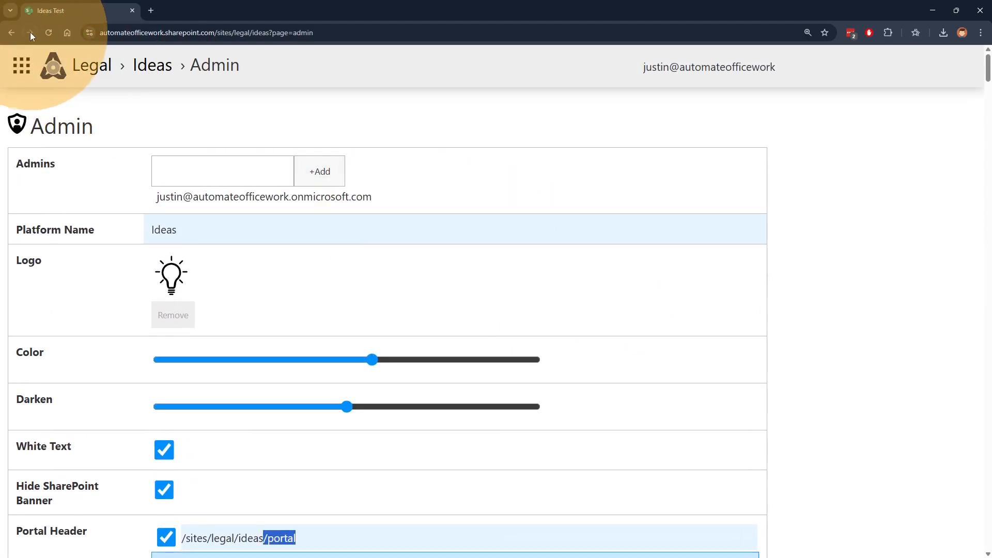
click(48, 33)
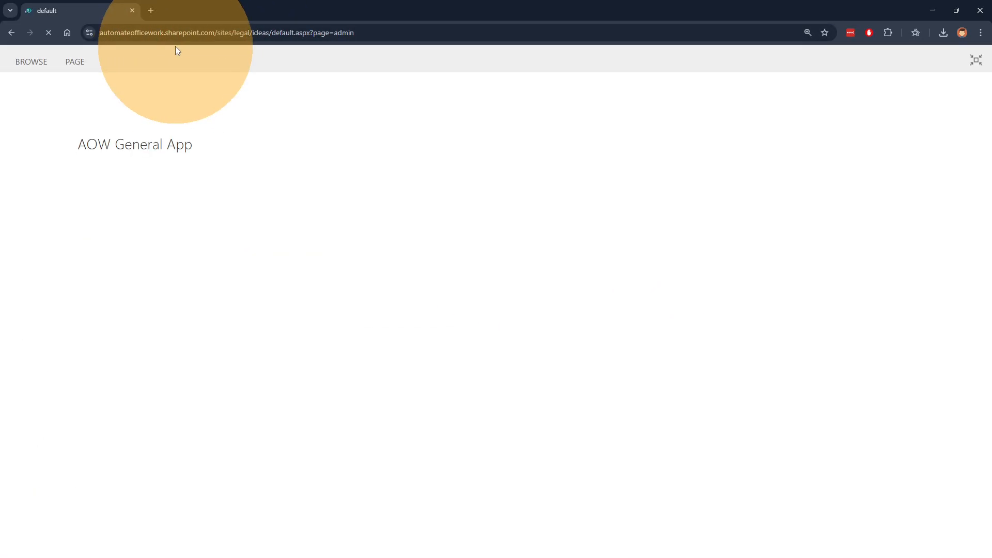
click(27, 71)
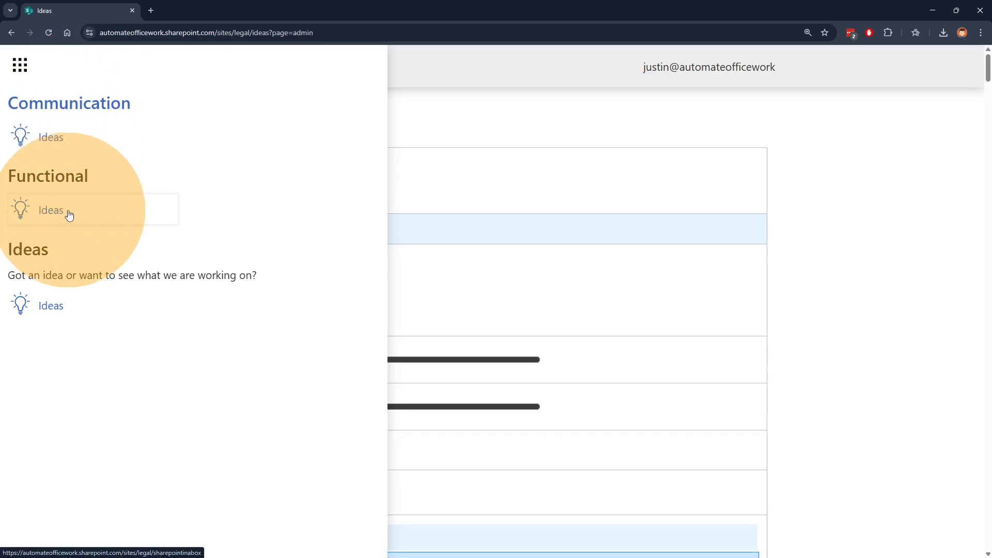
Review the Ideas section's heading and description in the tools menu before closing the menu
drag(23, 250, 101, 276)
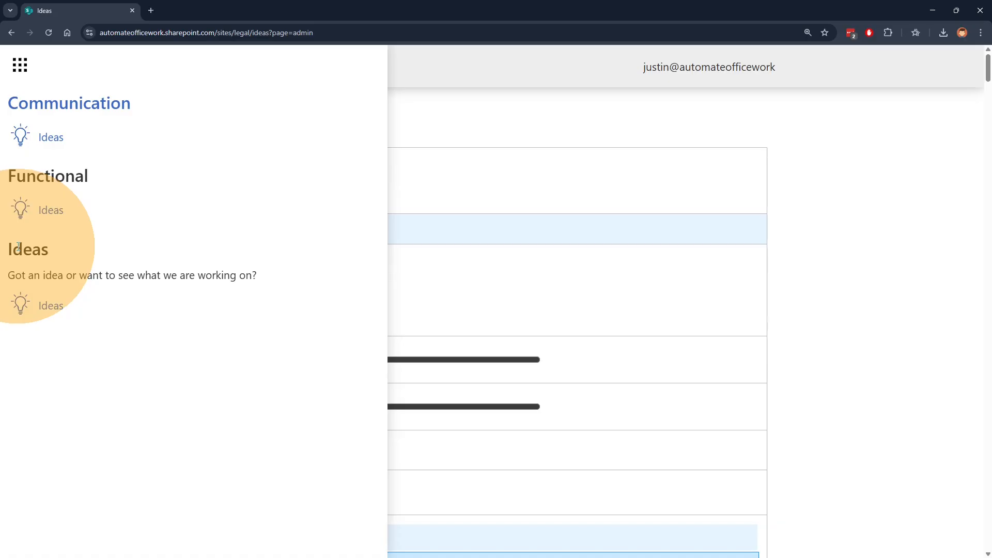
drag(15, 247, 92, 282)
click(97, 281)
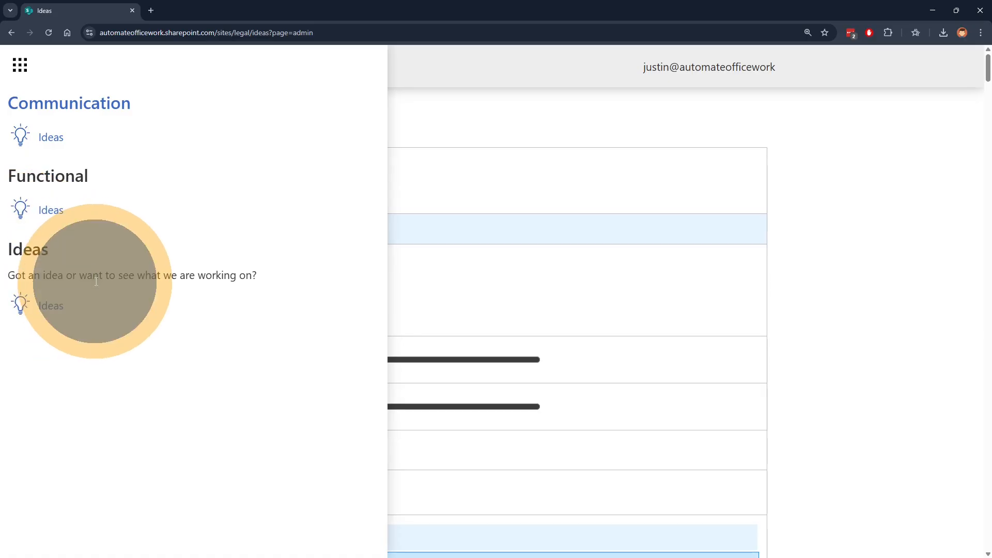
drag(23, 247, 41, 255)
click(41, 255)
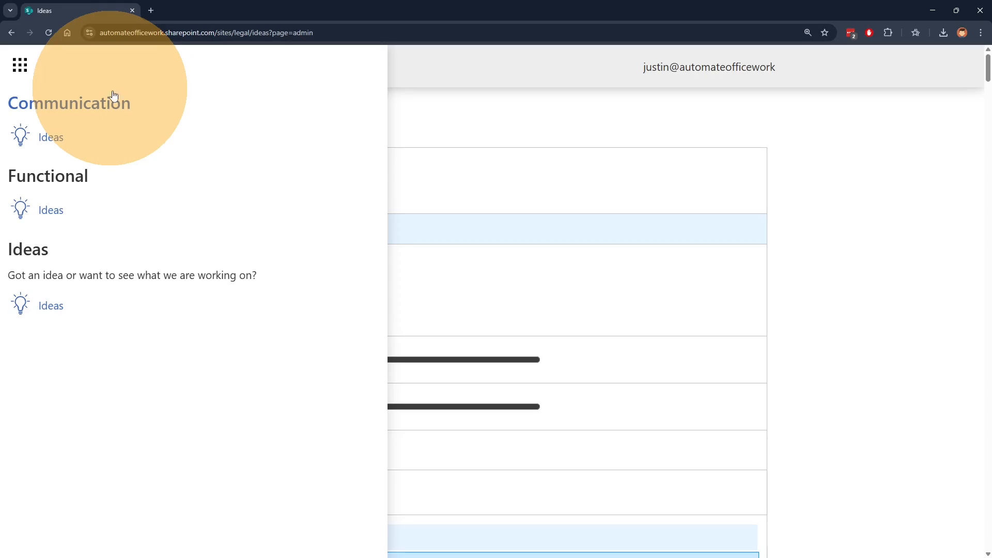
click(839, 309)
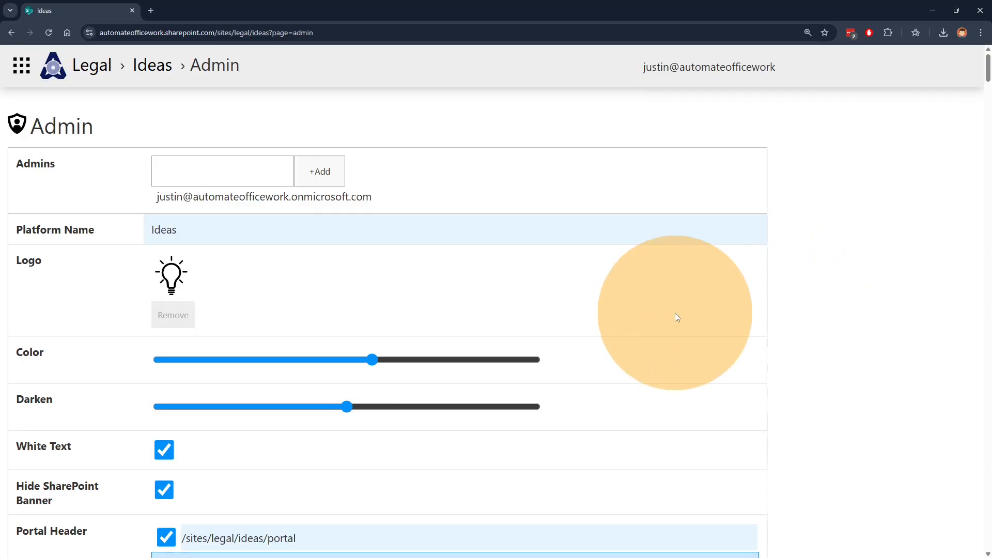
Examine the ideas part of the Portal Header URL and the description's advice on using the header across all tools
scroll(763, 307, down, 6)
scroll(768, 319, down, 1)
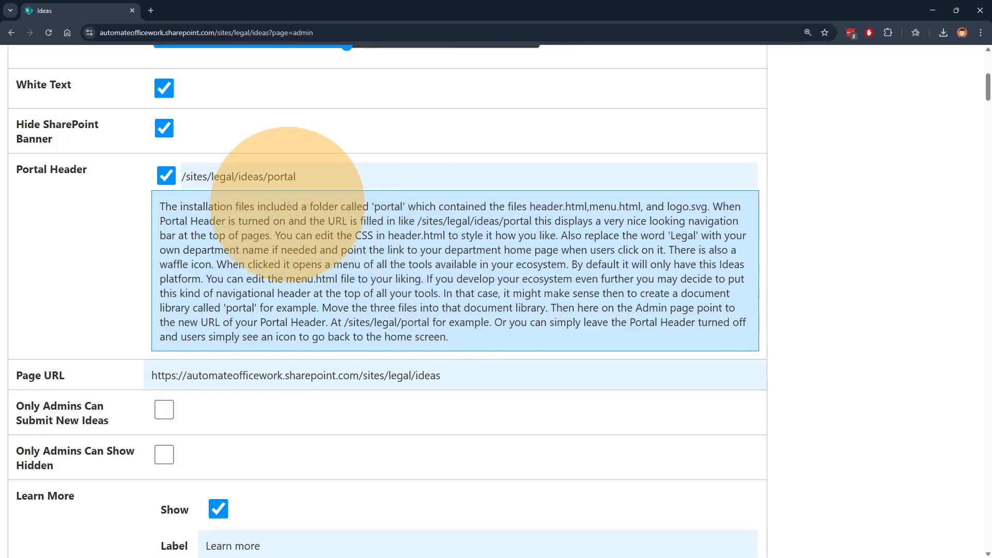
double_click(250, 177)
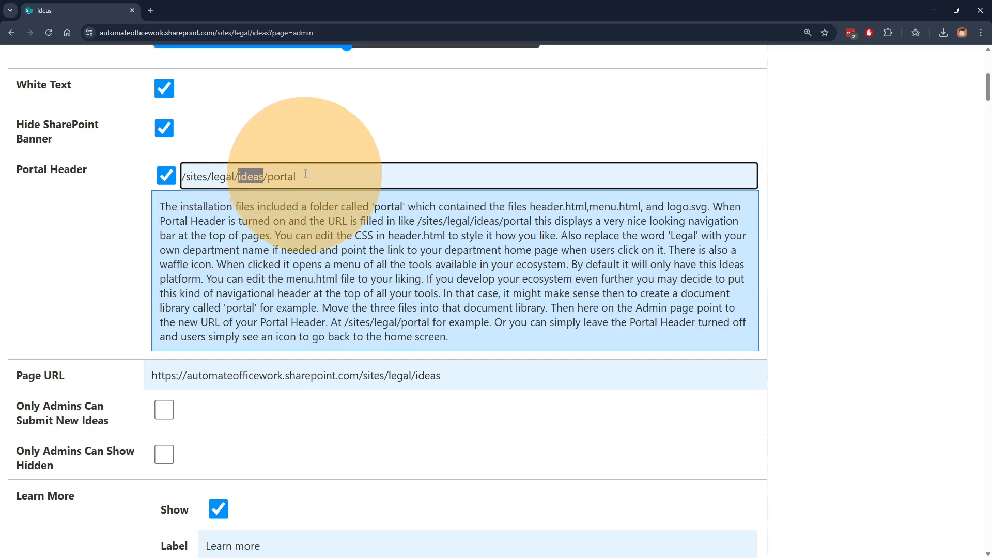
drag(399, 250, 512, 295)
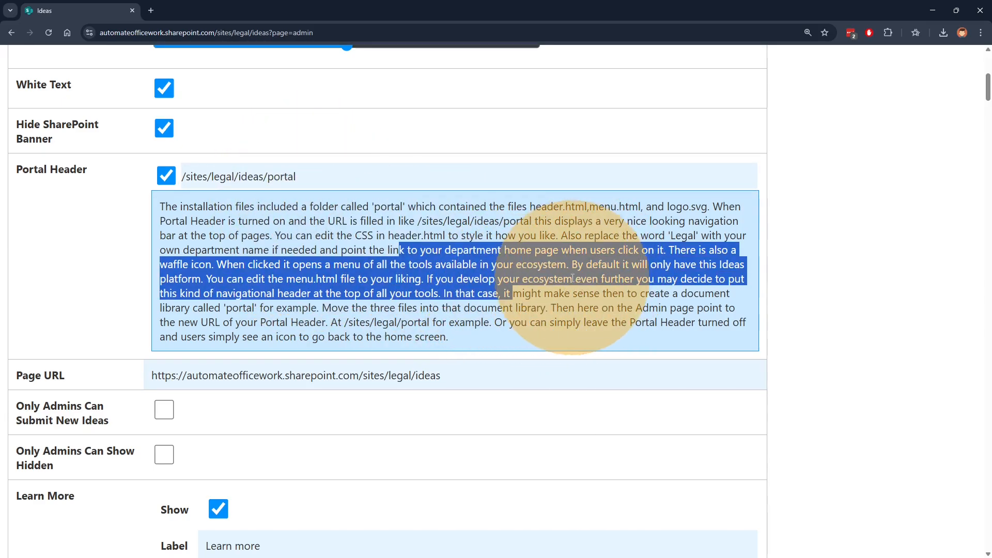
Turn off Portal Header and view the home icon at the top of the Admin page
scroll(573, 276, up, 1)
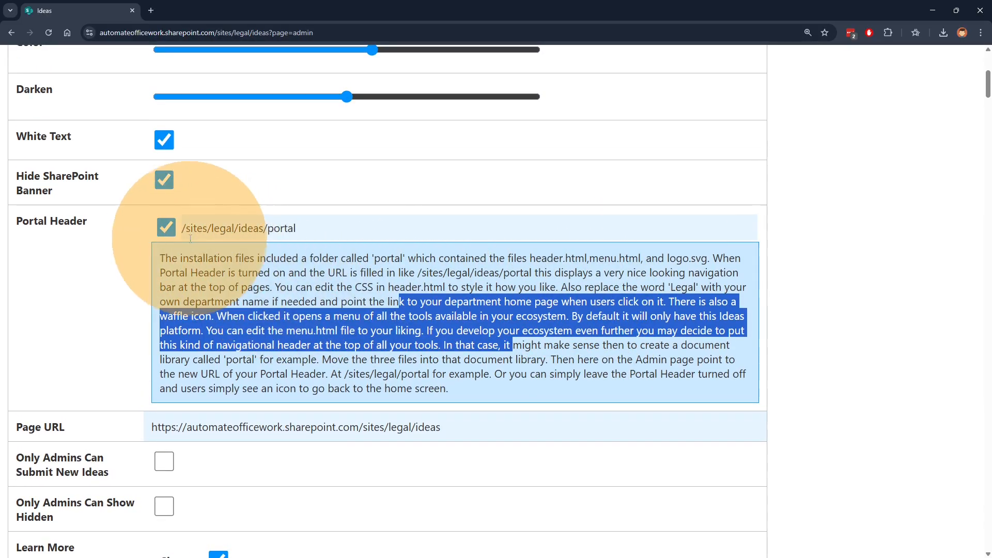
click(167, 228)
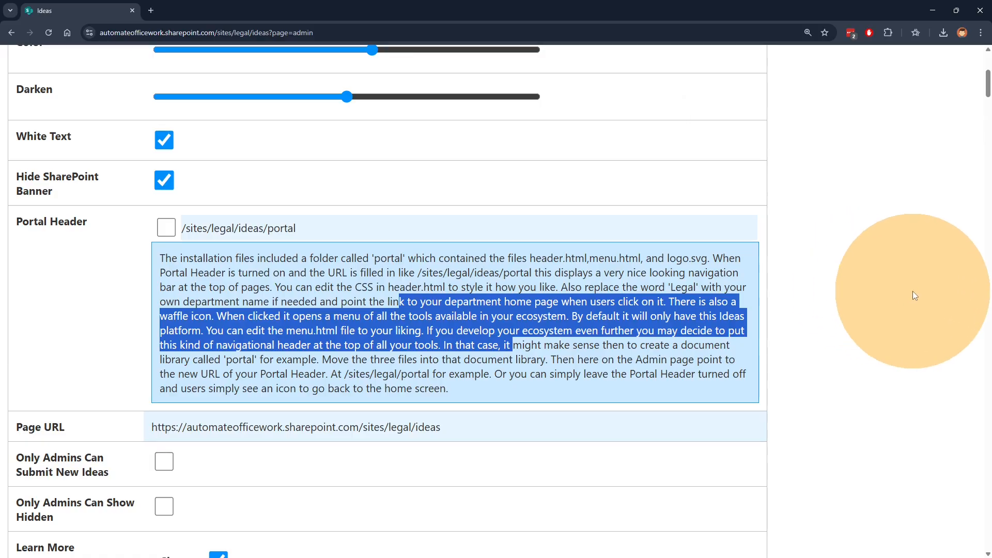
scroll(849, 275, up, 5)
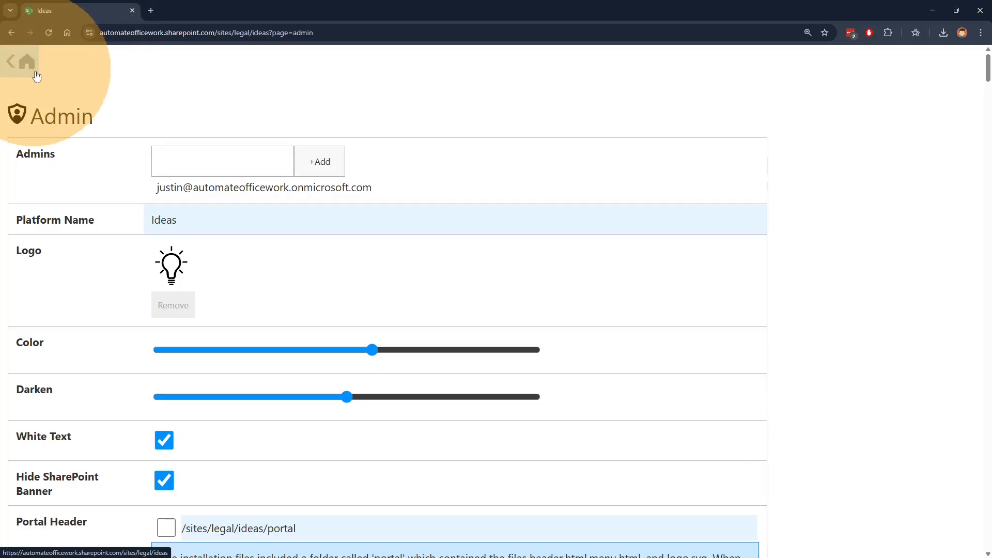
Review the Portal Header description and examine the site address in the Page URL setting
scroll(840, 214, down, 5)
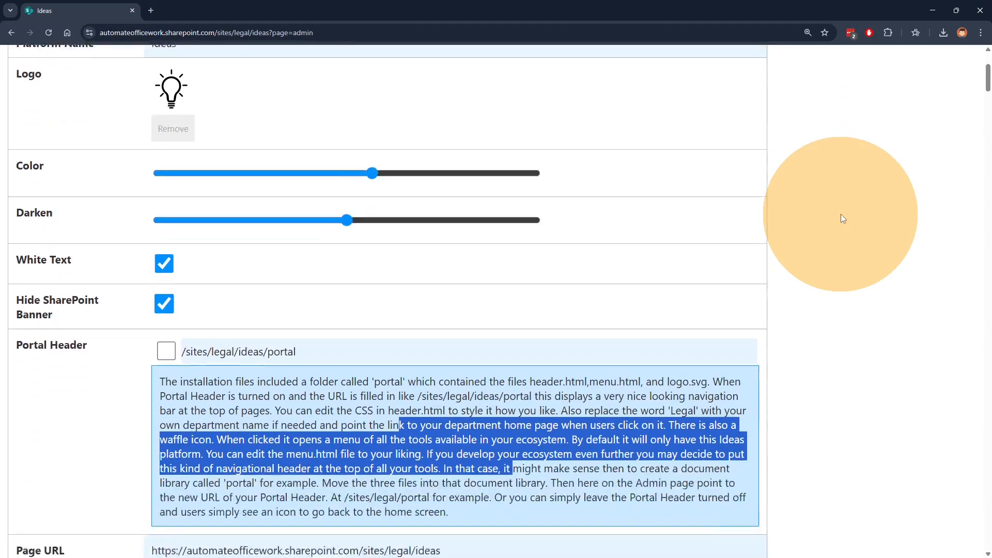
scroll(825, 216, down, 2)
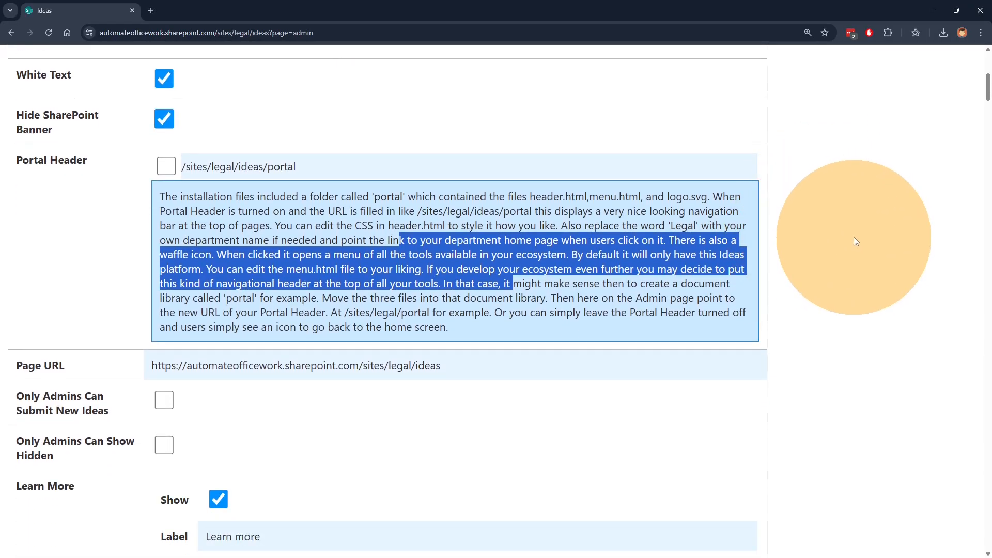
scroll(851, 241, down, 3)
scroll(850, 243, down, 2)
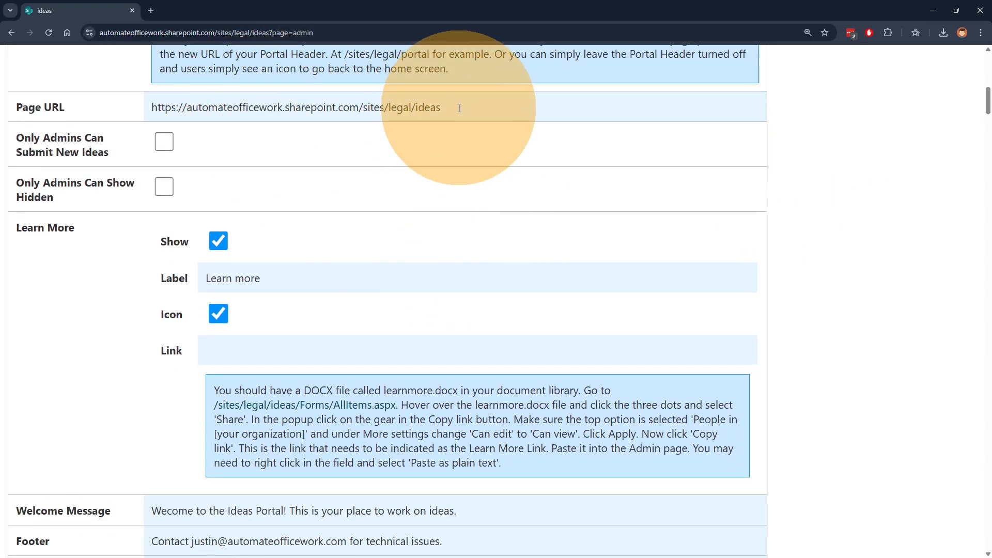
drag(431, 107, 135, 107)
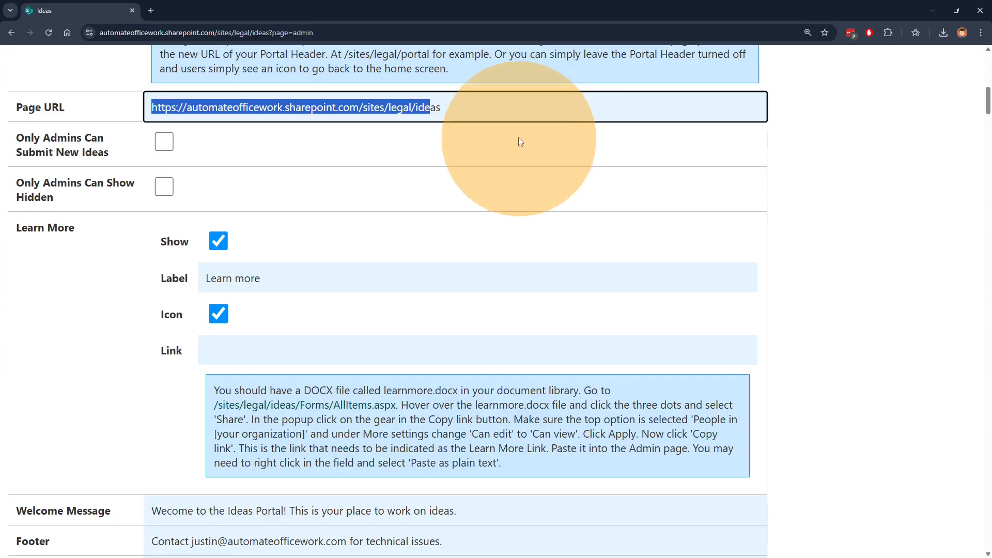
click(465, 108)
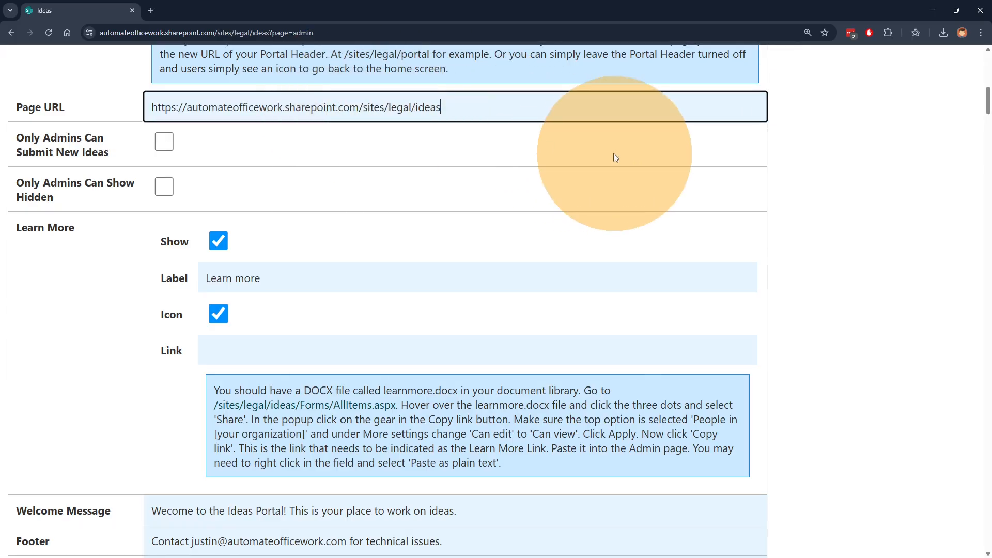
click(846, 154)
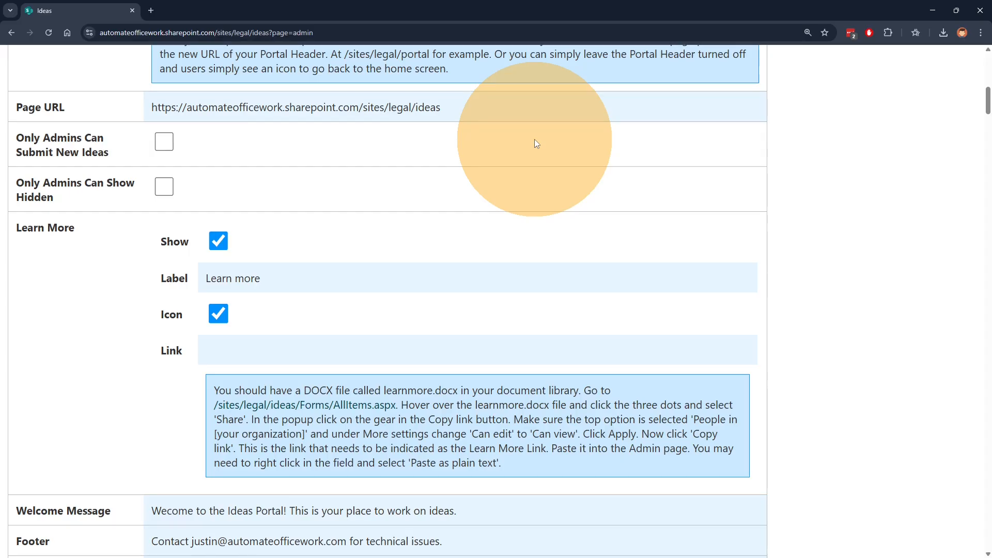
Review the Page URL and the options restricting new idea submission and showing hidden ideas to admins
scroll(476, 199, up, 1)
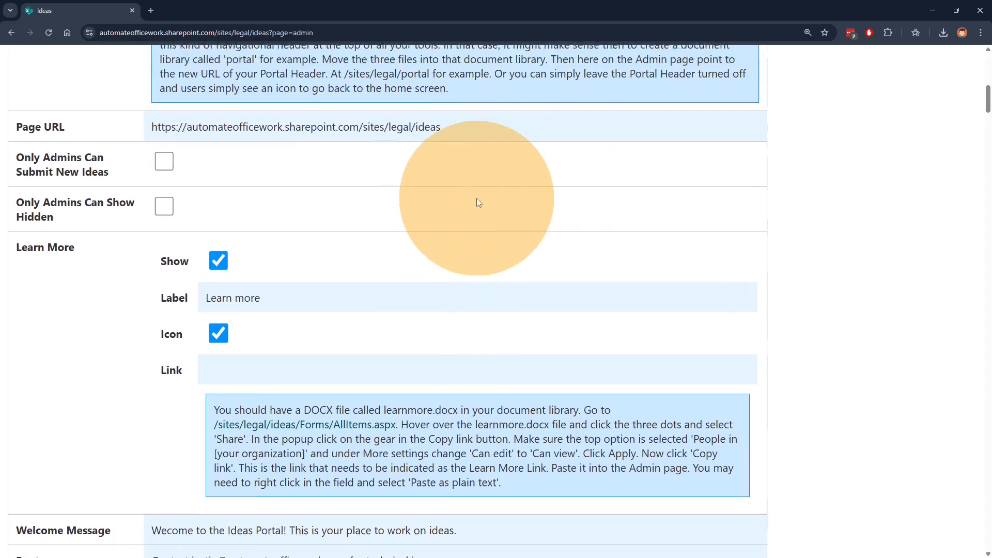
click(466, 154)
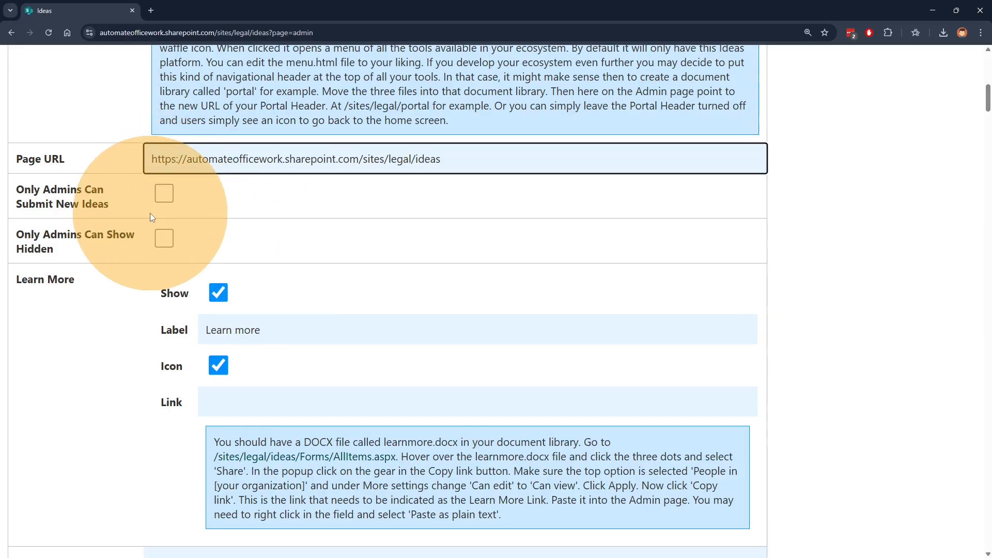
scroll(320, 229, down, 1)
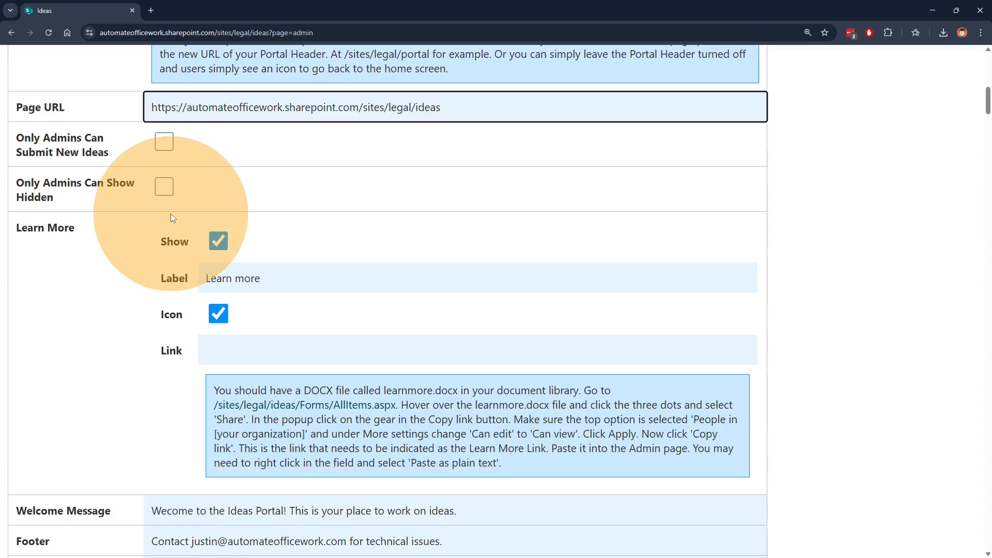
scroll(400, 184, down, 2)
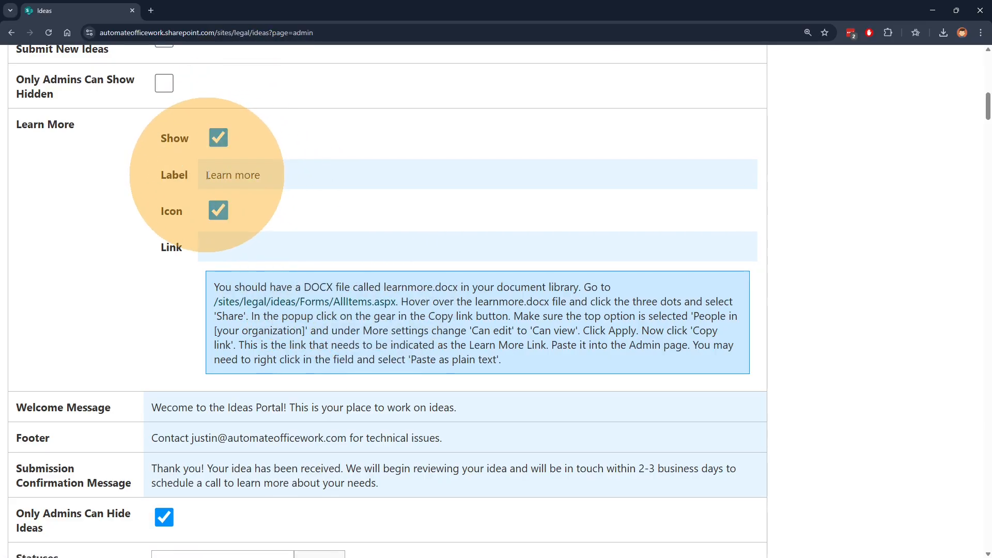
Examine the Learn More label, icon and link settings and the instructions about the learnmore.docx file
click(334, 175)
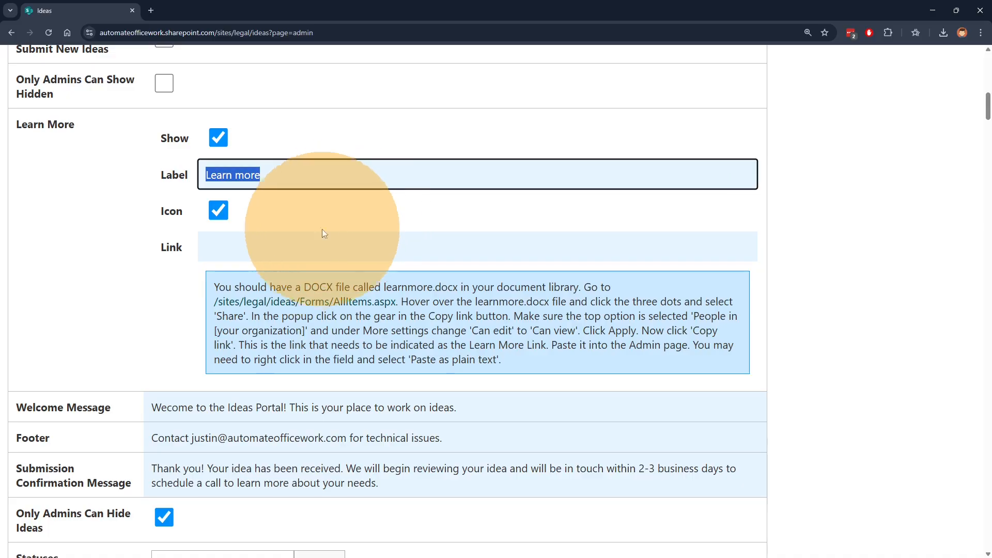
click(132, 216)
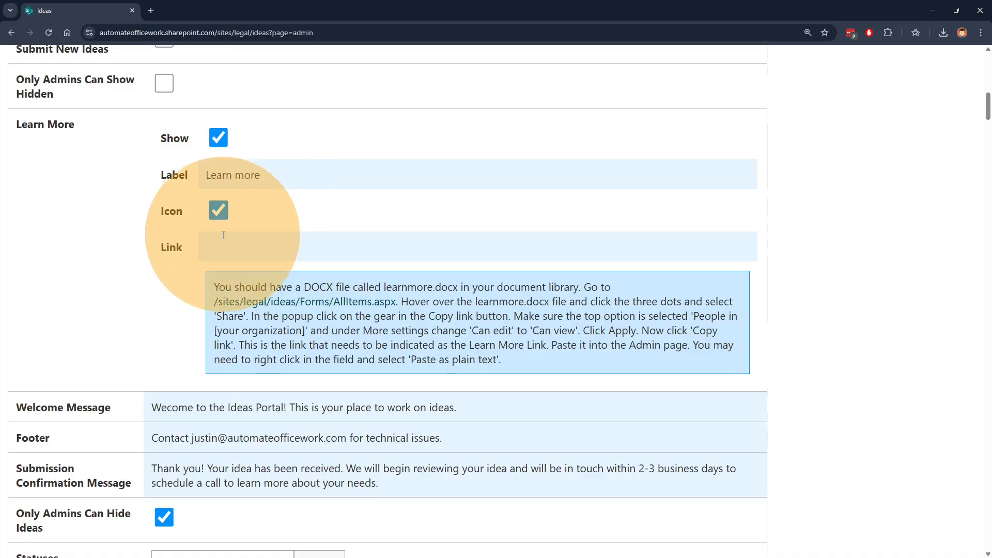
click(250, 242)
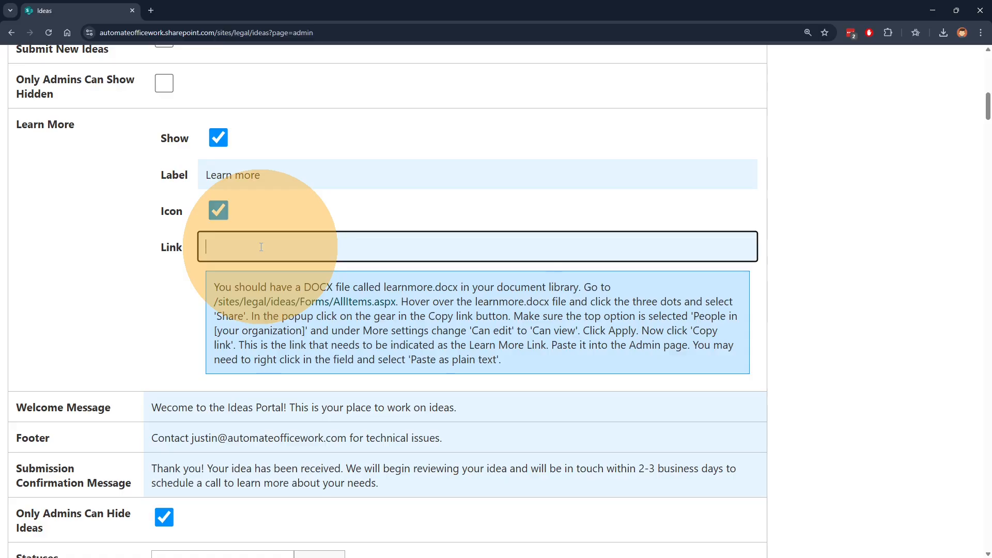
drag(258, 287, 393, 287)
click(399, 291)
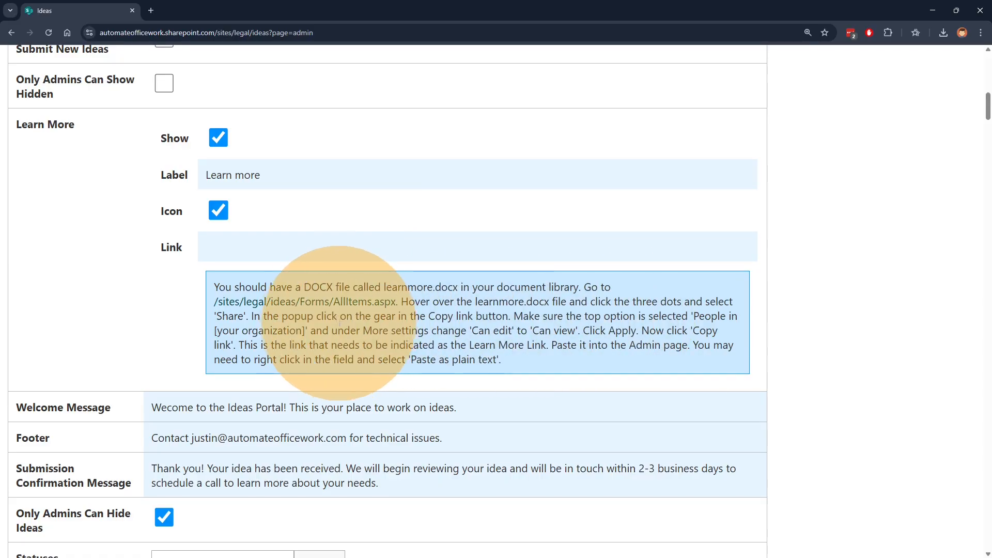
Open the ideas document library linked in the Learn More instructions in a new tab and switch to it
right_click(351, 305)
click(407, 317)
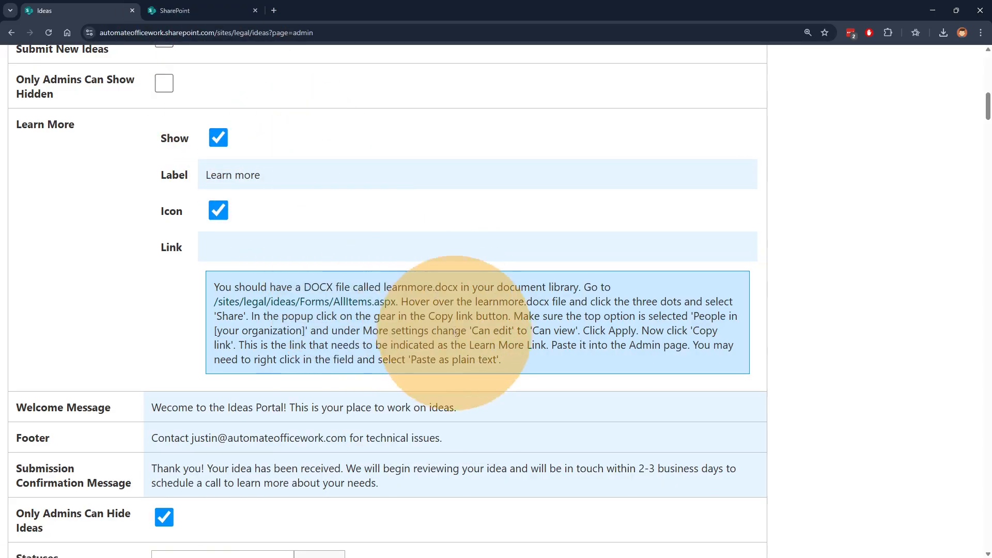
click(198, 8)
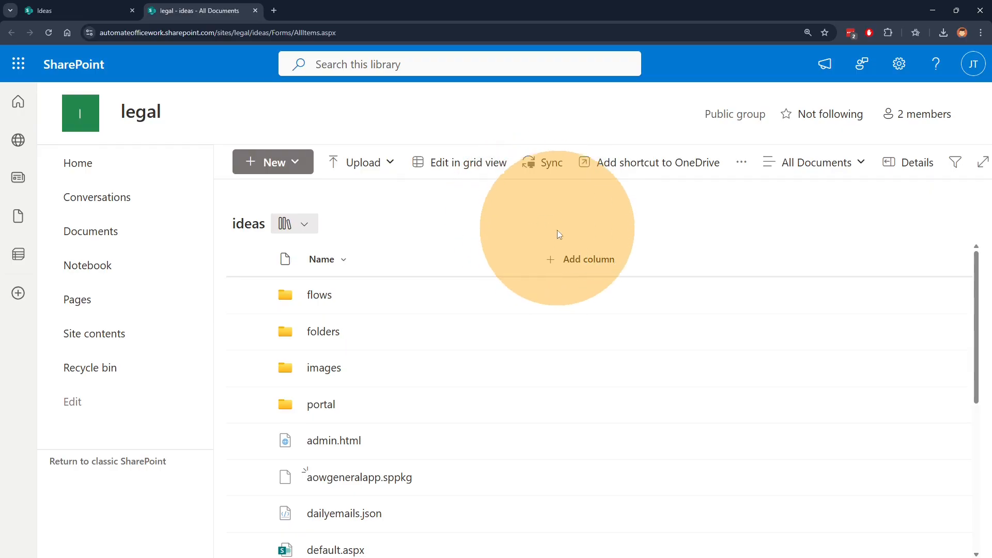
Copy a sharing link for learnmore.docx in the ideas library
scroll(548, 258, down, 4)
scroll(558, 283, down, 2)
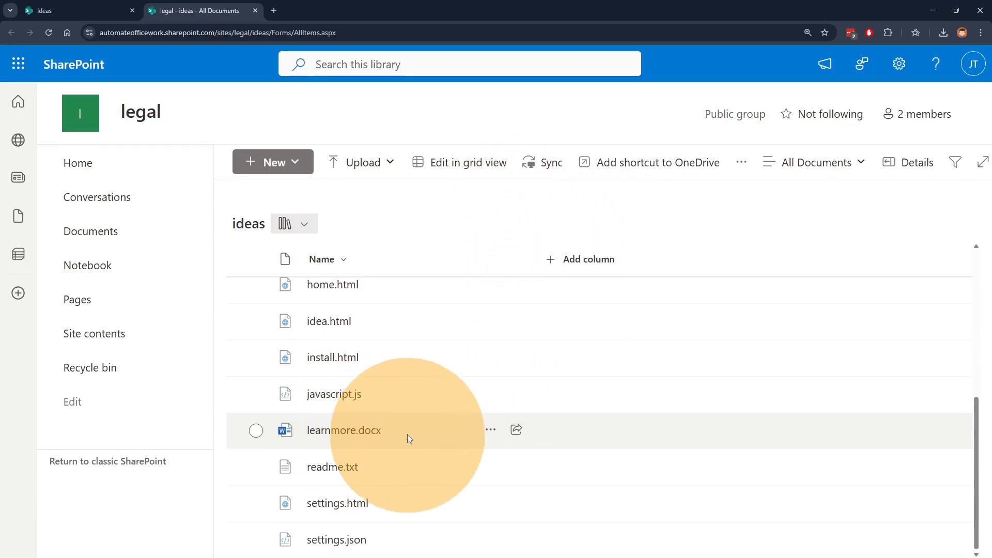
click(490, 430)
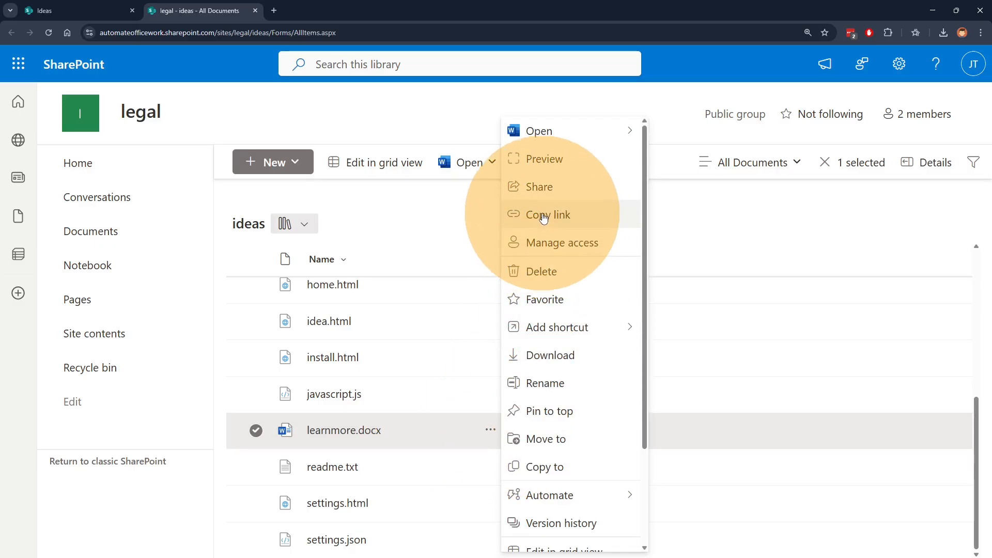
click(543, 216)
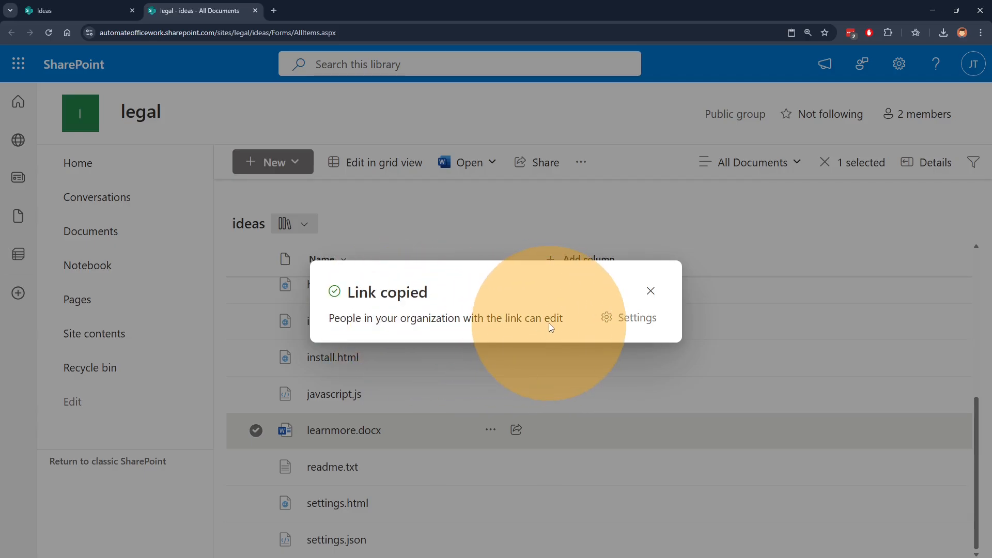
Change the learnmore.docx link permission to Can view for people in the organization and apply it
click(627, 323)
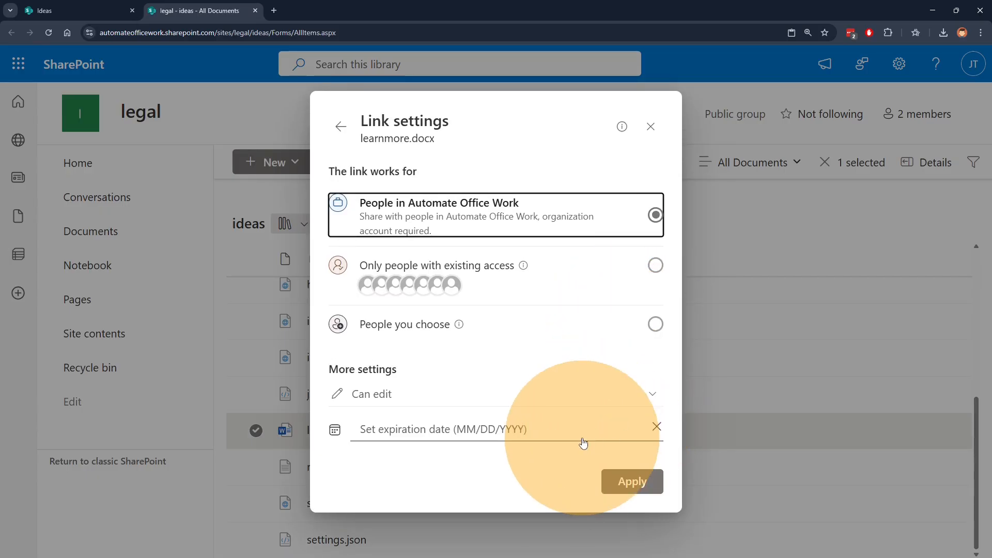
click(642, 395)
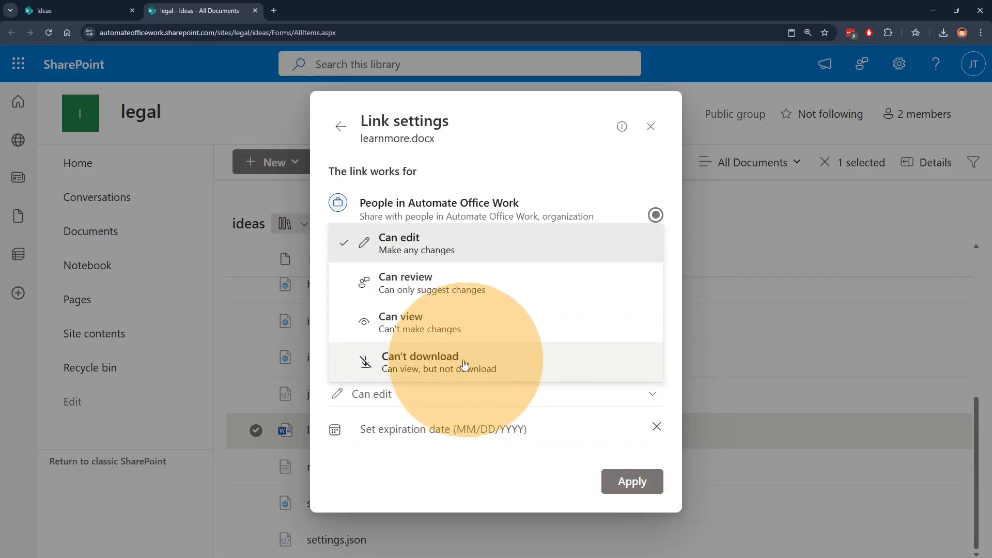
click(425, 326)
click(632, 481)
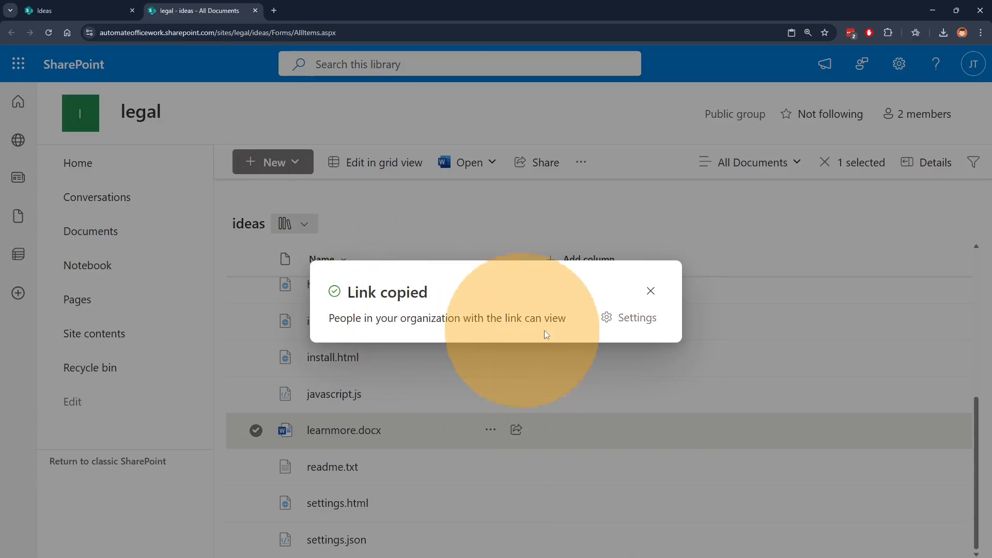
Return to the Admin page and paste the copied document link as plain text into the Learn More Link setting
click(73, 8)
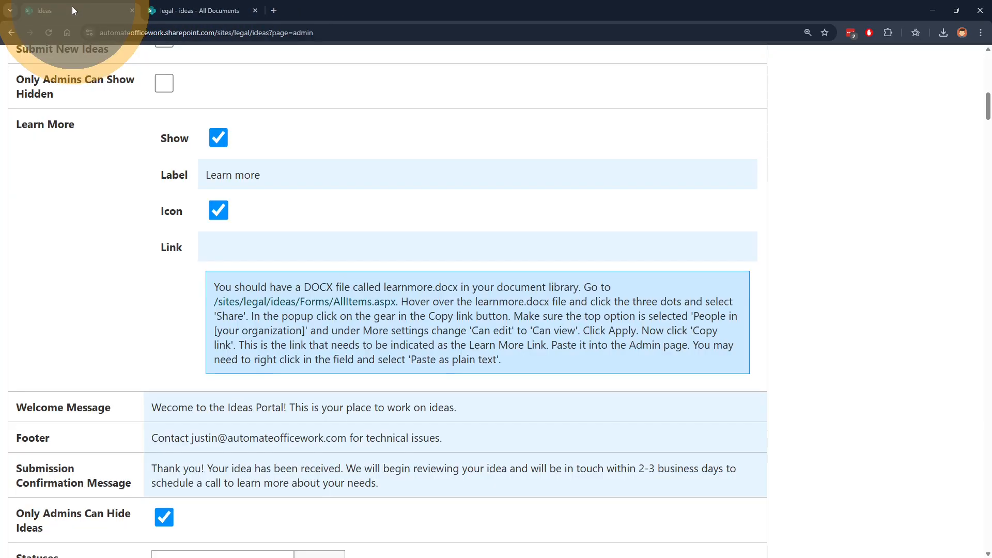
right_click(240, 250)
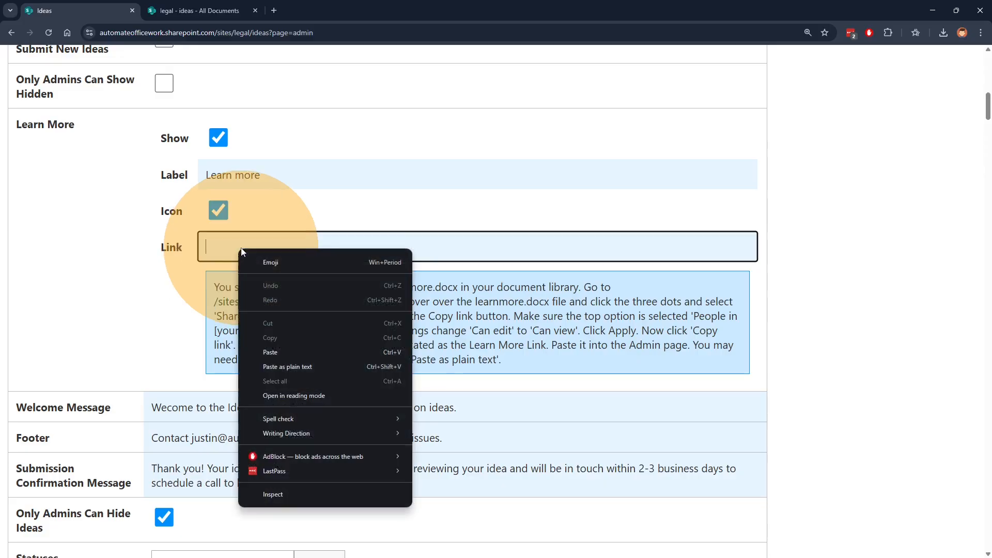
click(285, 366)
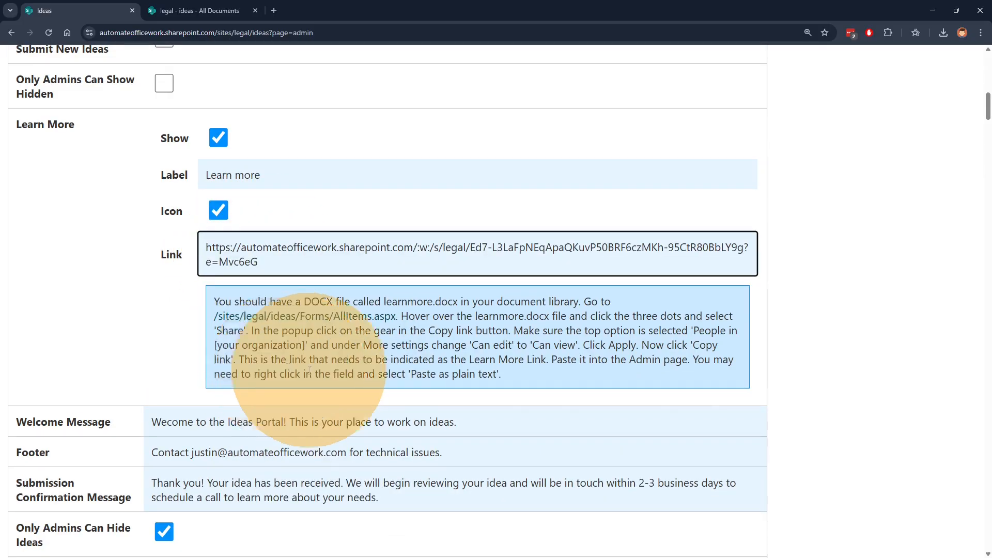
click(176, 324)
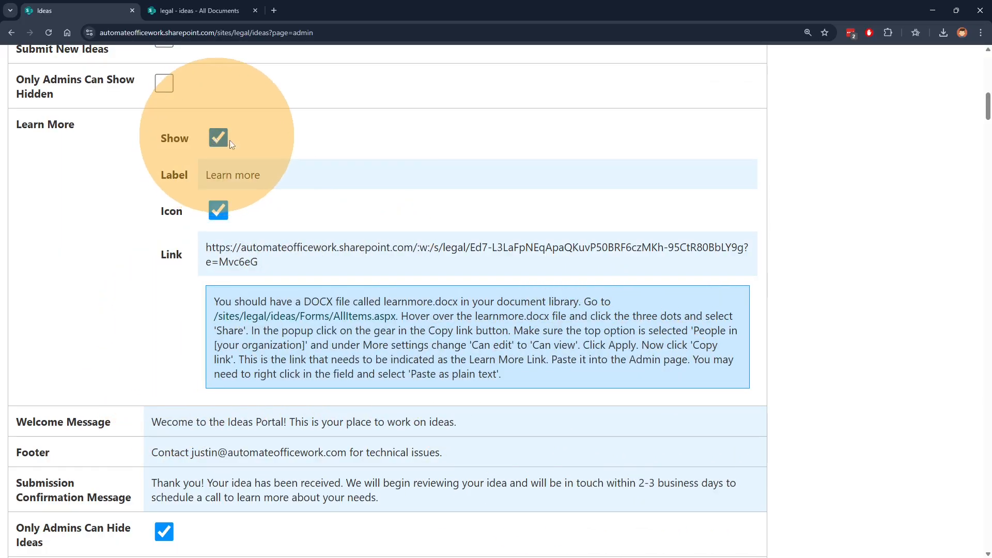
Go to the Ideas home page and open the Learn more document to test its link
scroll(682, 351, up, 1)
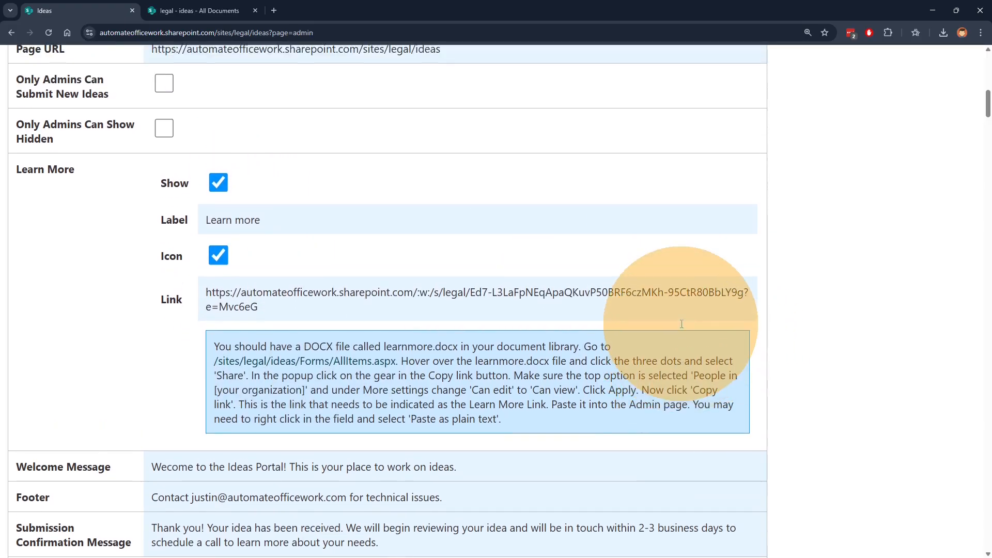
scroll(668, 321, up, 10)
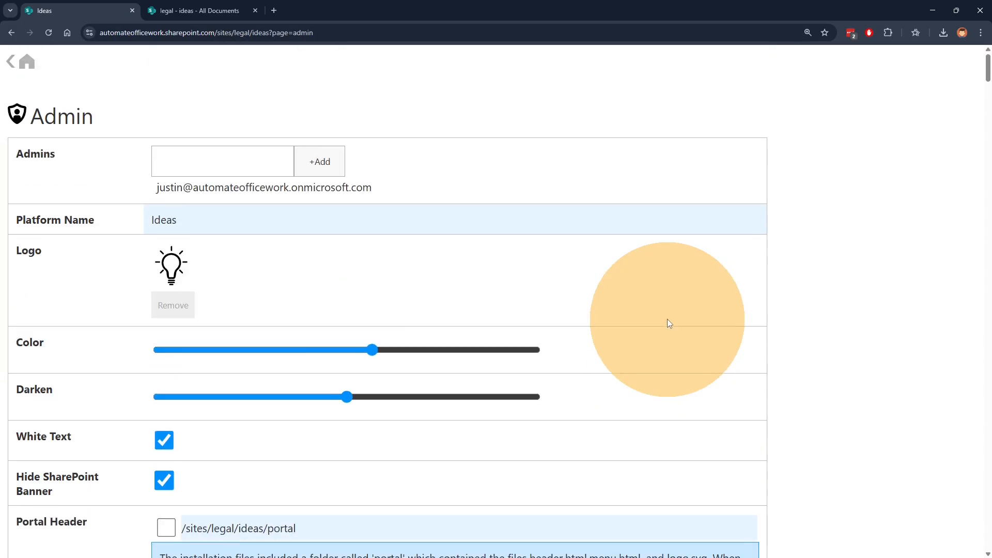
click(24, 62)
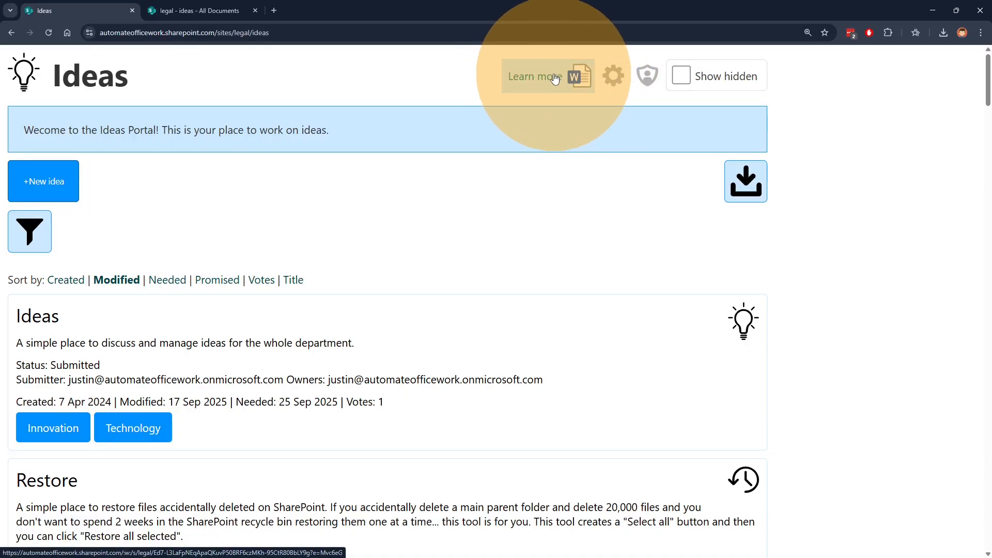
click(537, 77)
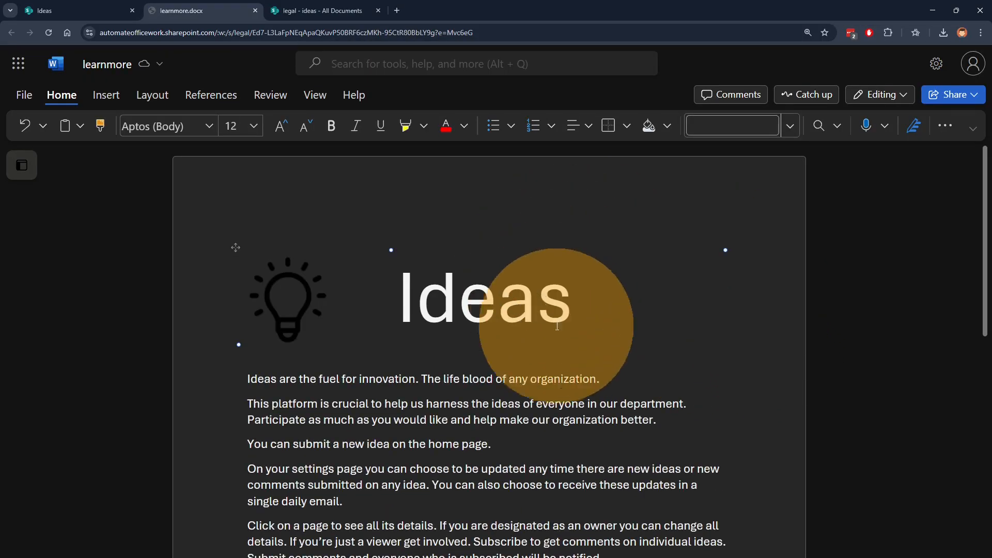
Read through the learnmore document down to its last-updated line, dismissing the feedback survey
scroll(685, 296, down, 6)
scroll(673, 330, up, 5)
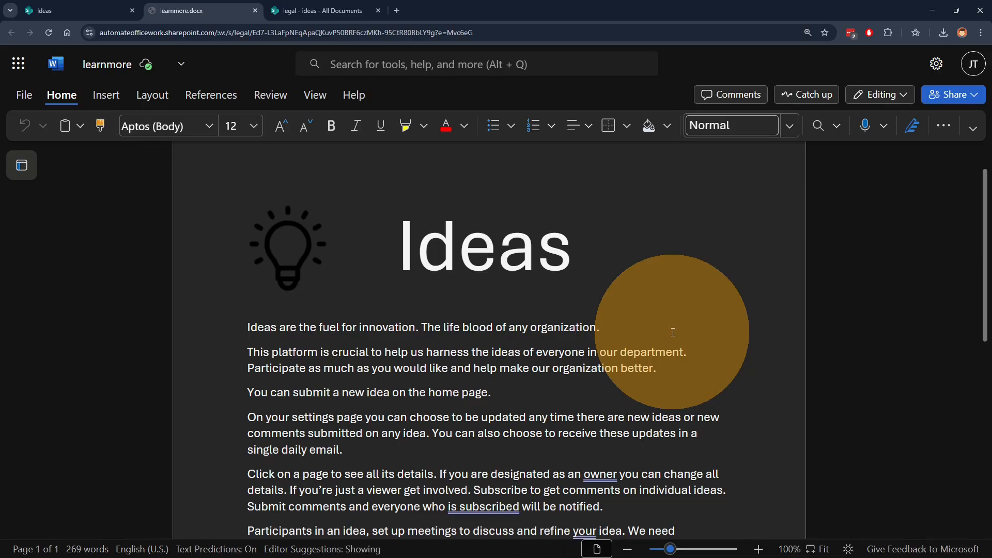
scroll(559, 283, down, 3)
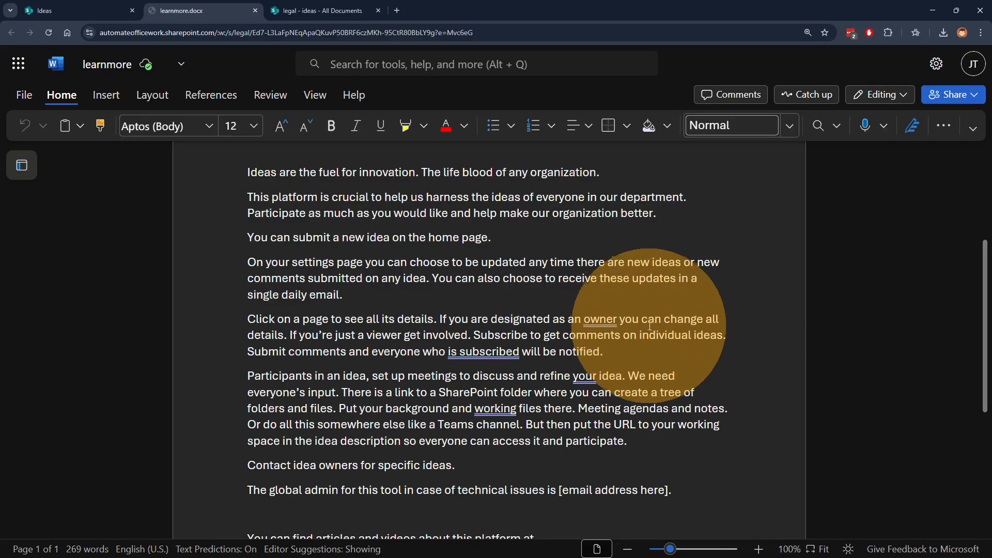
scroll(672, 330, down, 2)
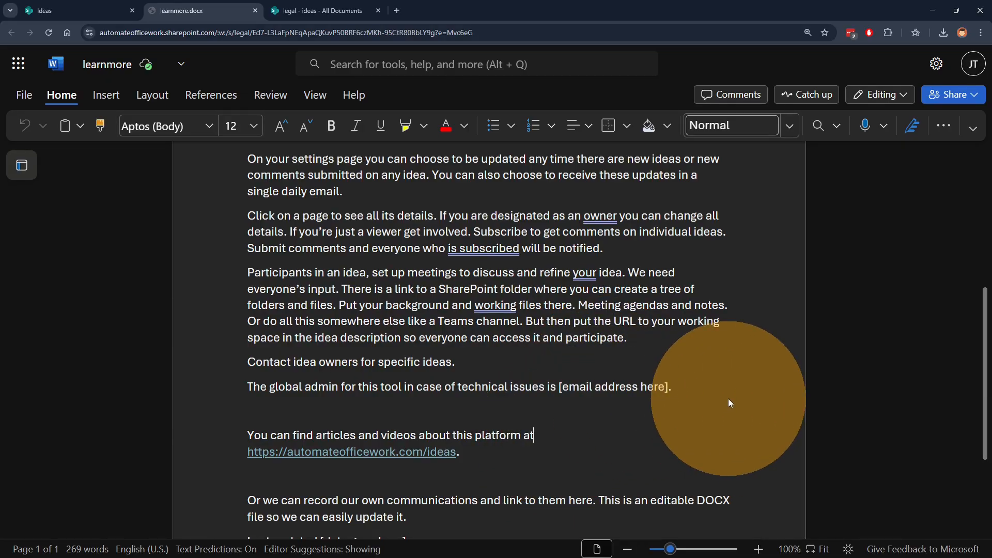
scroll(620, 388, down, 3)
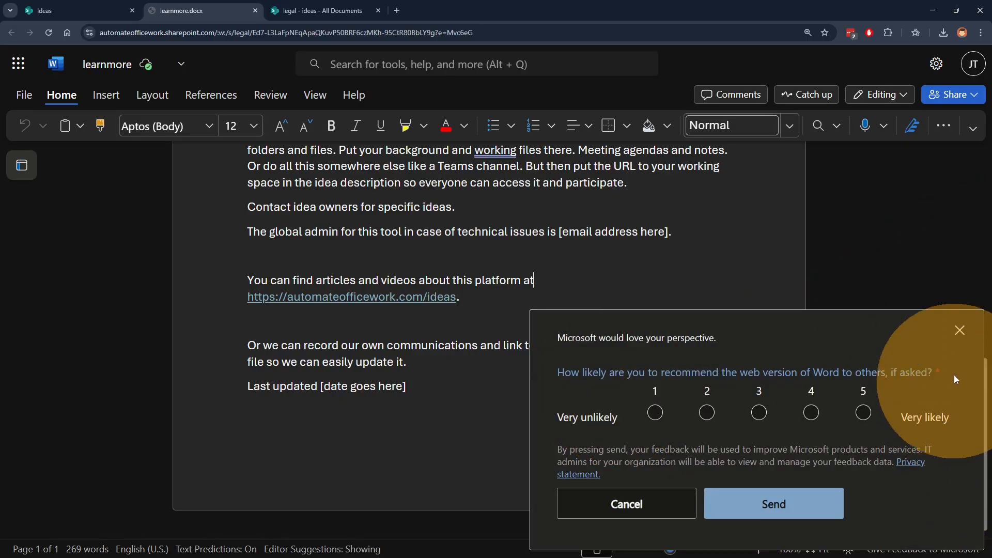
click(959, 330)
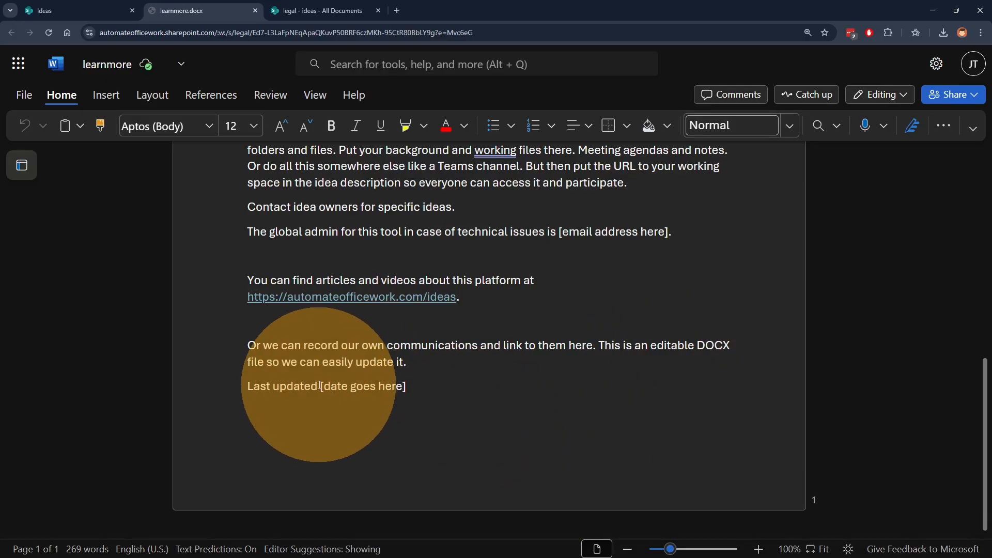
Examine the last-updated date placeholder at the end of the learnmore document
drag(320, 388, 463, 393)
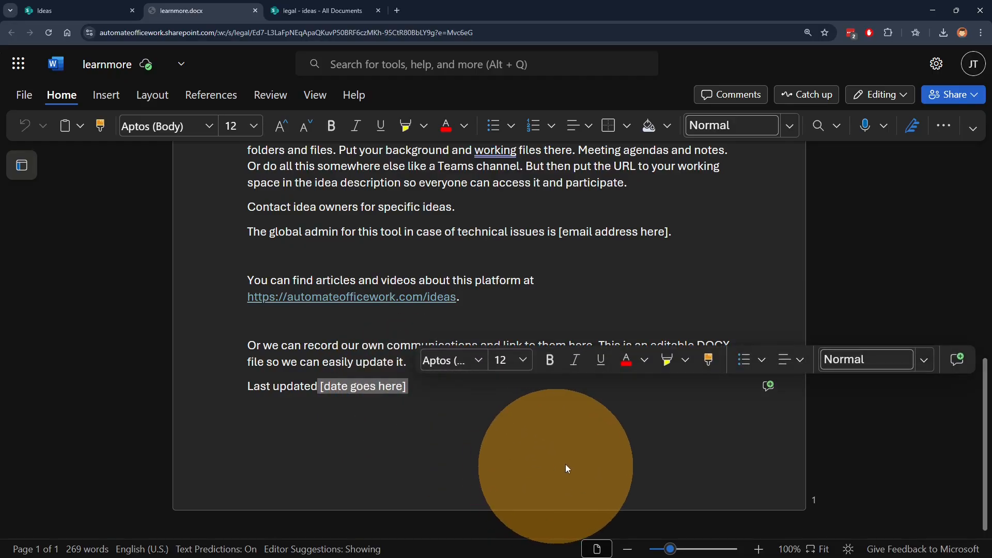
click(481, 415)
drag(407, 386, 327, 375)
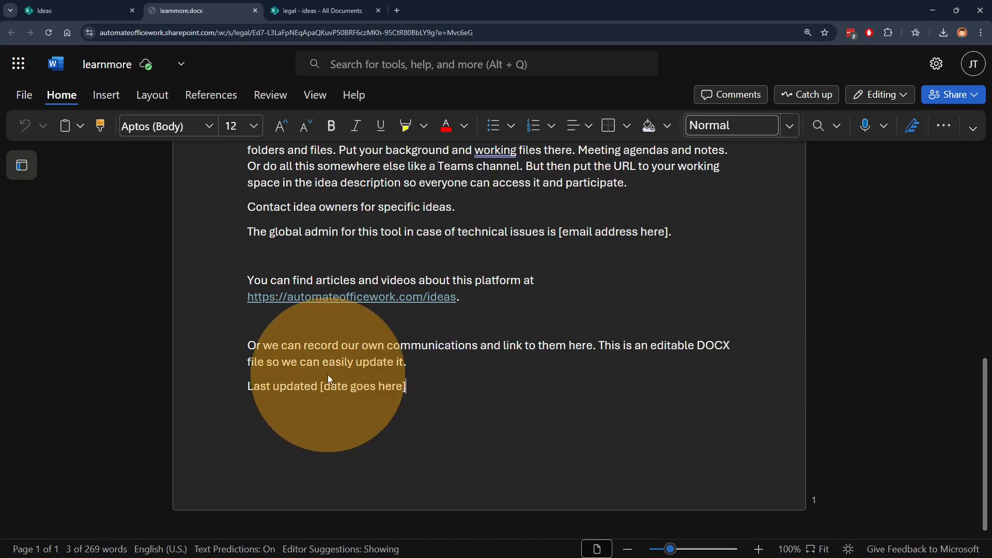
click(404, 387)
Review the learnmore document's contact lines for idea owners and the global admin, including the email address placeholder, and return to its beginning
scroll(521, 404, up, 3)
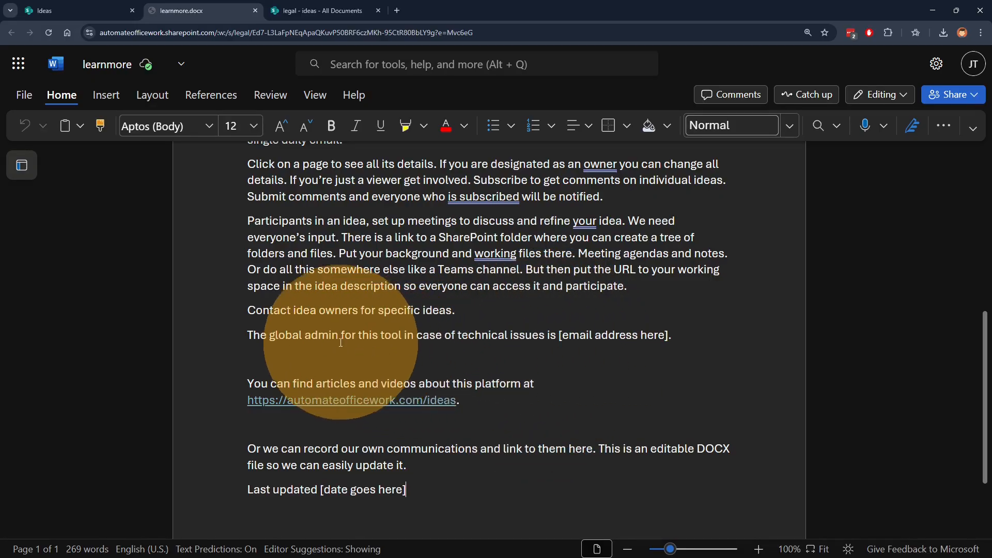
click(405, 336)
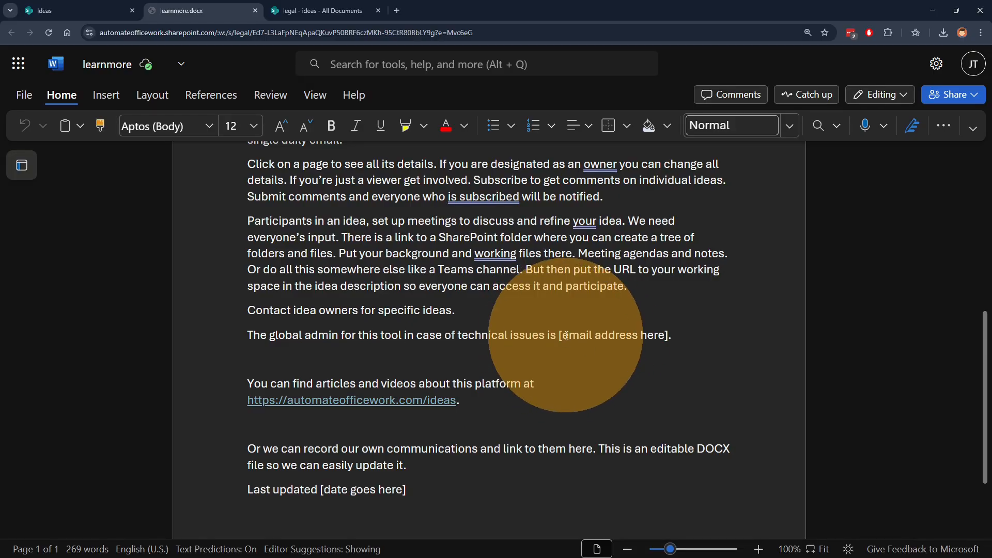
drag(560, 336, 673, 336)
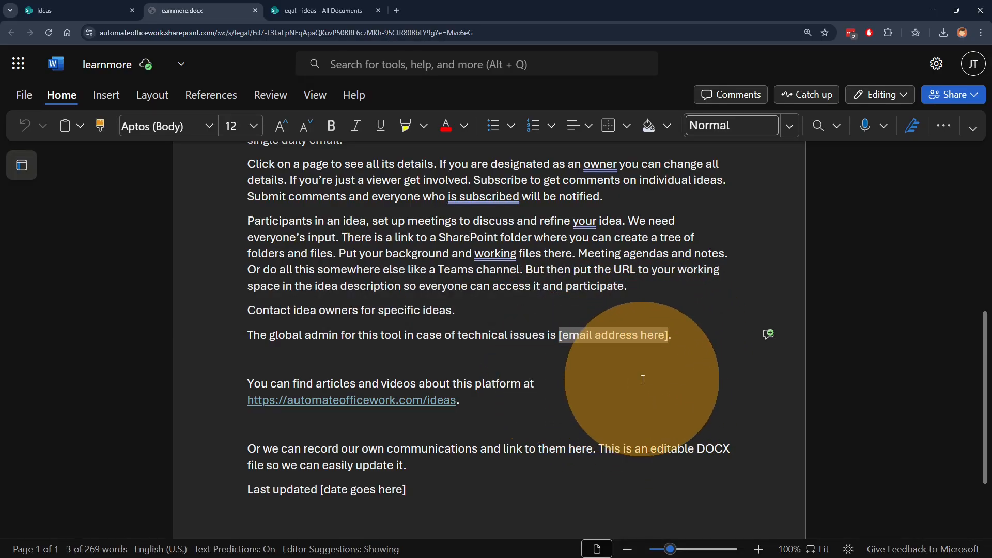
scroll(464, 406, up, 1)
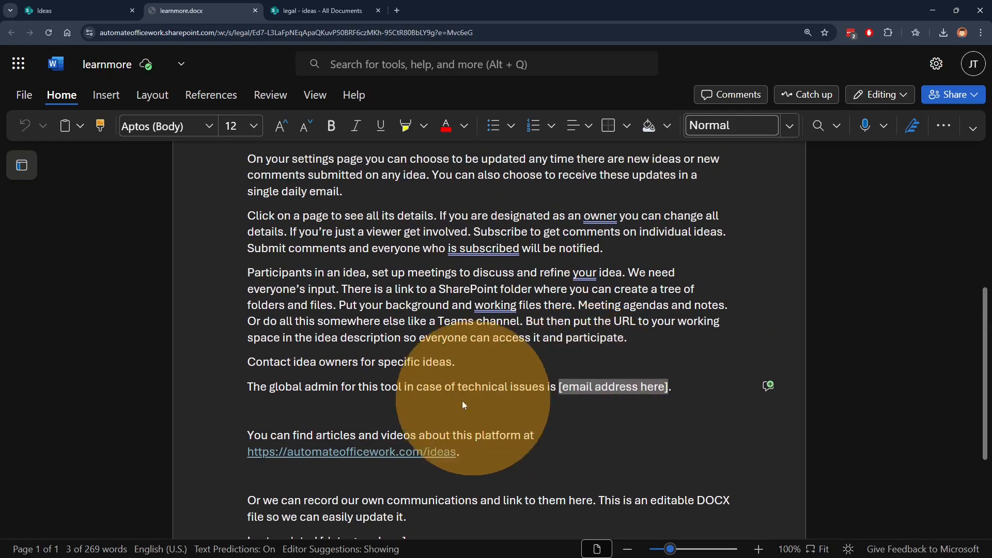
drag(264, 362, 412, 361)
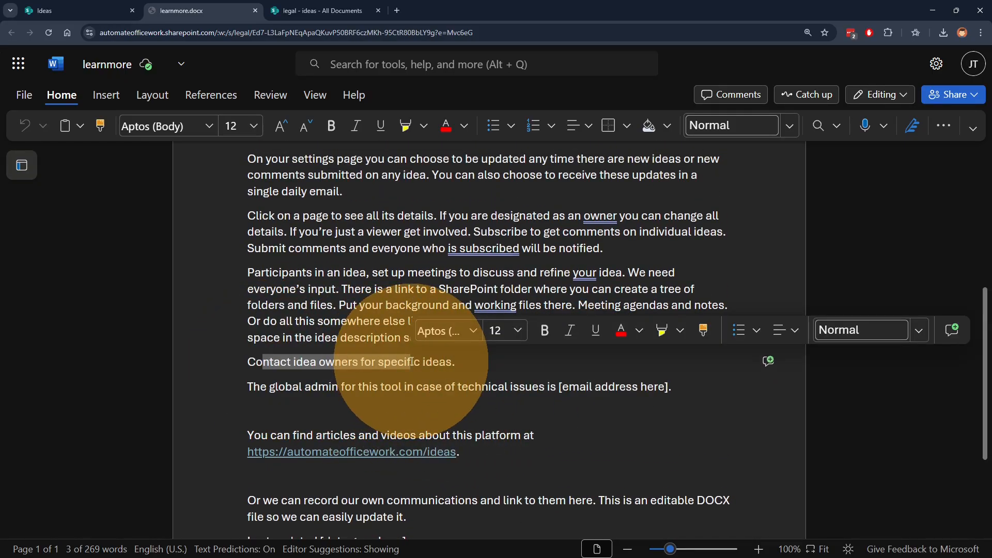
click(465, 356)
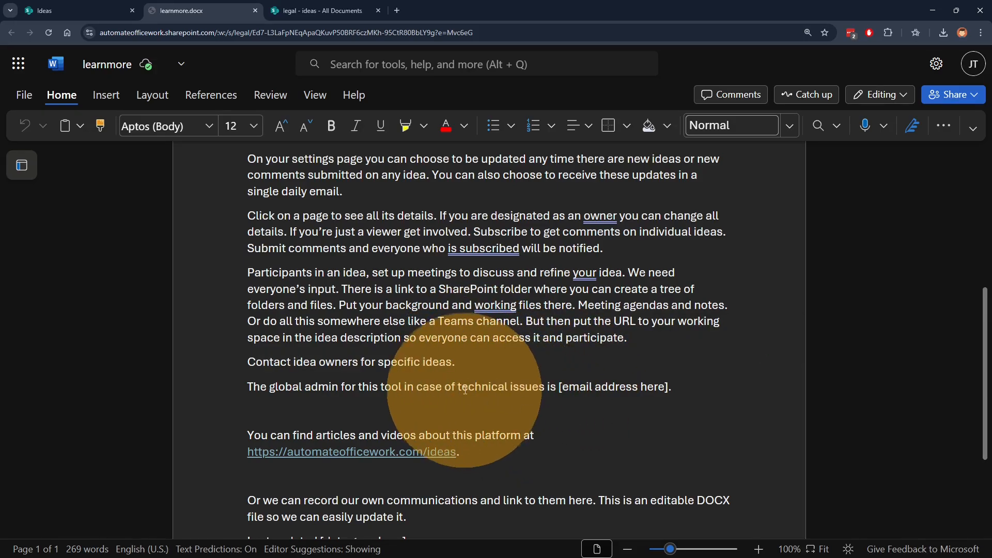
double_click(526, 387)
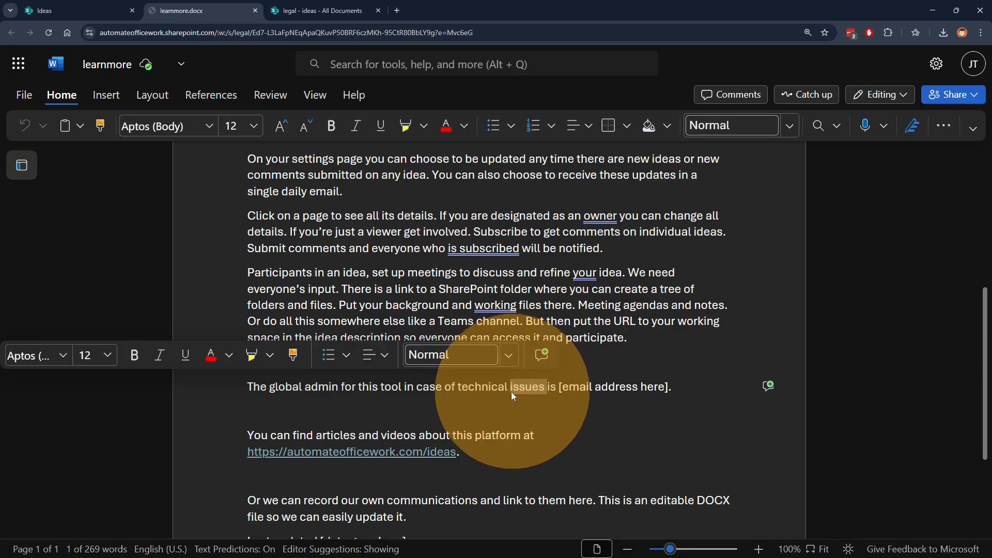
click(510, 388)
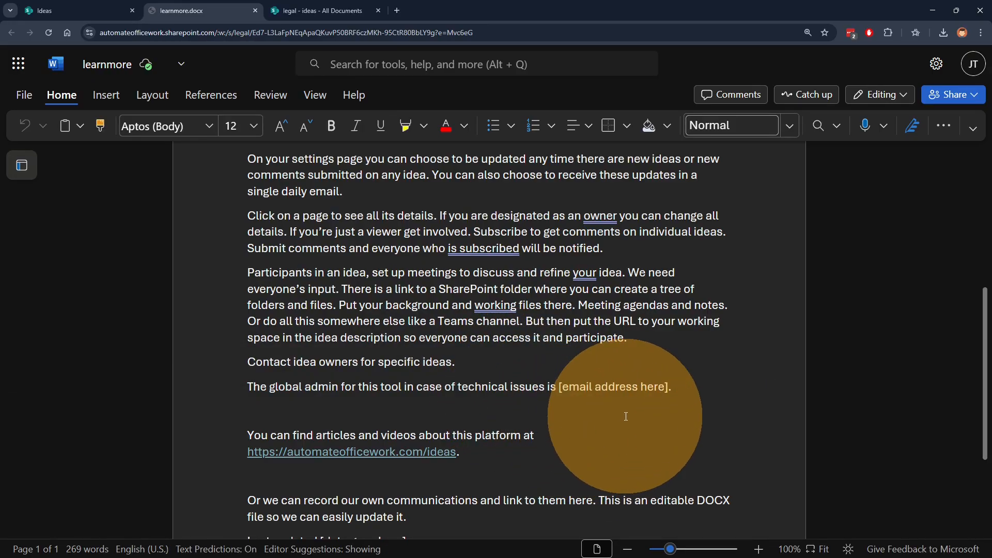
scroll(626, 416, down, 2)
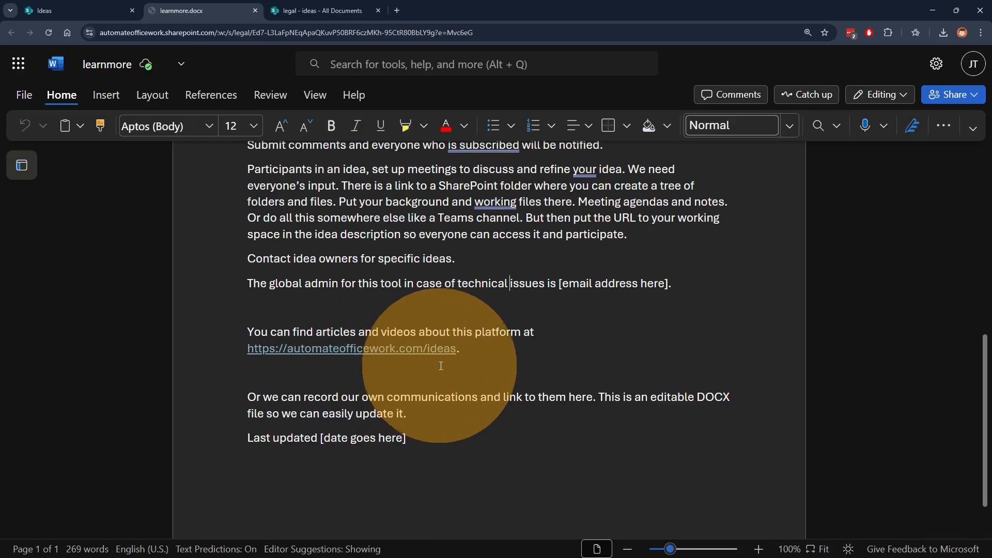
scroll(597, 386, up, 10)
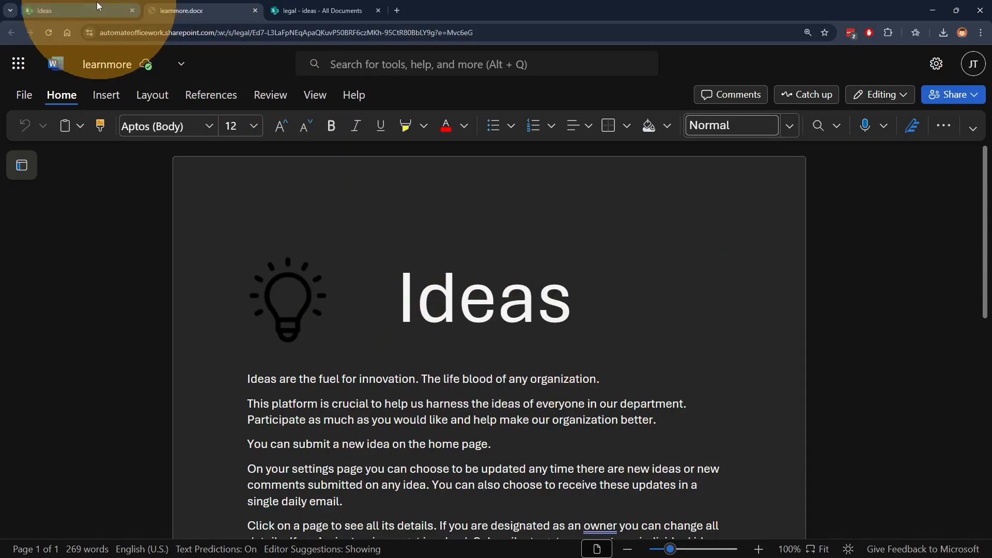
Close the learnmore document and the document library, and open the Admin page from the Ideas home page
click(255, 11)
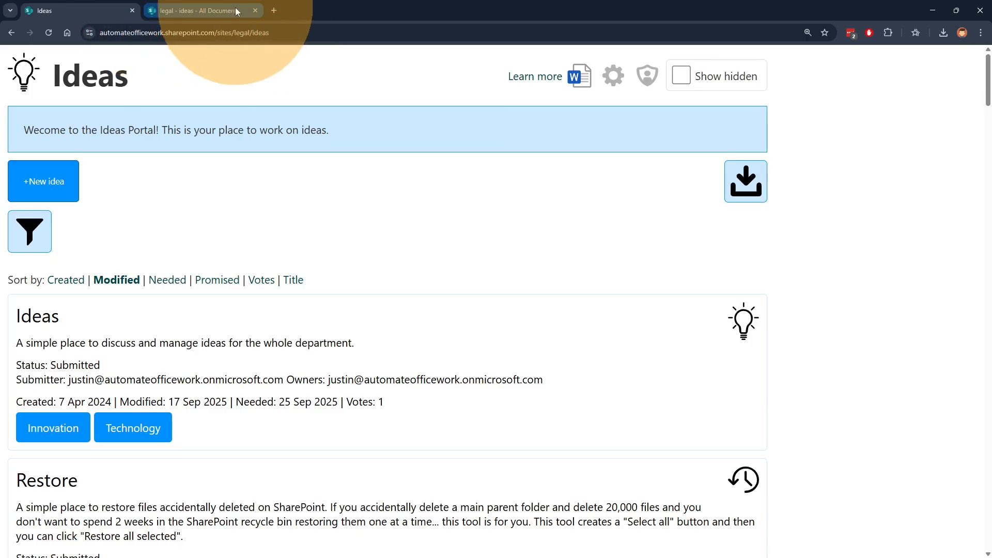
click(255, 11)
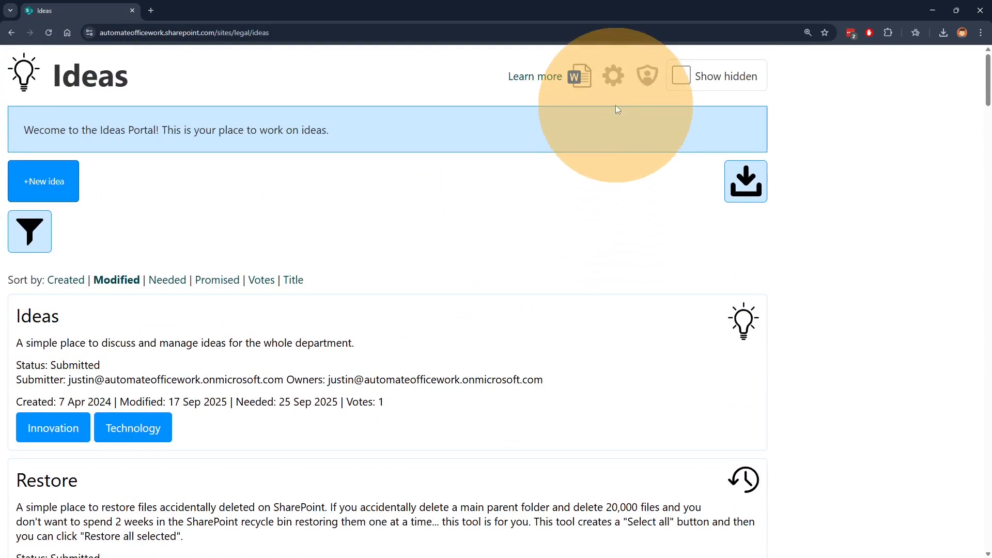
click(647, 76)
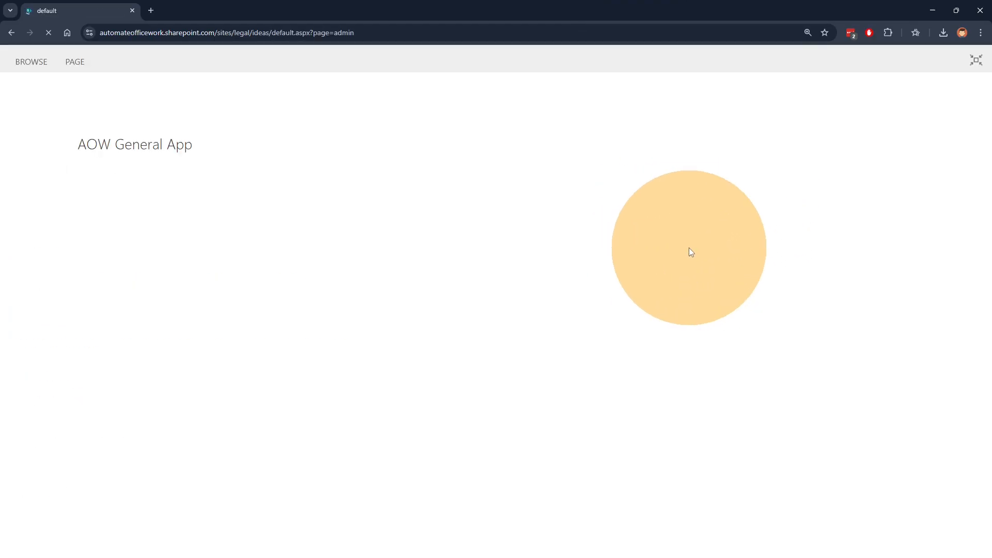
Try to edit the Welcome Message setting on the Admin page, and reload the page
scroll(544, 338, down, 10)
scroll(546, 337, down, 7)
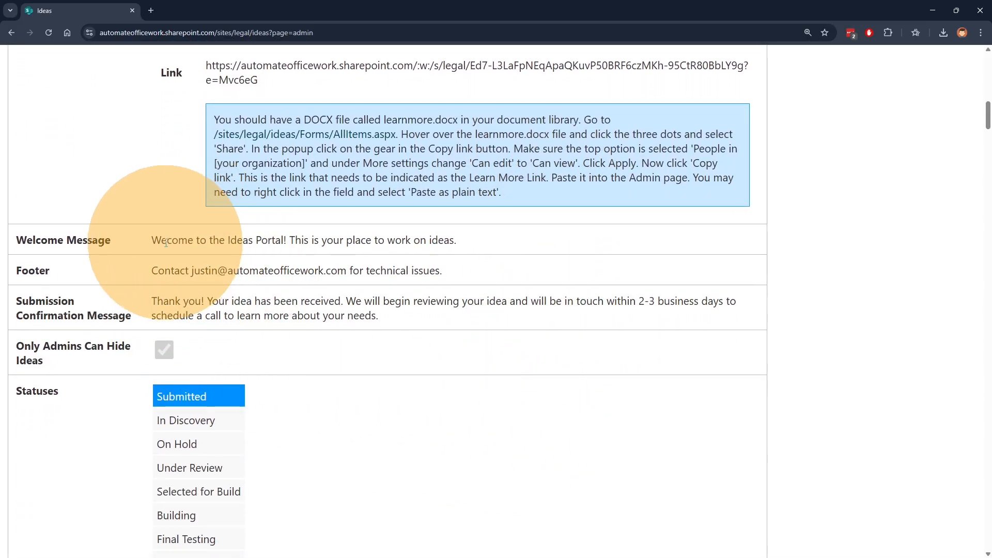
drag(152, 240, 436, 235)
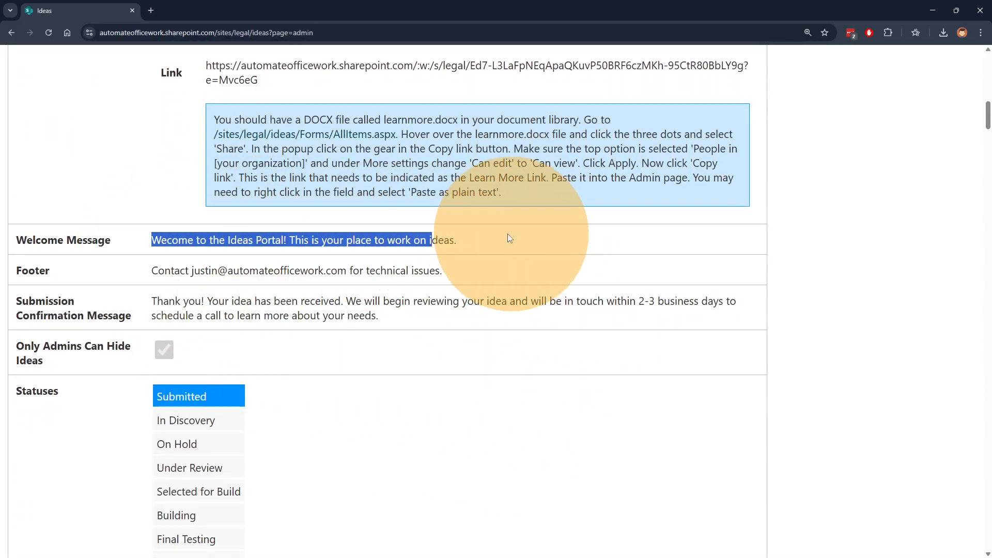
click(478, 240)
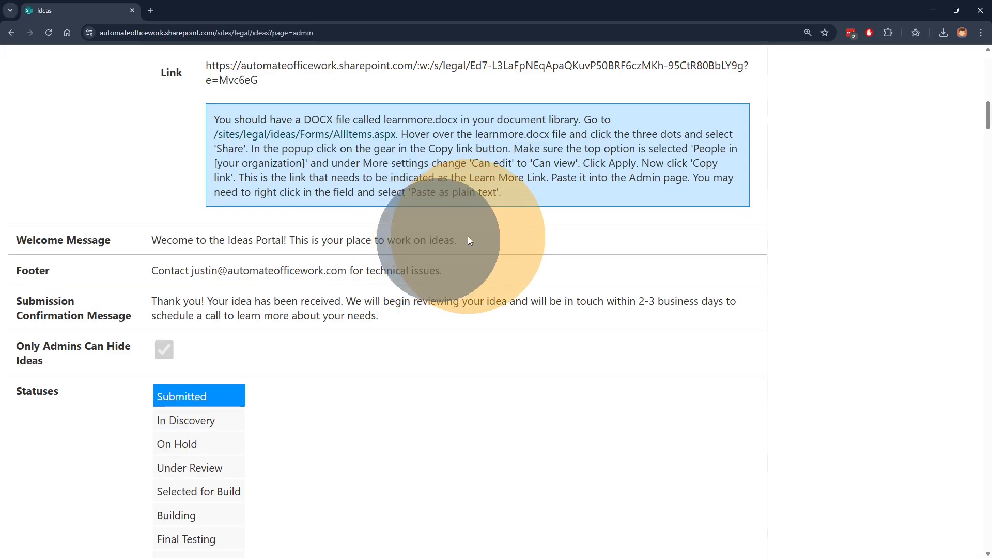
click(270, 235)
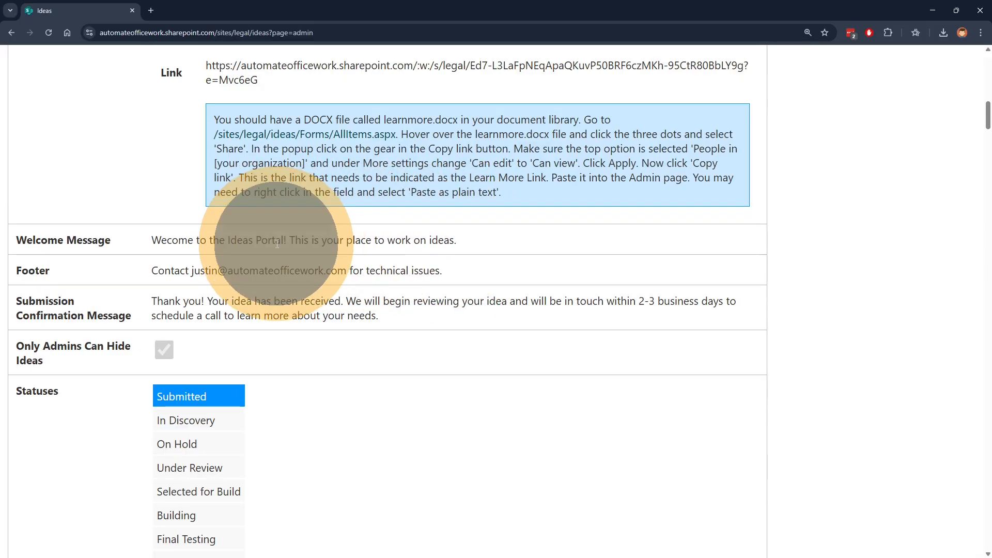
click(48, 31)
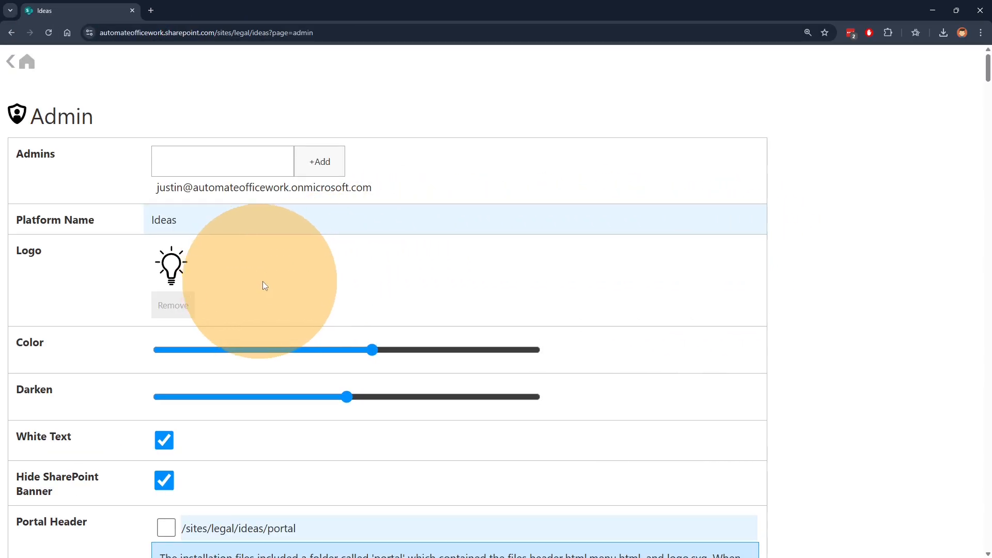
Examine the editable Welcome Message and Footer settings below the Learn More section
scroll(262, 281, down, 14)
scroll(332, 222, up, 1)
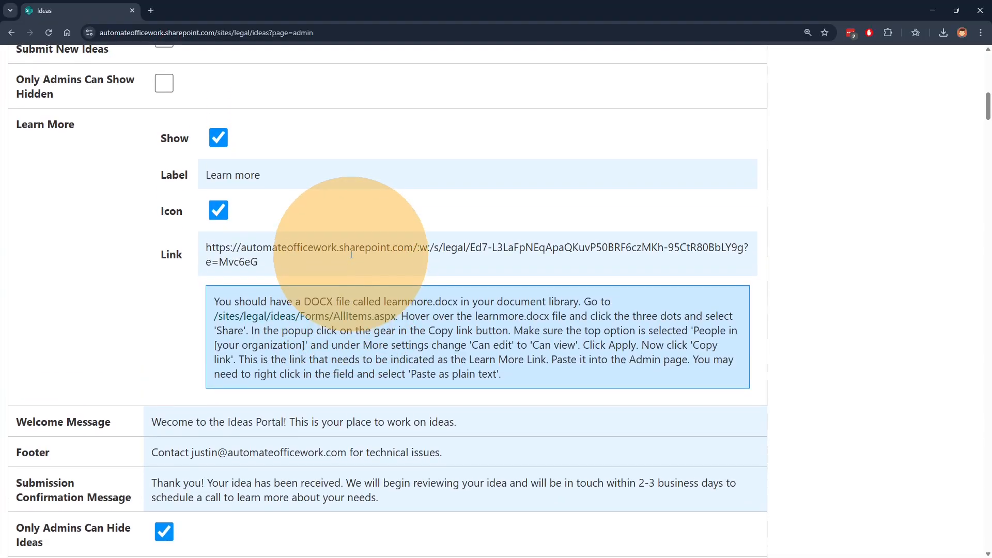
scroll(332, 259, down, 4)
click(305, 214)
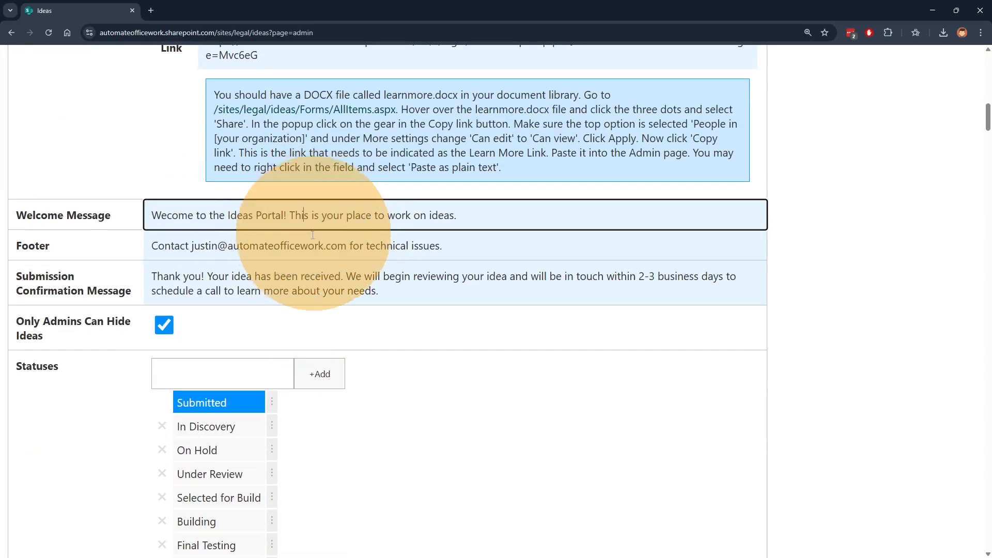
click(232, 246)
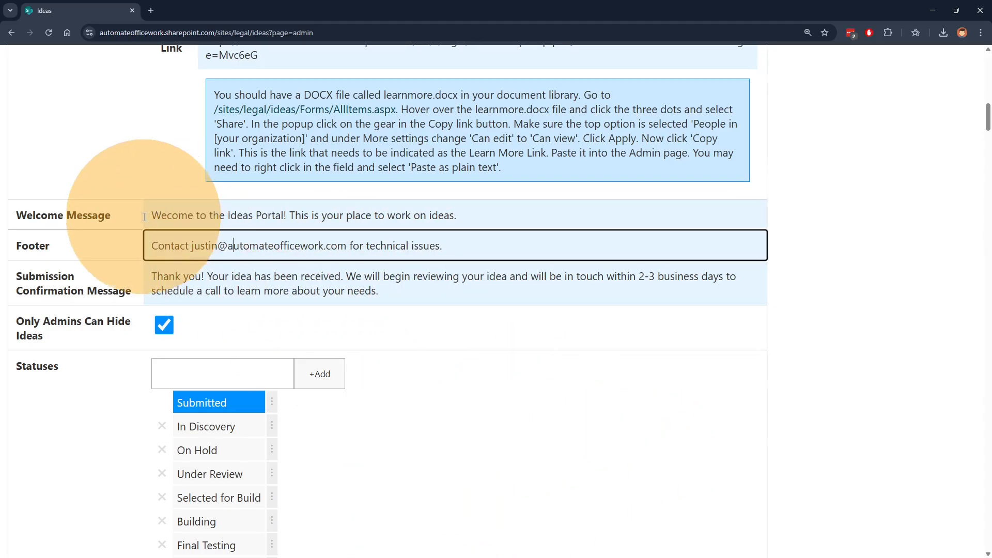
click(232, 245)
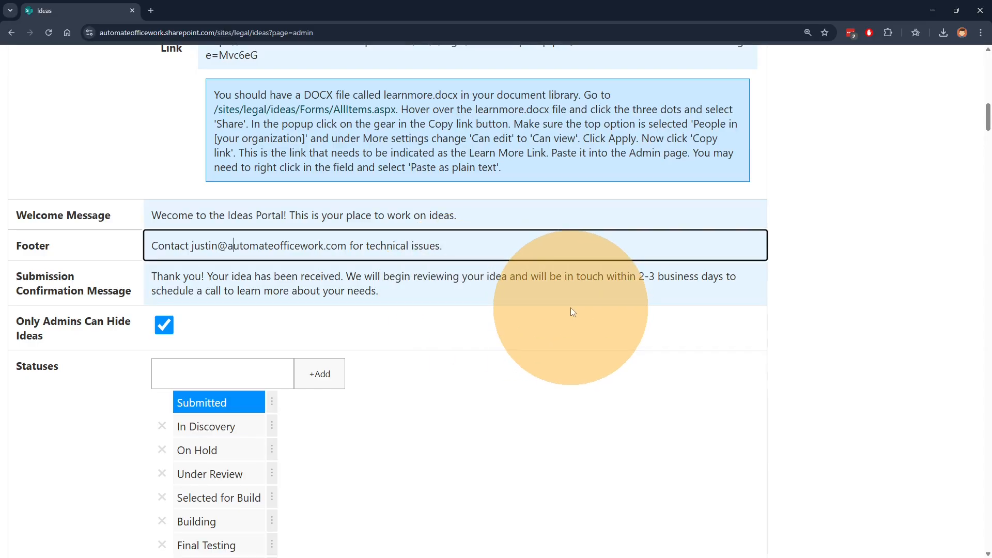
Review the Submission Confirmation Message, Only Admins Can Hide Ideas and Statuses settings, checking which status names can be edited
scroll(666, 316, down, 2)
scroll(662, 316, down, 3)
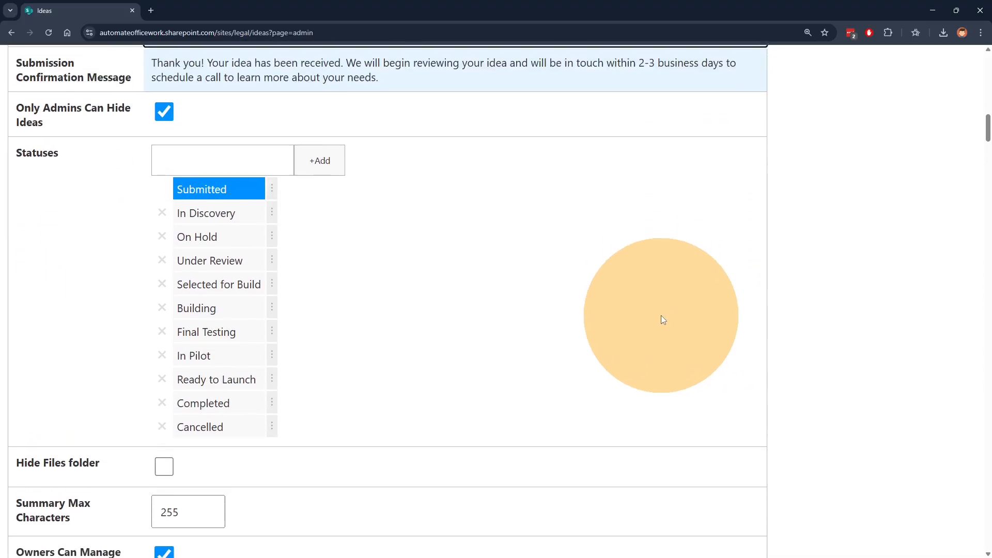
scroll(662, 316, up, 2)
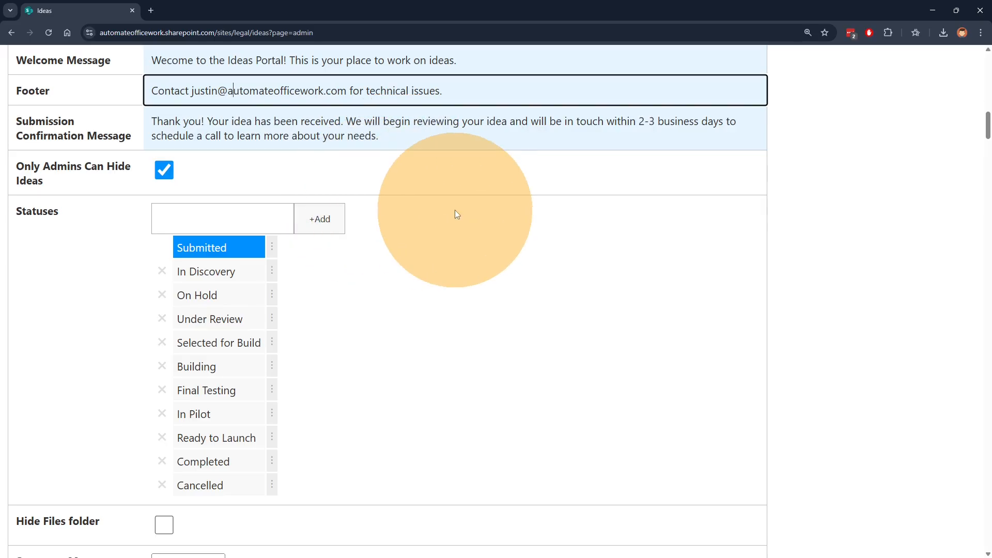
scroll(846, 195, down, 1)
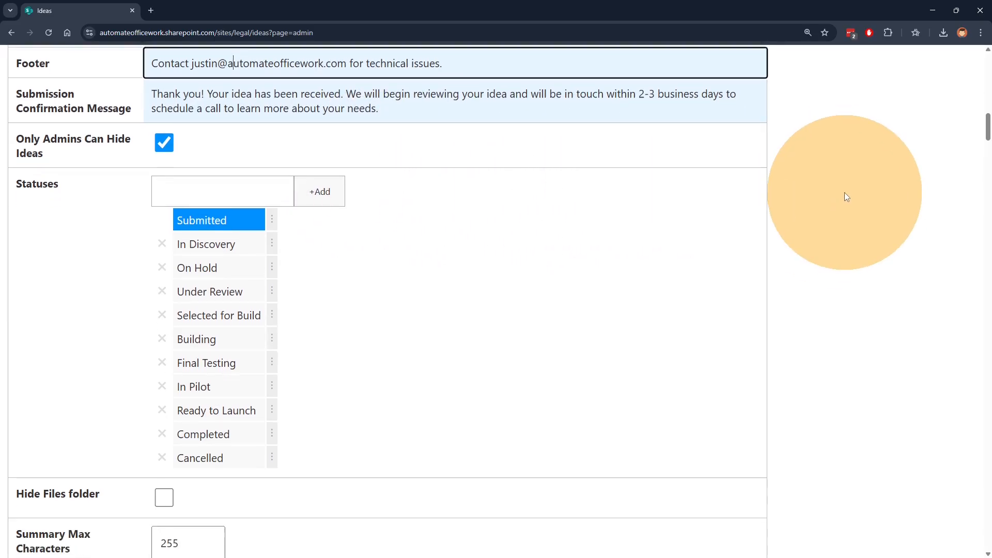
scroll(846, 196, down, 3)
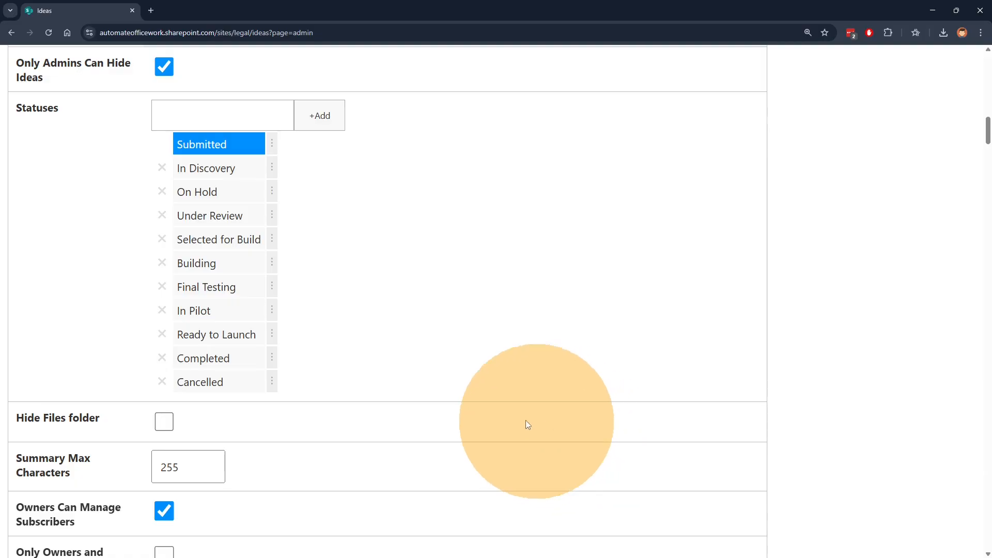
click(218, 168)
click(220, 191)
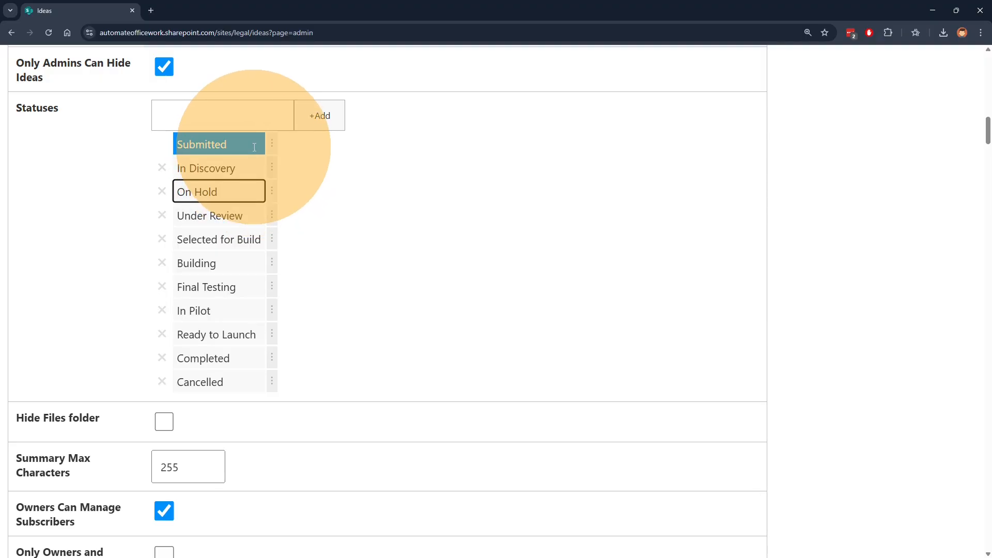
click(186, 146)
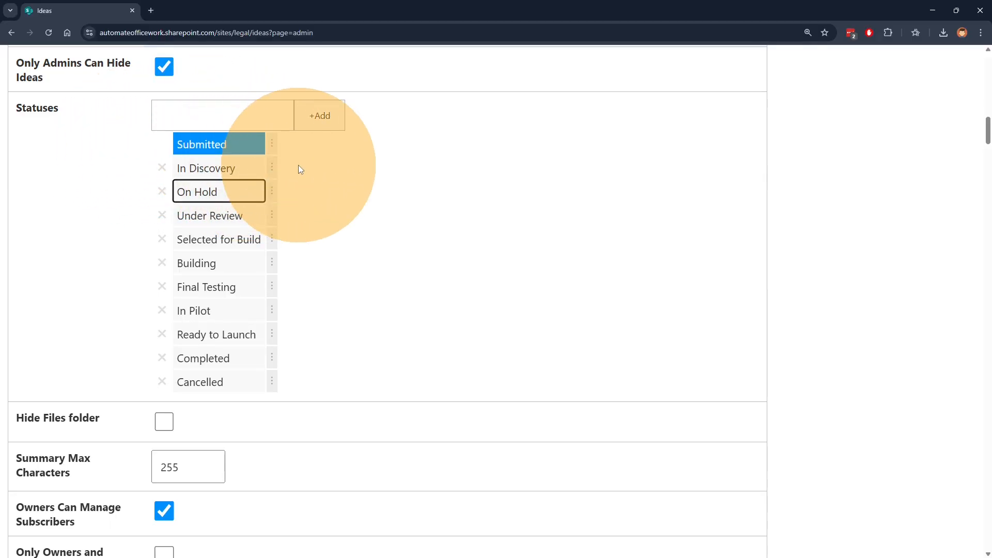
click(222, 216)
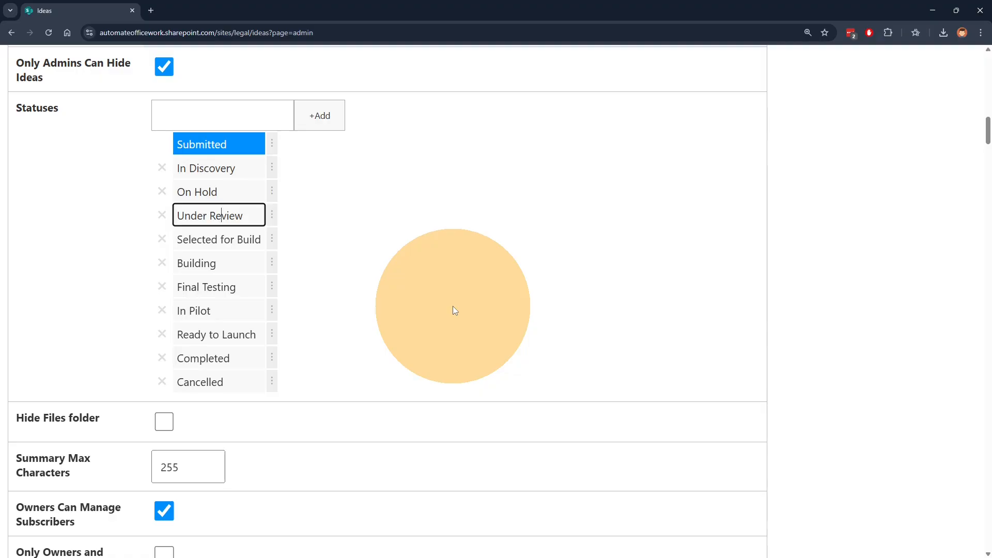
Review the Hide Files folder, Summary Max Characters, subscriber and comment permission settings, and the Extra Dates list
scroll(458, 302, down, 3)
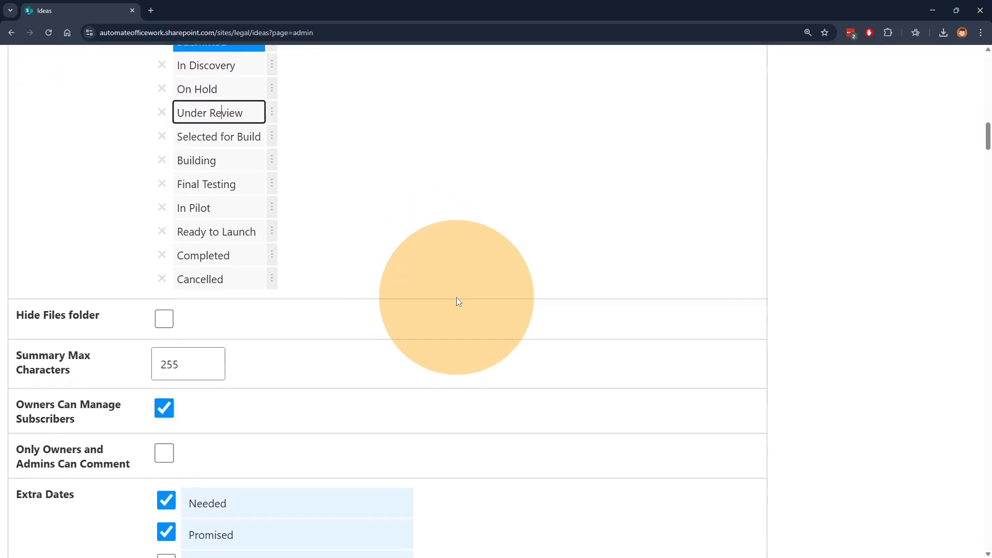
scroll(450, 323, down, 1)
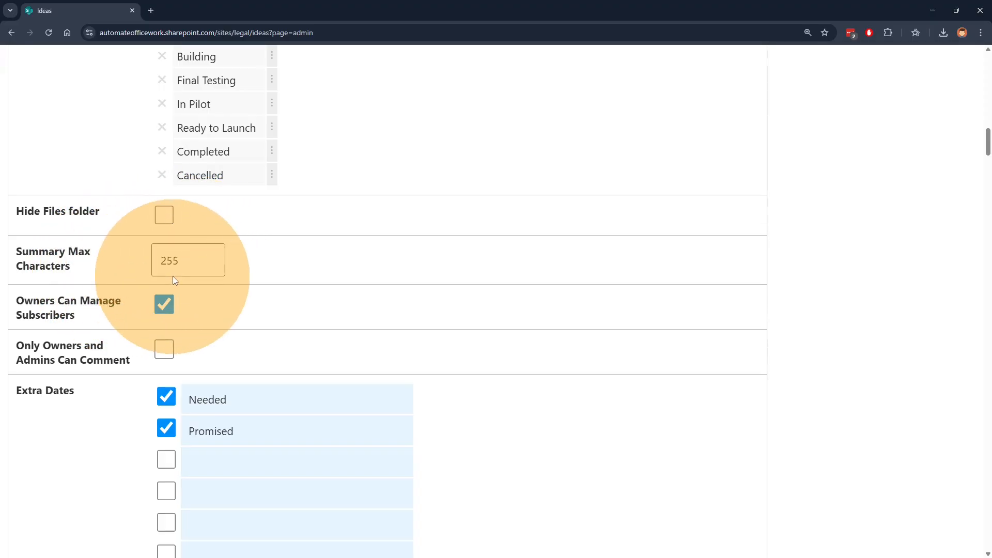
click(192, 262)
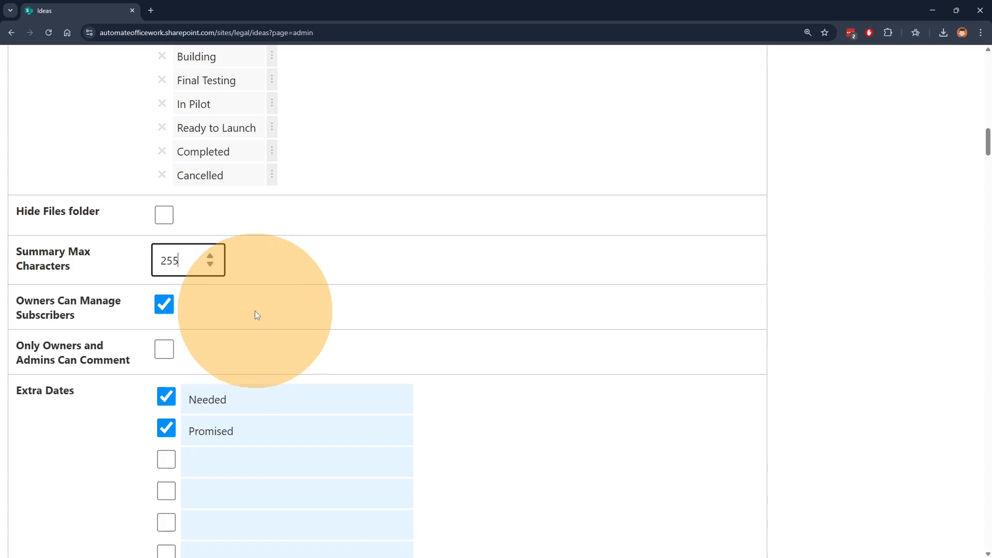
scroll(374, 289, down, 1)
scroll(374, 290, down, 3)
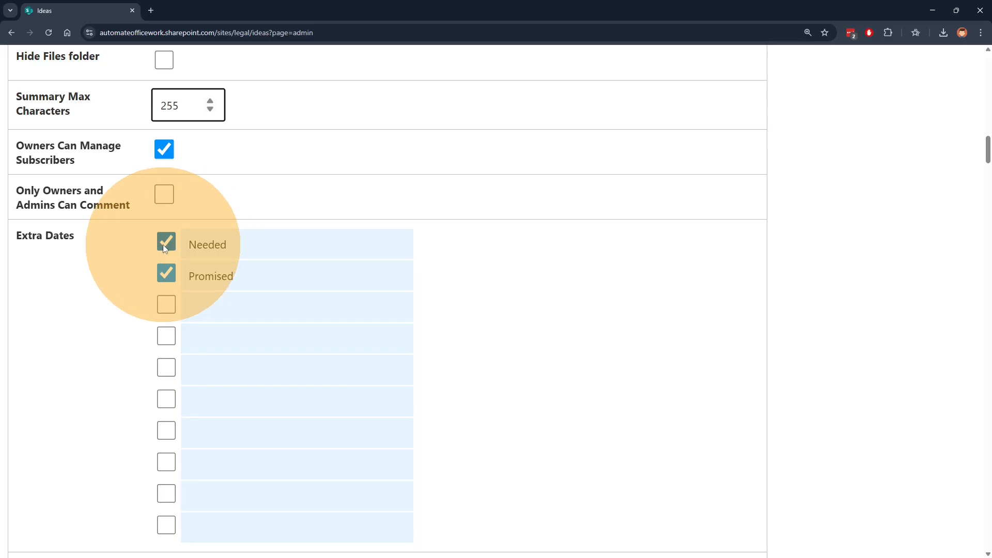
Review the Extra Dates list and examine the editable name of the Promised date
scroll(373, 174, down, 3)
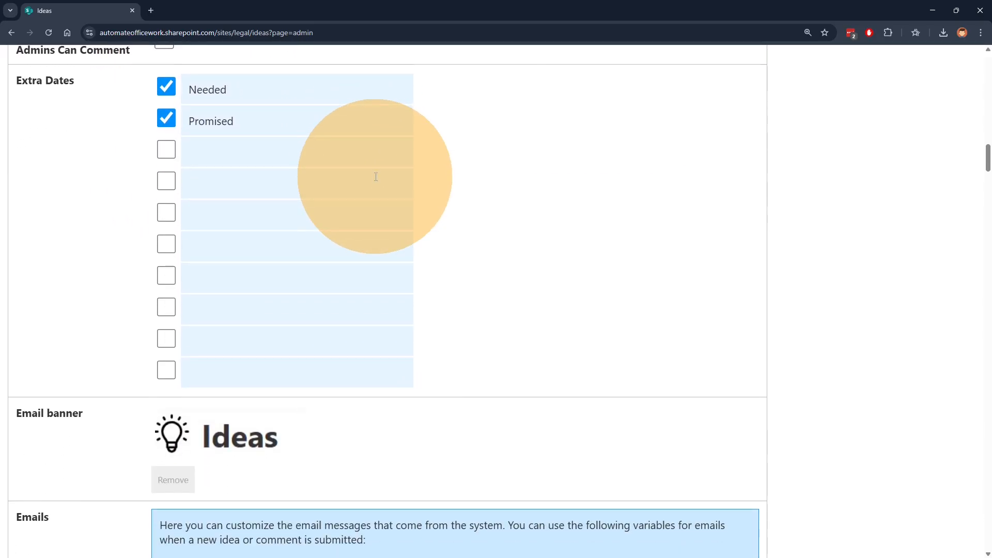
scroll(376, 177, up, 1)
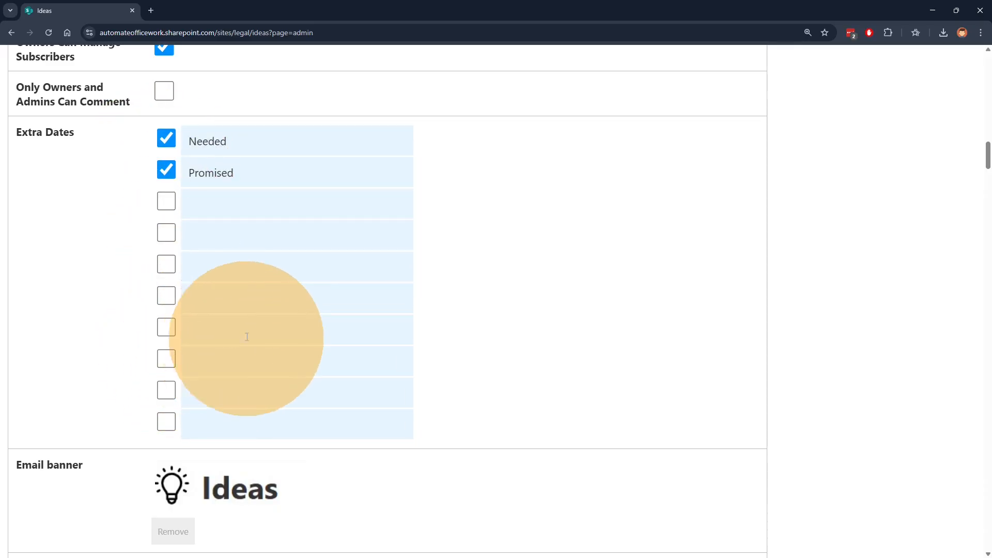
click(217, 175)
click(234, 166)
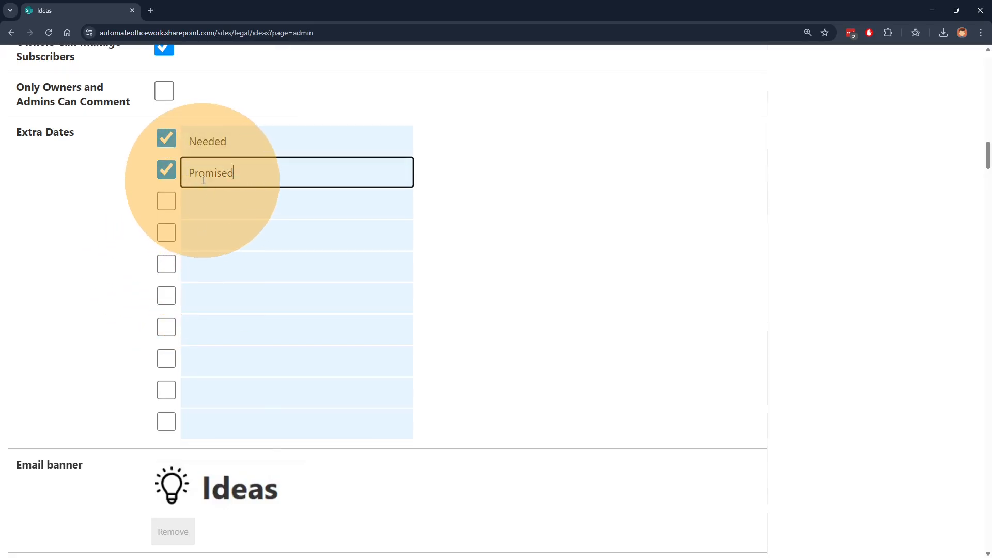
click(222, 175)
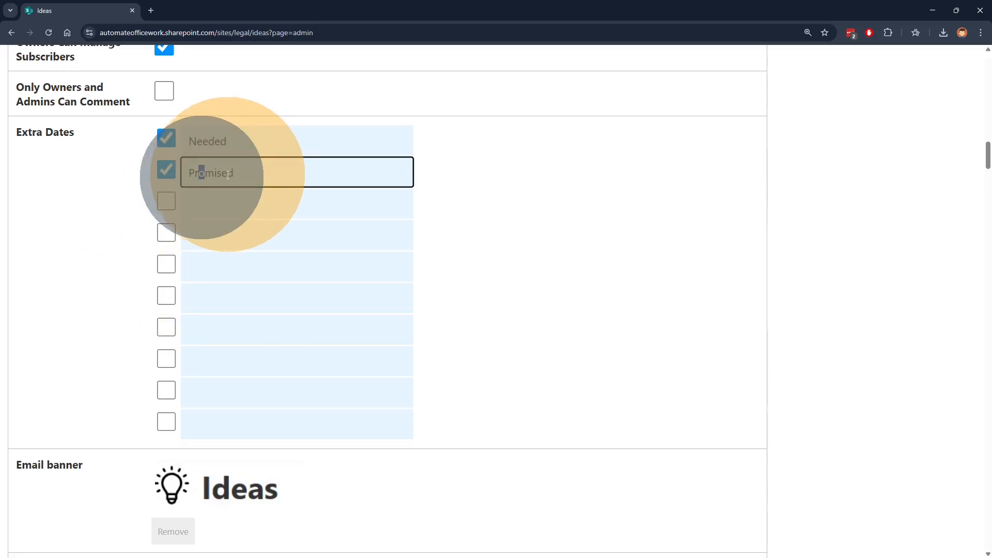
Enable the third, unnamed extra date, go to its name field, and disable it again
click(165, 203)
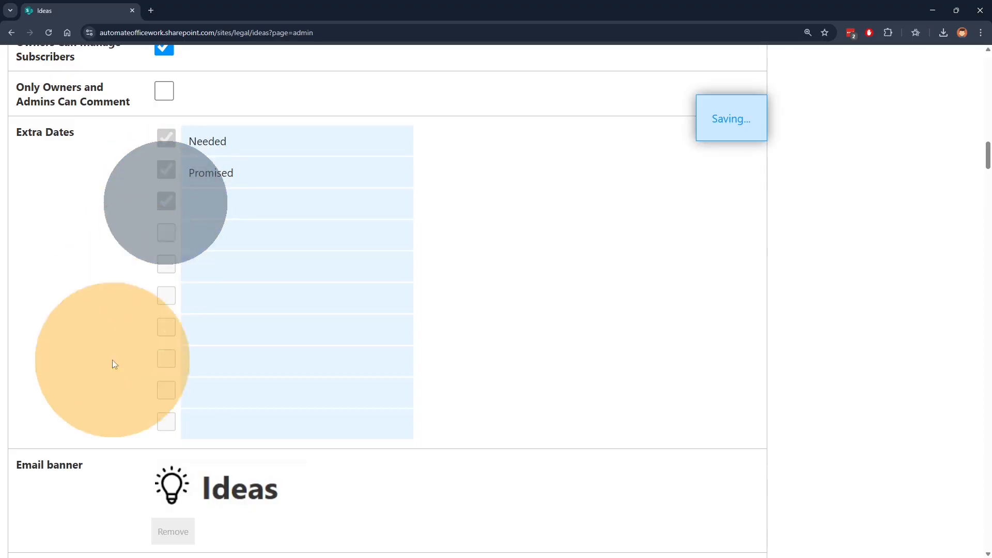
click(212, 203)
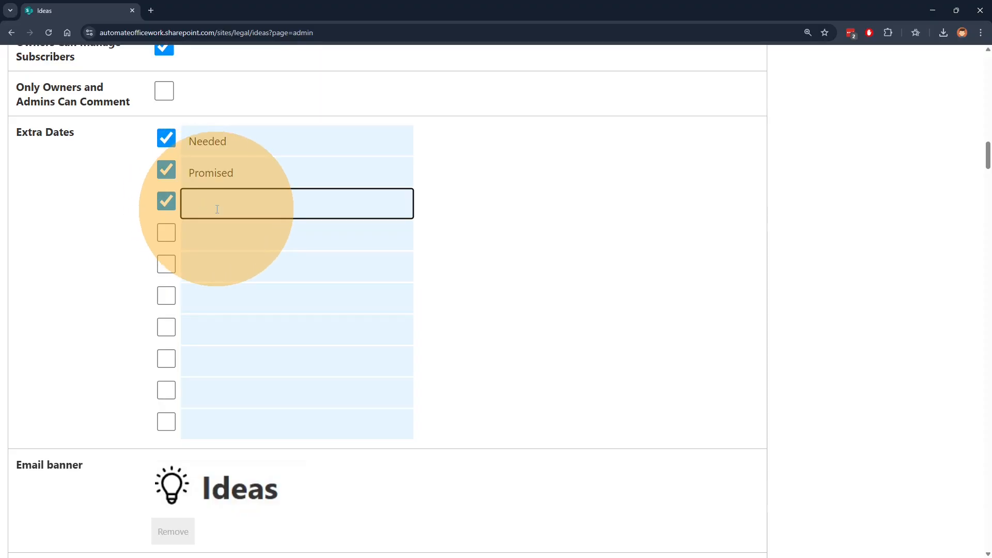
click(166, 202)
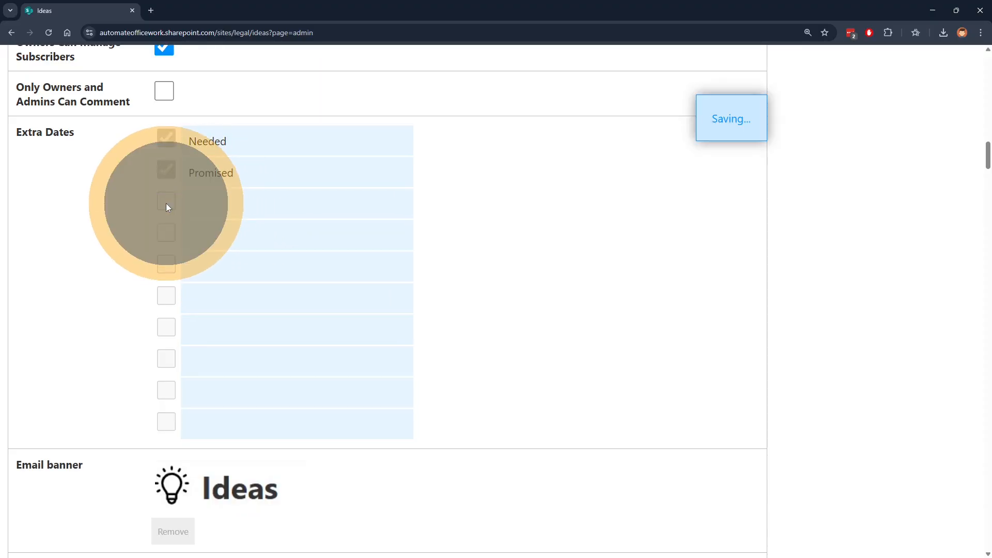
Review the Email banner and Emails settings, including the subject and body templates for new ideas, new comments and the daily digest
scroll(76, 246, down, 8)
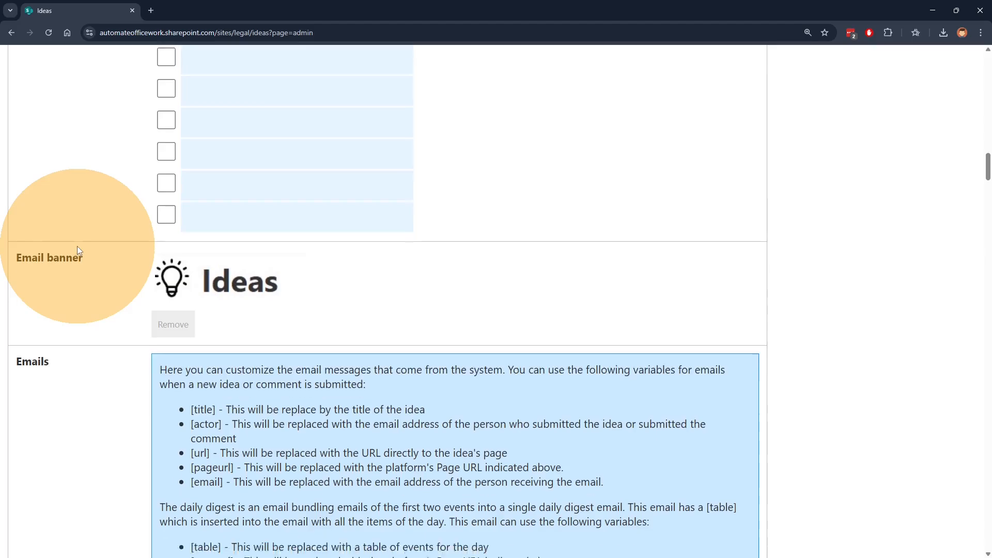
scroll(304, 312, up, 1)
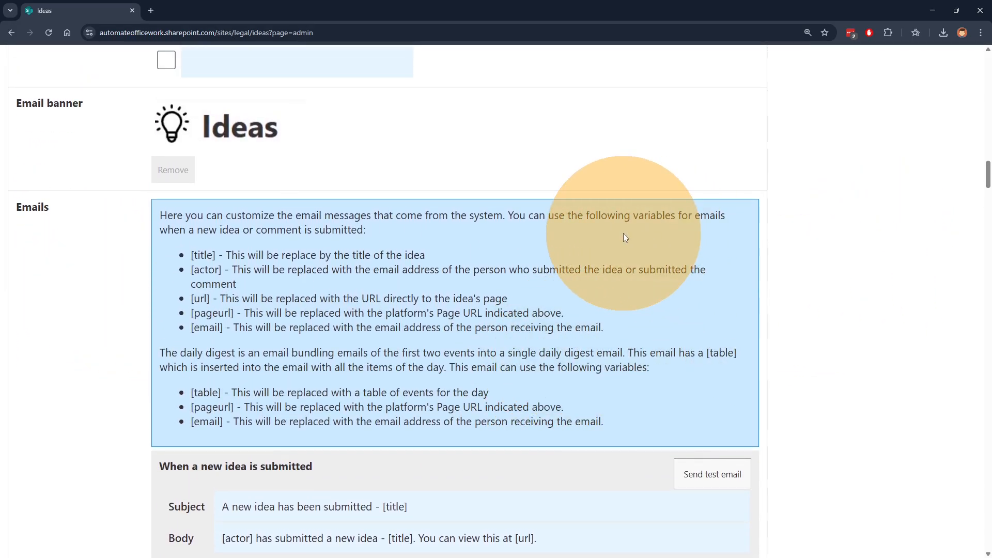
scroll(623, 233, down, 6)
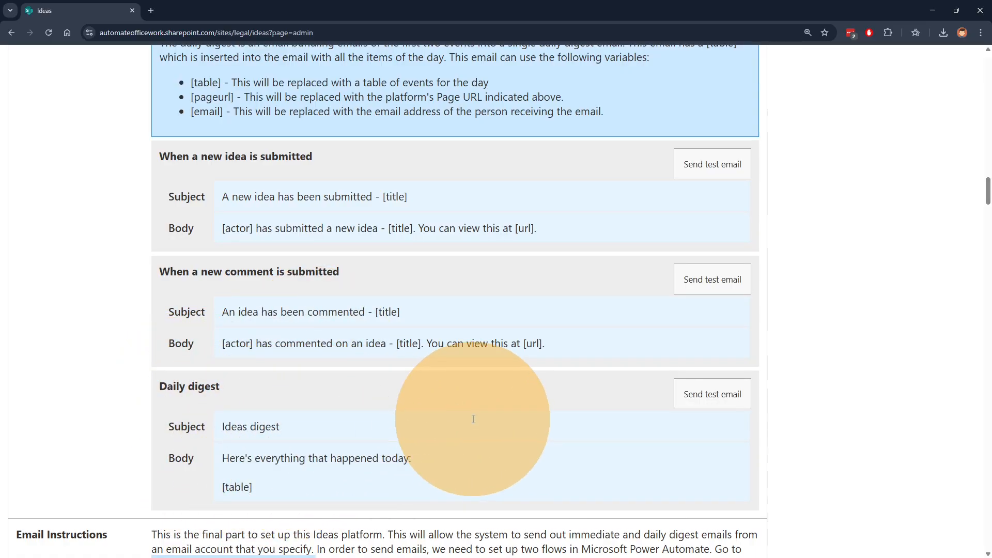
scroll(420, 413, up, 3)
scroll(421, 409, up, 5)
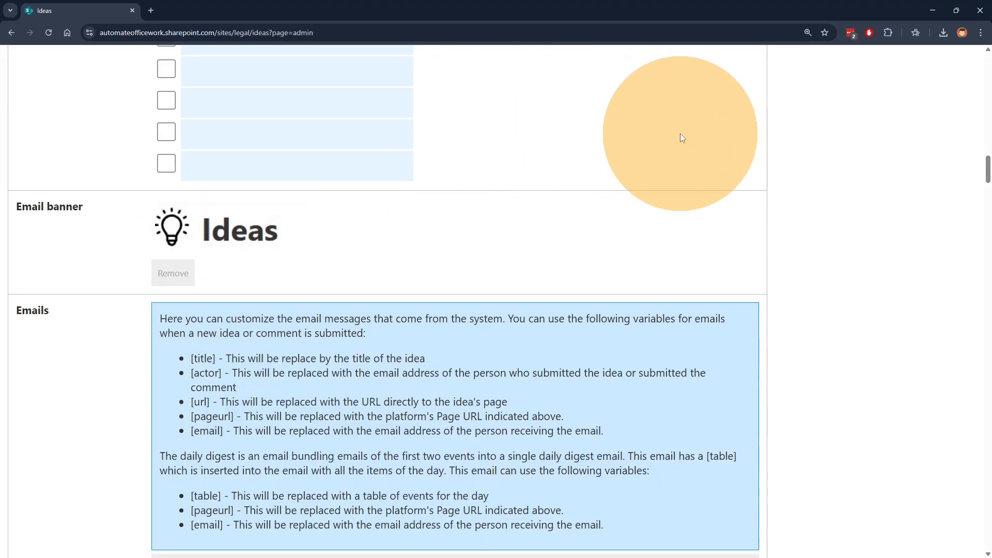
scroll(680, 134, down, 3)
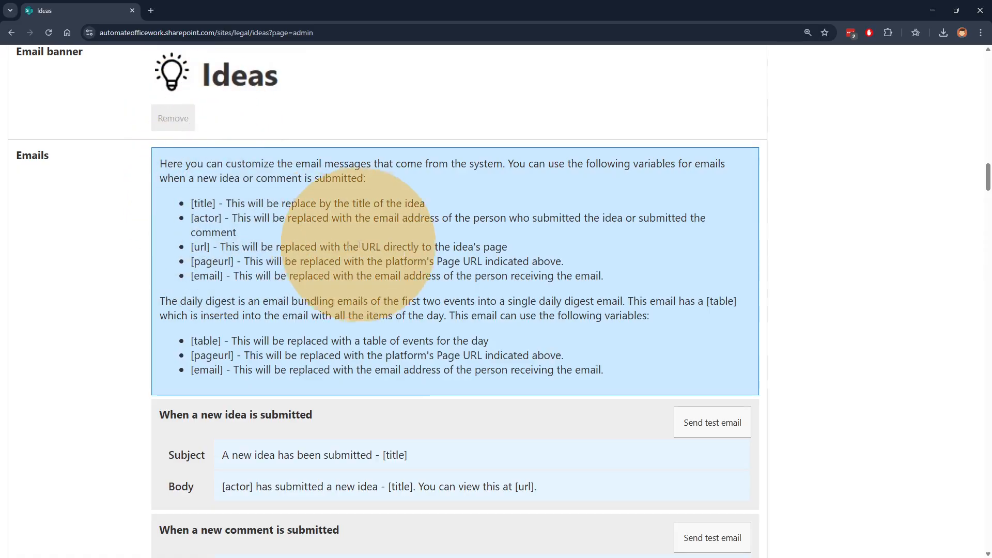
scroll(571, 242, down, 1)
scroll(571, 243, down, 2)
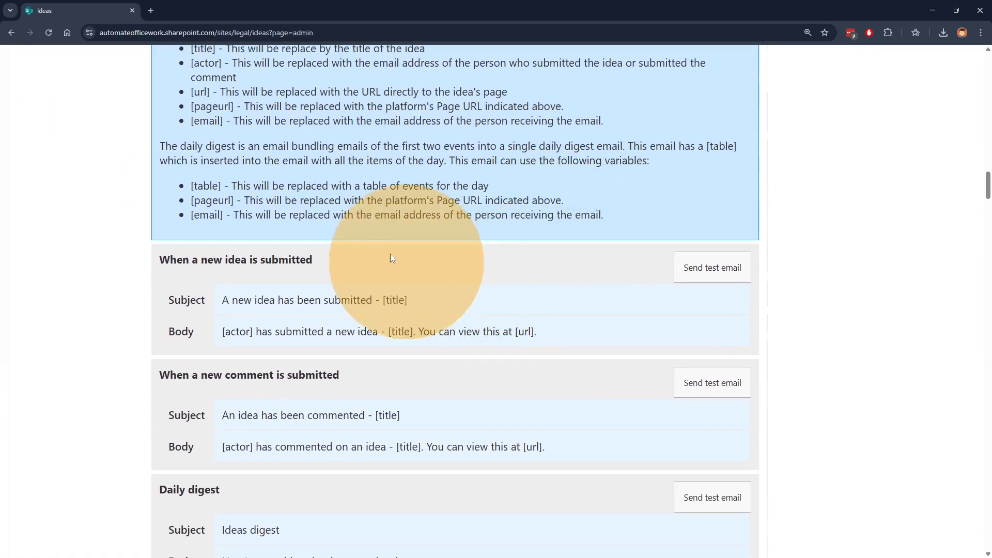
scroll(512, 386, down, 2)
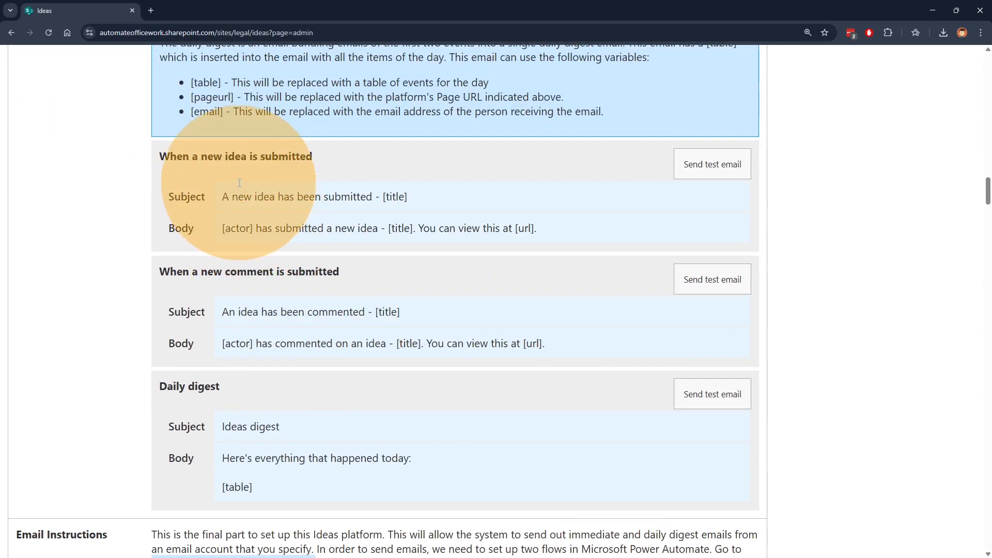
drag(234, 197, 310, 198)
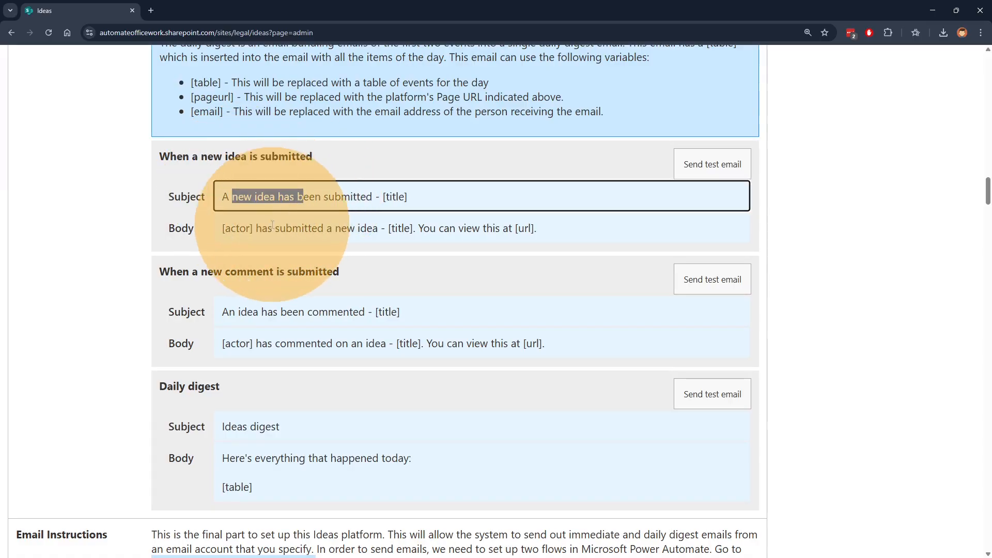
drag(279, 228, 378, 233)
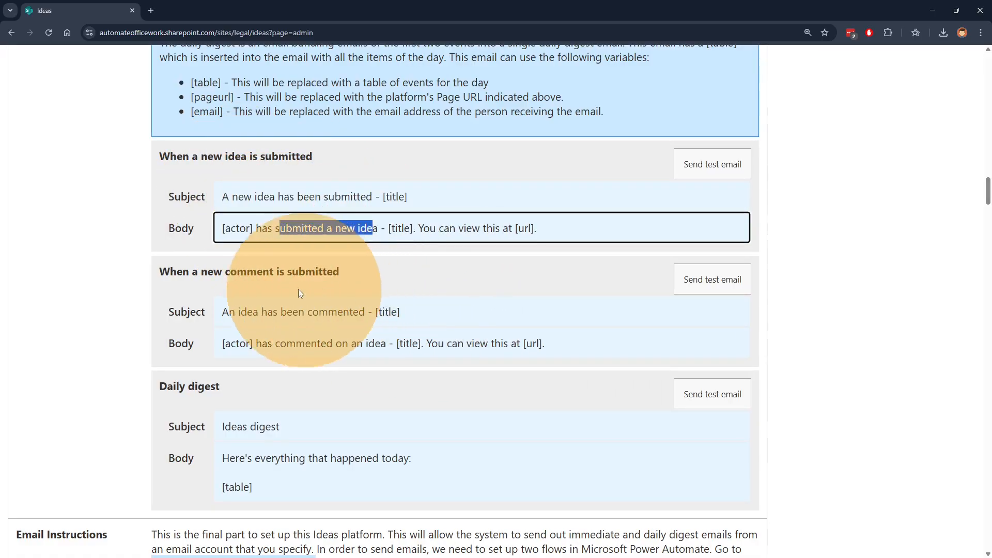
click(281, 311)
Examine how the [title], [actor] and [url] variables are used in the subject and body of the new idea email
scroll(354, 331, up, 3)
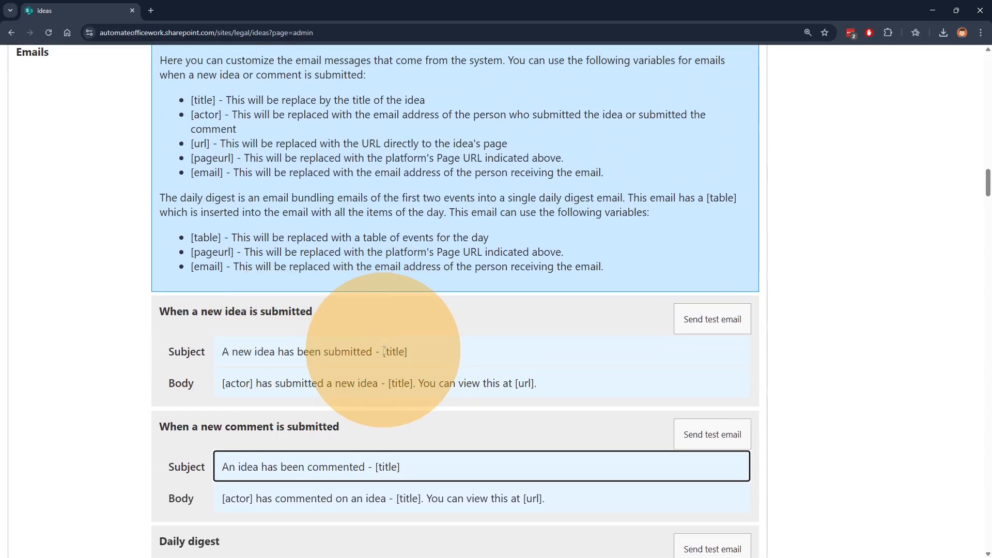
drag(384, 352, 416, 351)
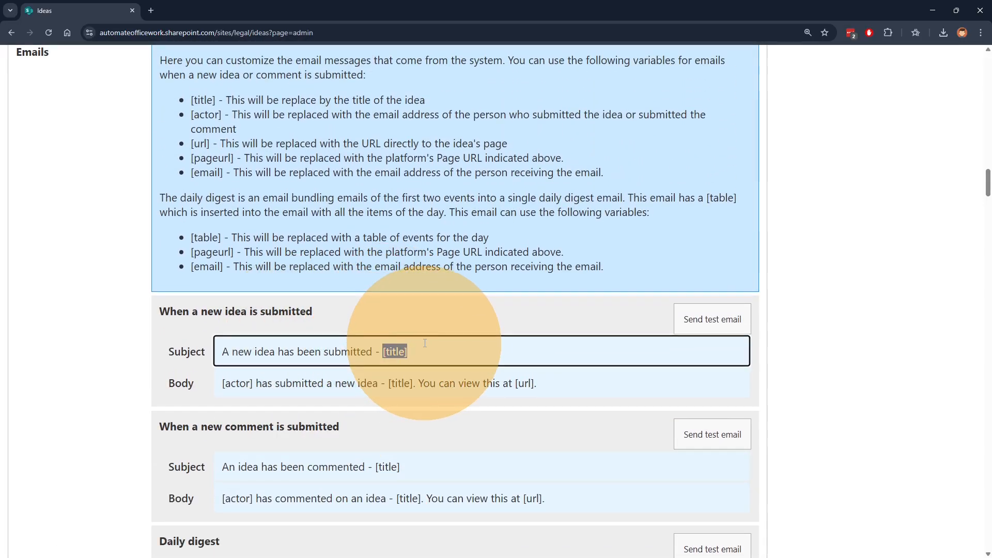
click(426, 349)
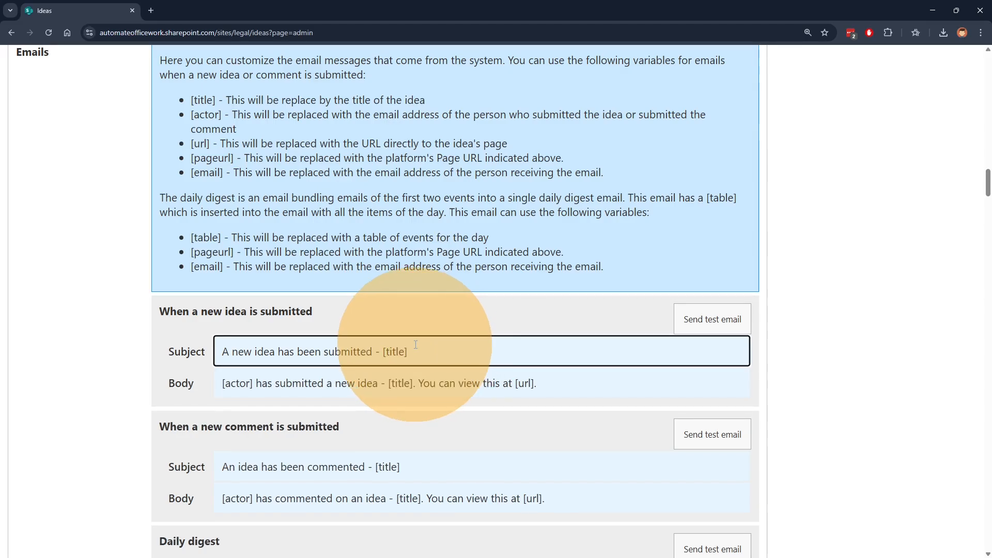
scroll(407, 333, up, 1)
scroll(413, 338, down, 1)
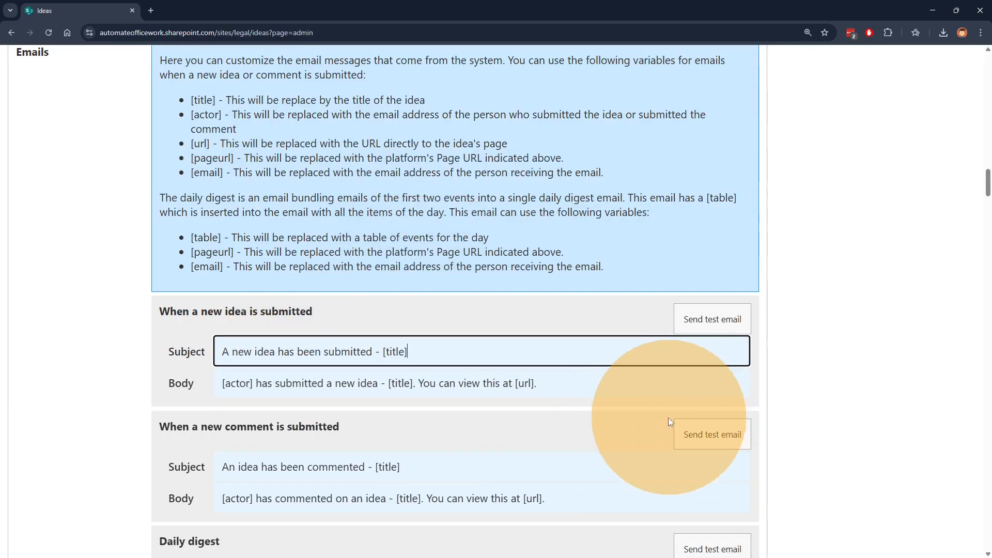
double_click(388, 352)
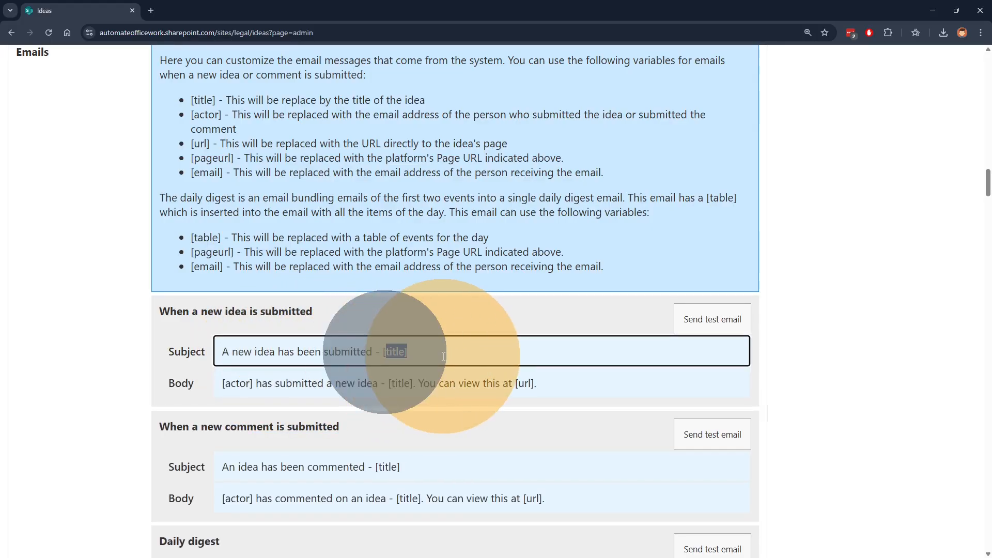
click(406, 352)
drag(405, 351, 375, 349)
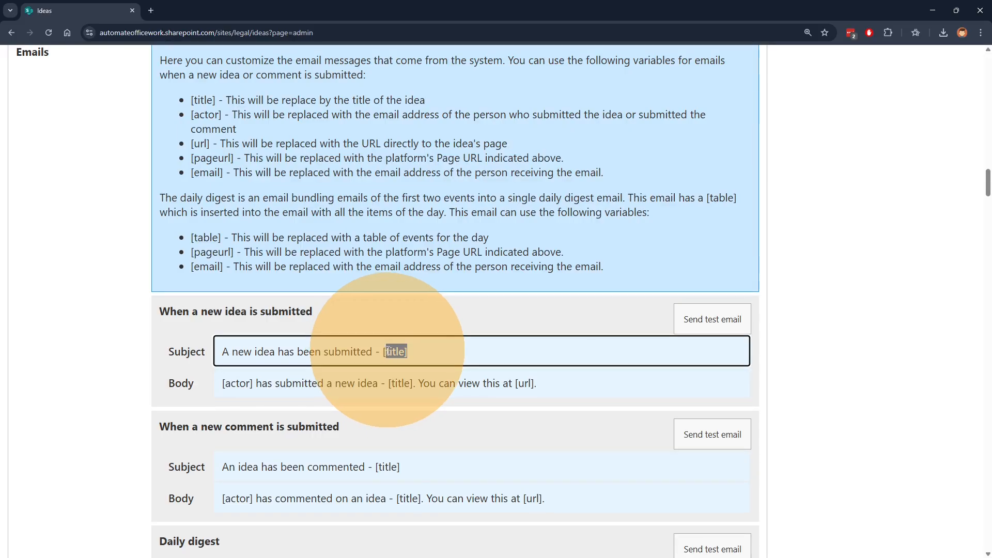
click(218, 383)
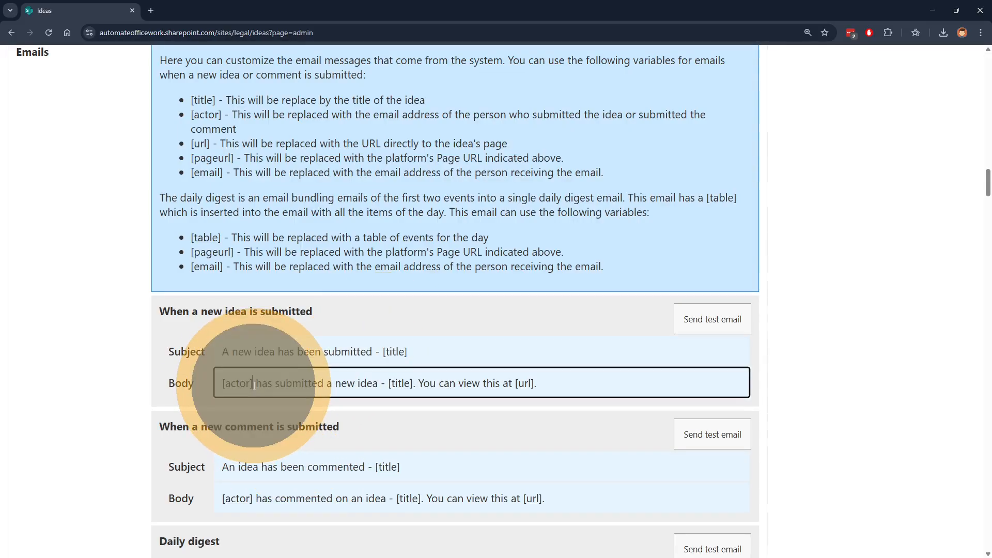
click(255, 381)
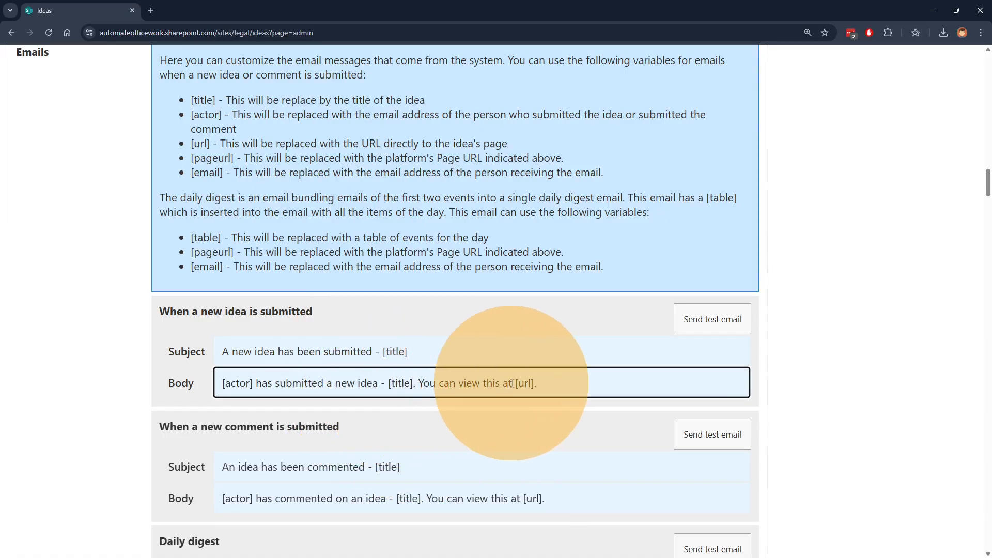
drag(517, 383, 545, 384)
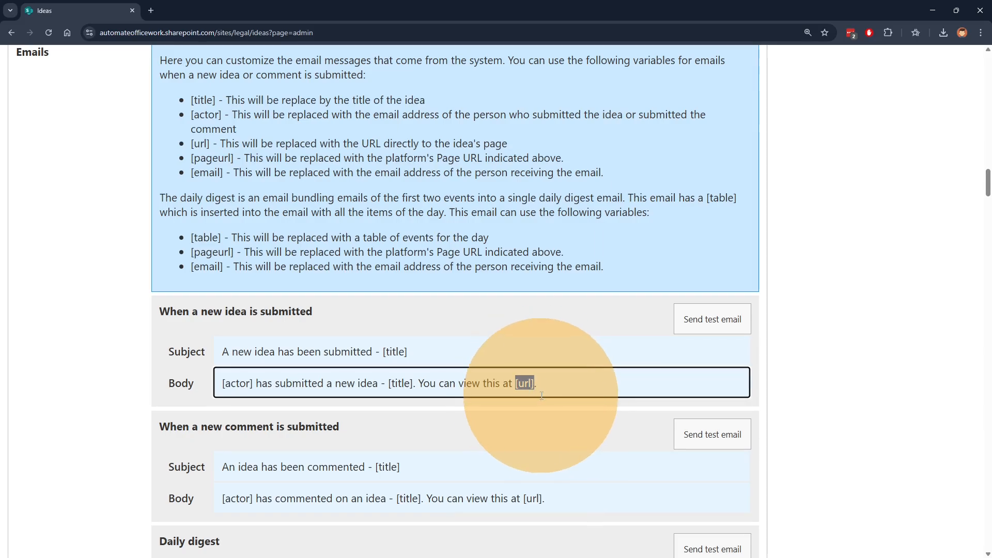
Add a new line reading "[pageurl]?page=settings" to the end of the new idea email's body
scroll(542, 378, down, 3)
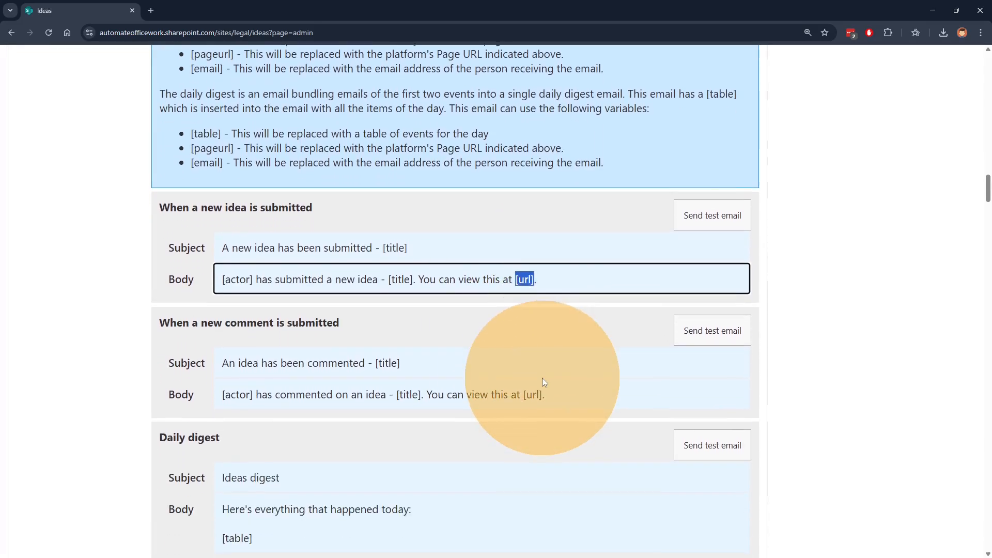
click(463, 228)
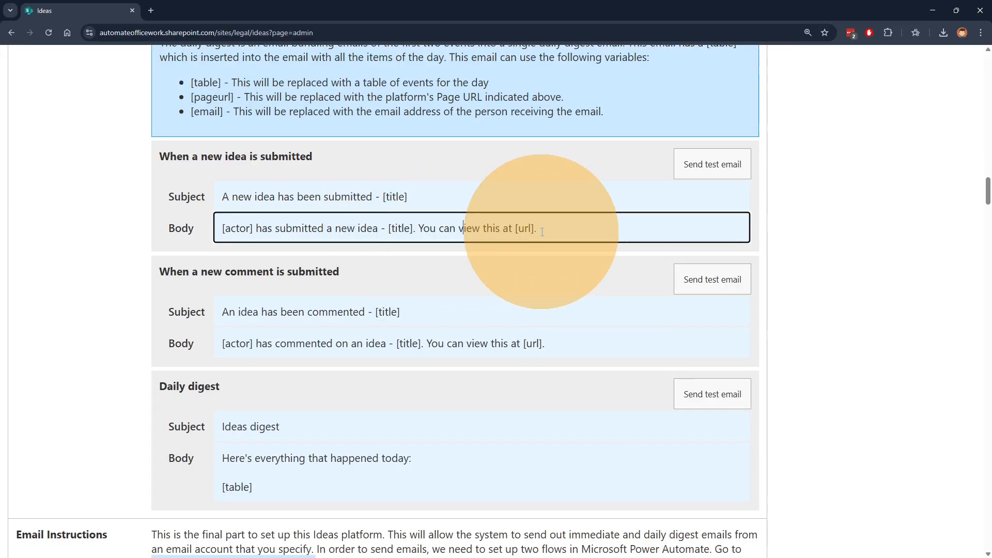
click(553, 227)
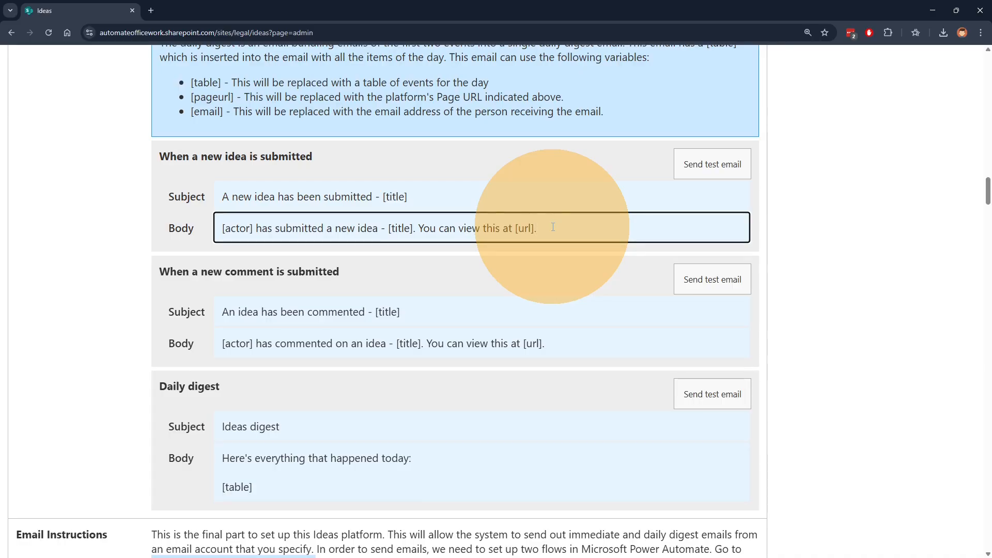
key(Return)
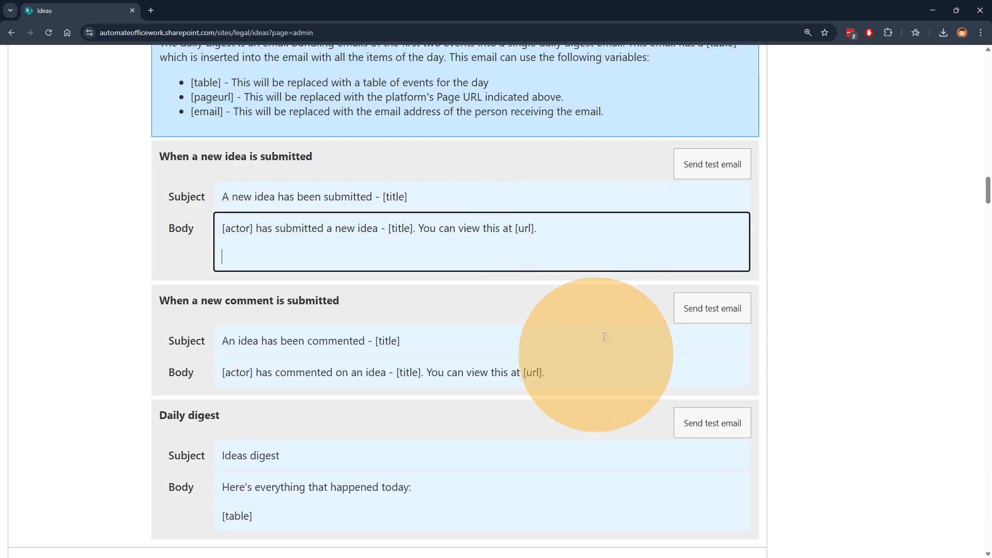
scroll(520, 281, up, 2)
scroll(564, 325, up, 1)
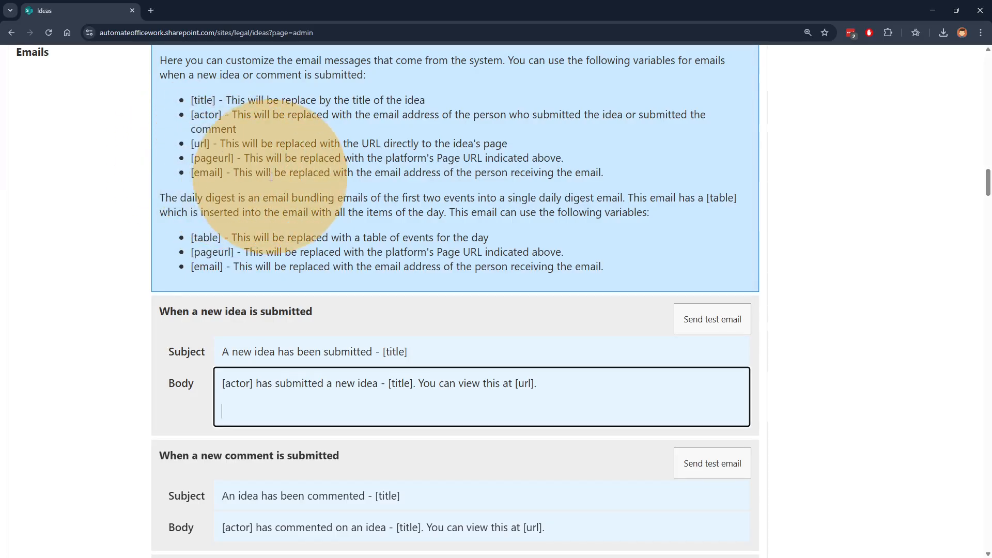
click(331, 425)
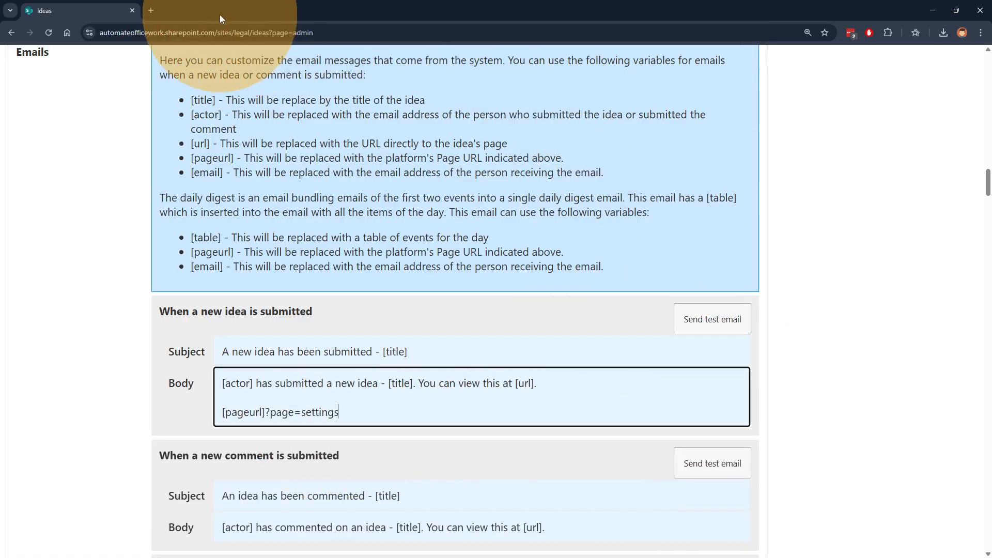
Check the Admin page's web address, and delete the "[pageurl]?page=settings" line from the new idea email's body
drag(331, 32, 81, 23)
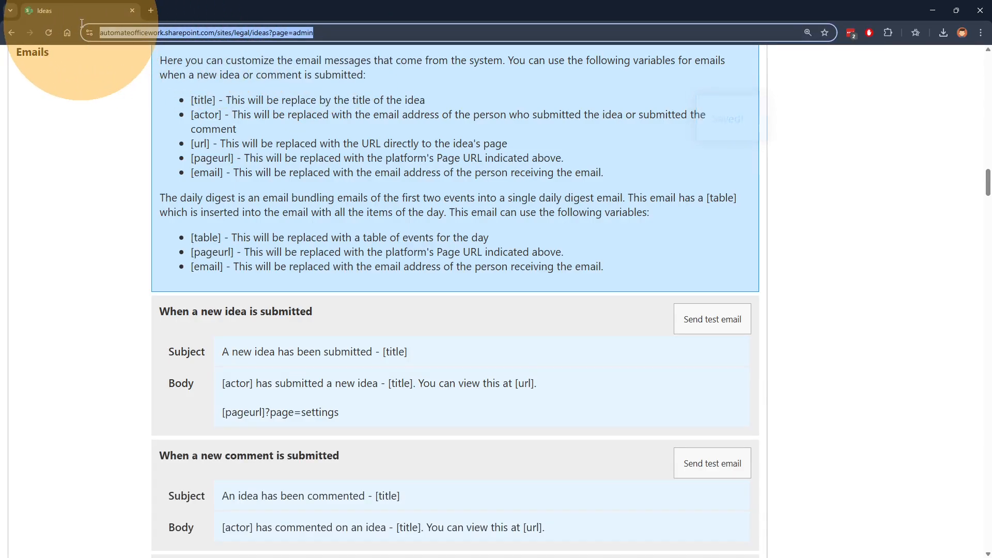
click(356, 412)
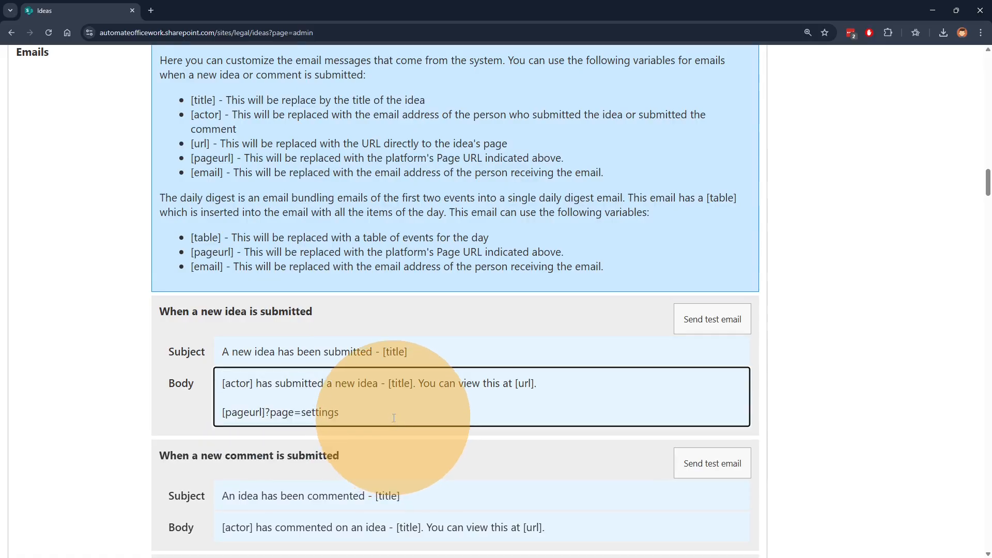
drag(342, 412, 174, 400)
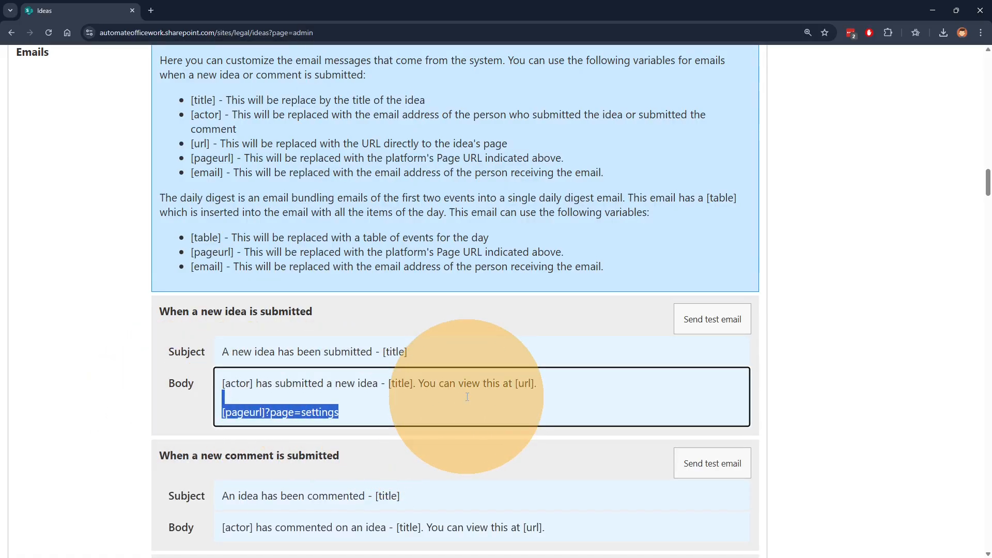
key(BackSpace)
key(BackSpace)
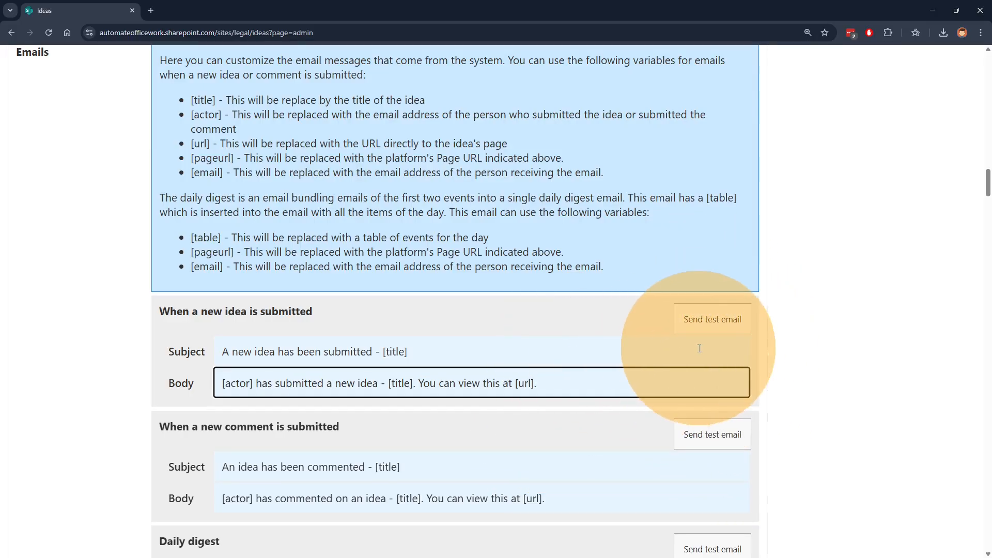
Examine the comment and daily digest email templates and the Email Instructions for importing and configuring the Power Automate flows
scroll(648, 380, down, 1)
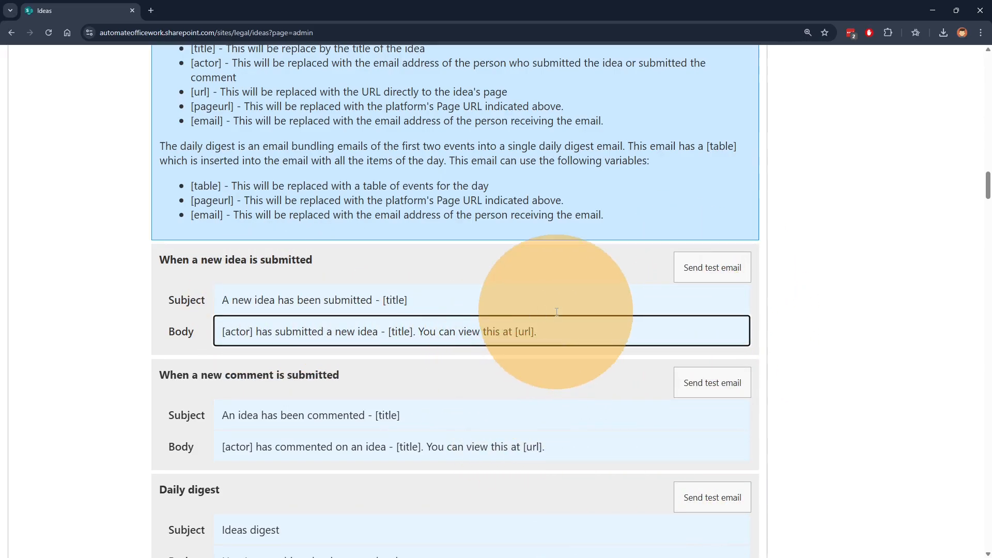
scroll(556, 312, down, 3)
scroll(575, 321, down, 2)
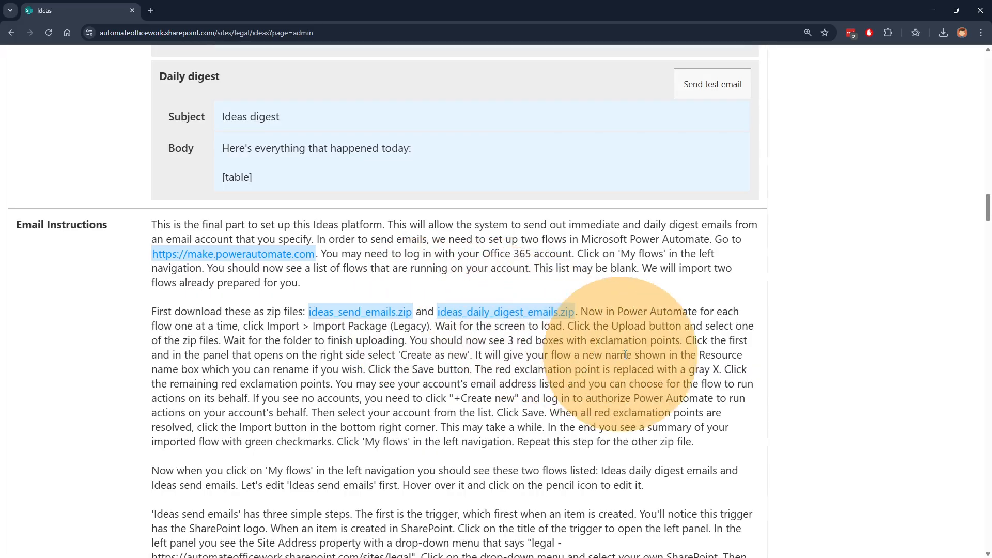
scroll(633, 344, down, 2)
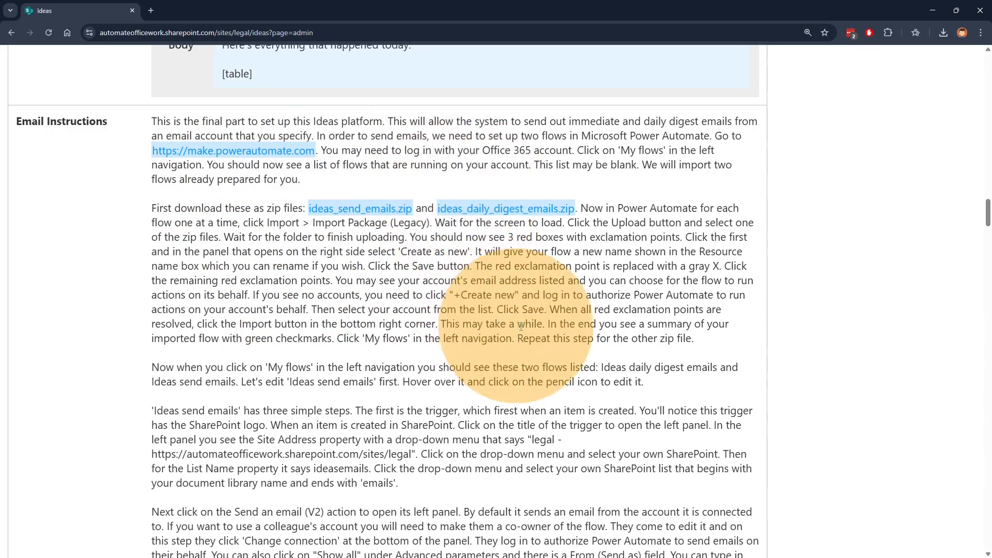
scroll(537, 293, down, 5)
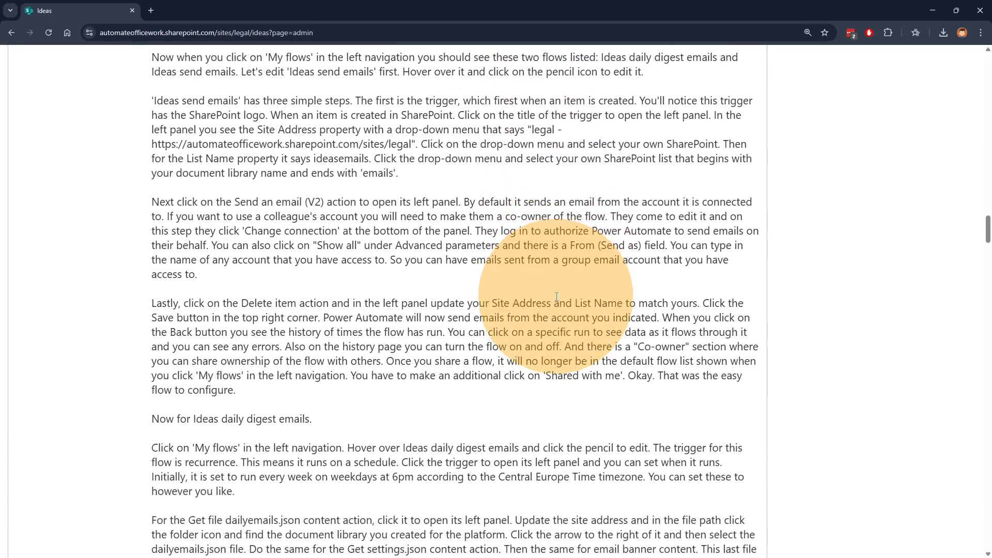
scroll(557, 296, down, 12)
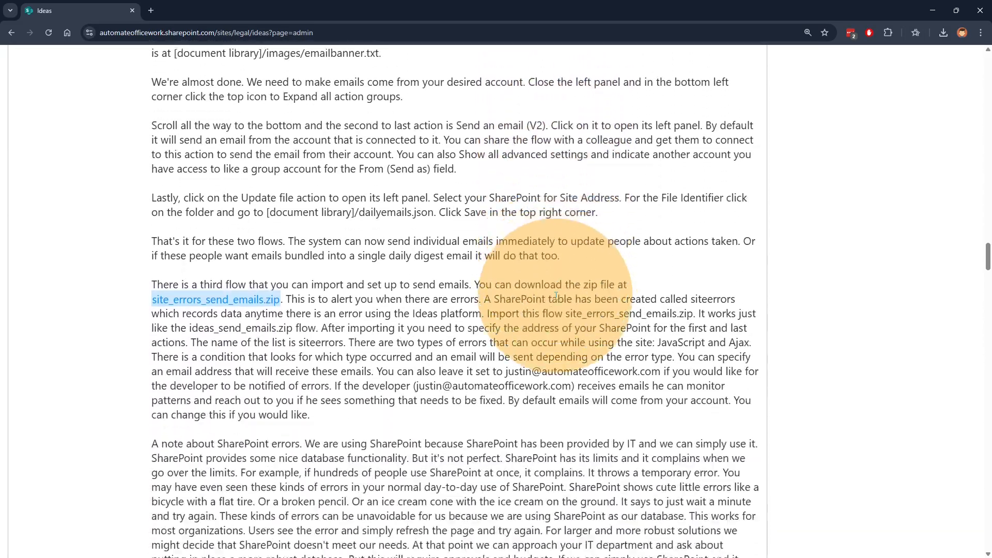
scroll(556, 296, up, 20)
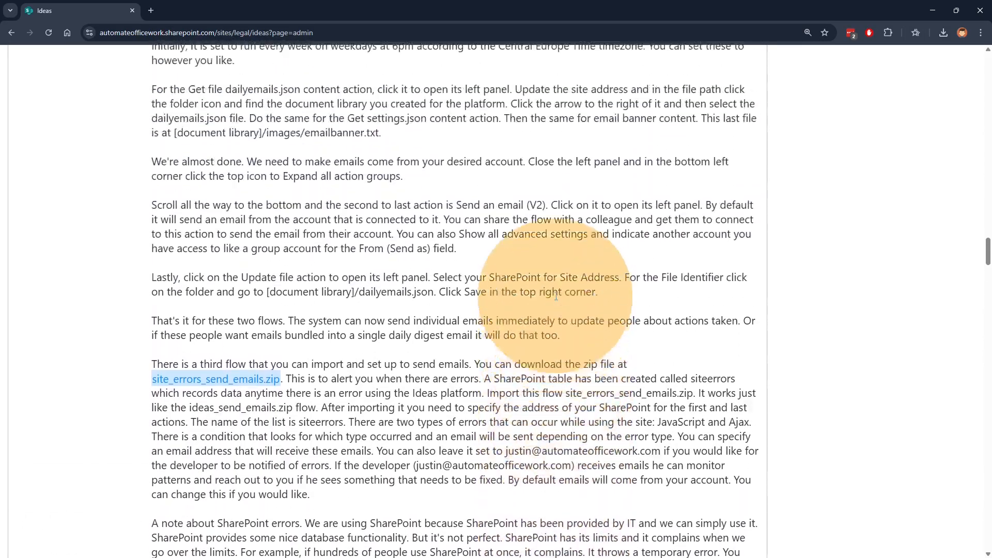
scroll(553, 293, up, 2)
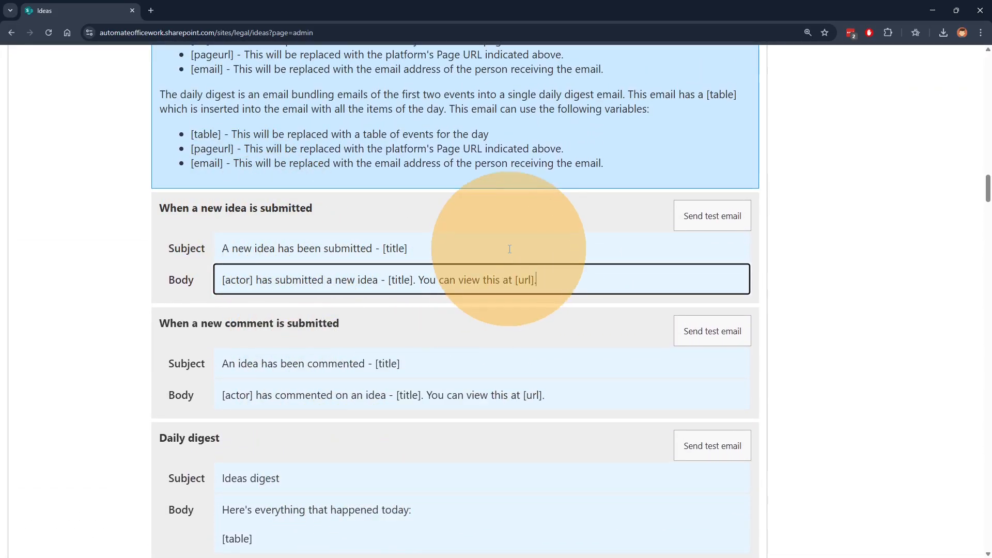
scroll(542, 310, down, 3)
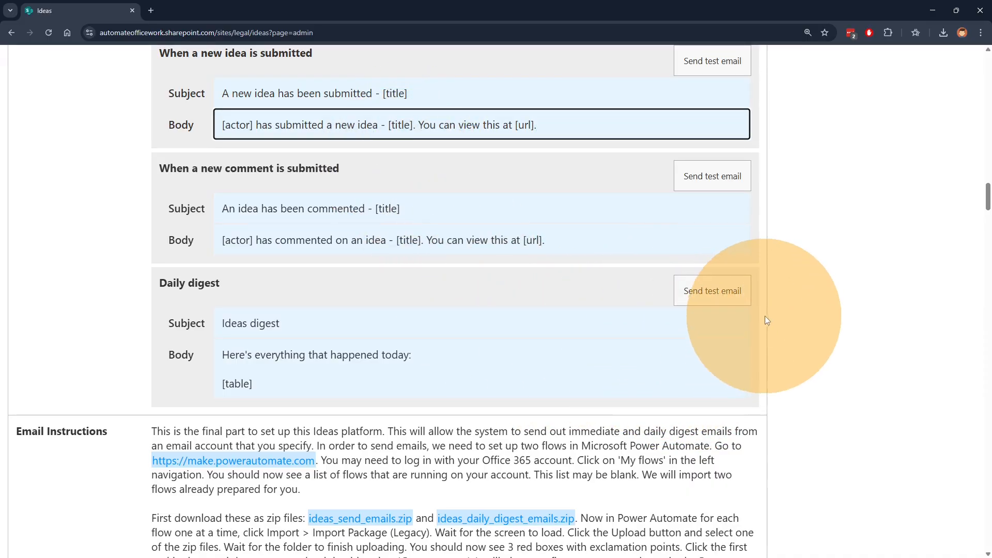
scroll(780, 320, down, 6)
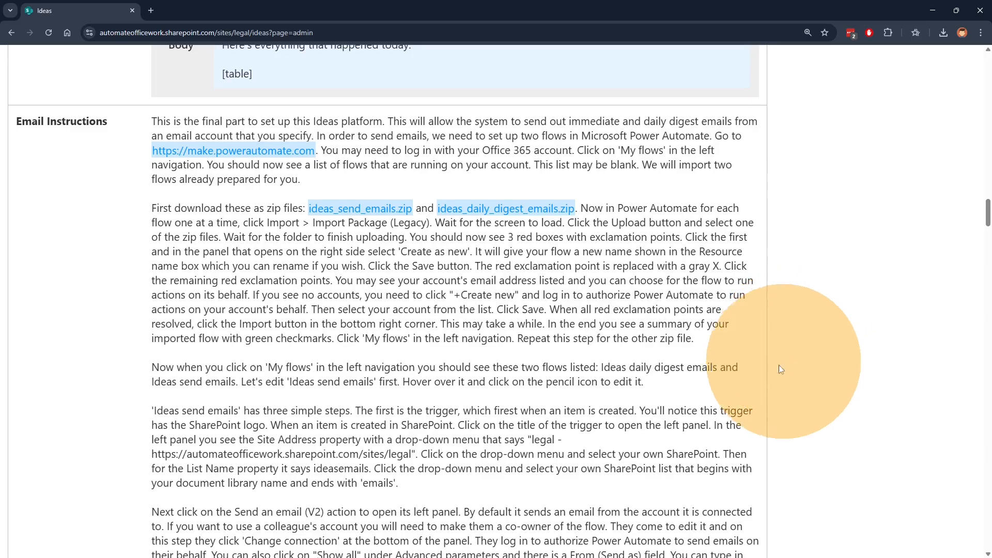
scroll(774, 391, down, 2)
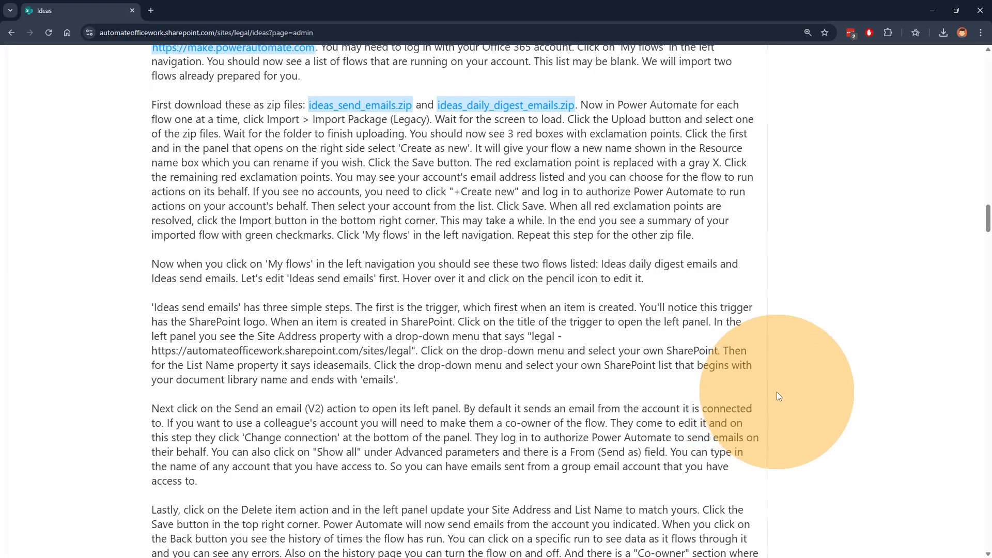
Examine the Localization section's introduction and its first entry, the name for the individual idea page
scroll(974, 215, down, 8)
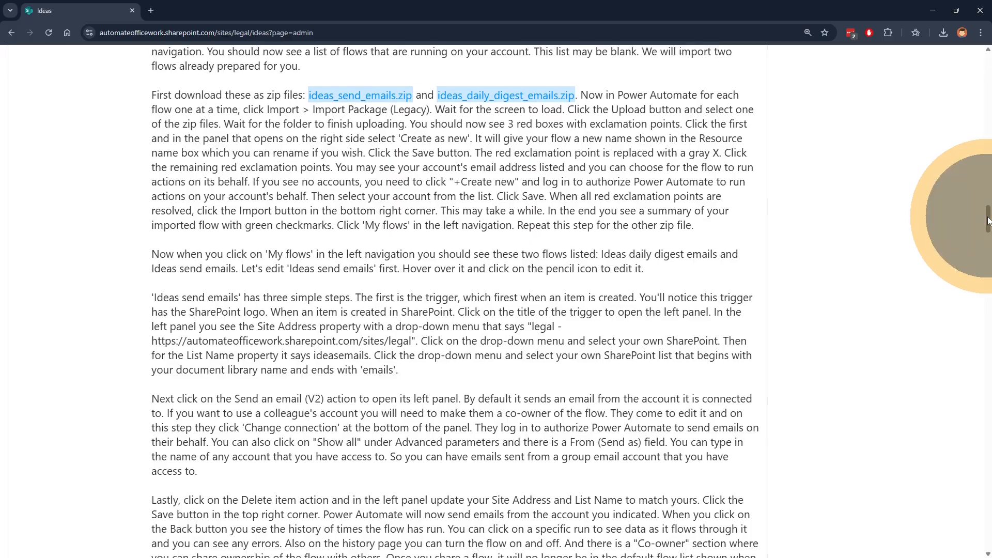
scroll(981, 244, down, 10)
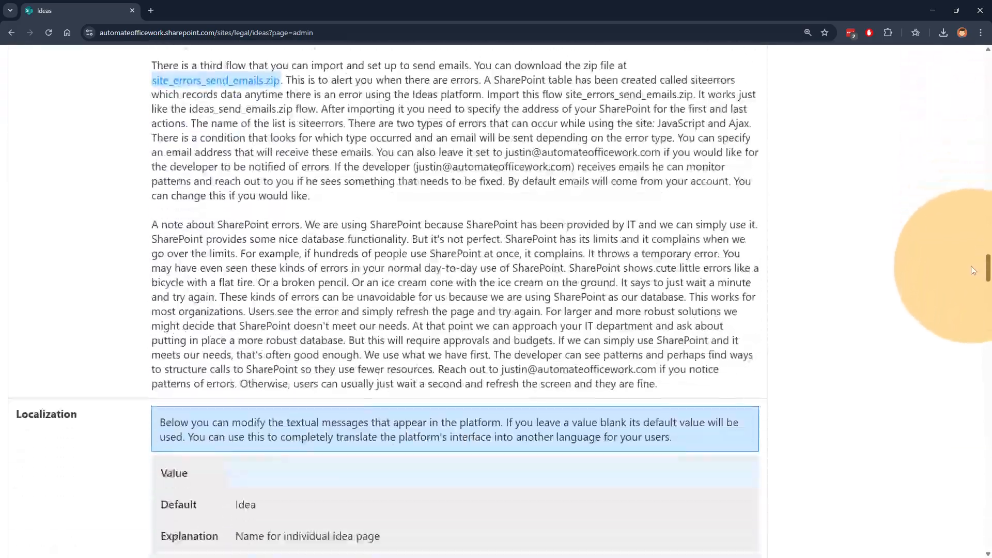
scroll(975, 232, up, 9)
scroll(966, 253, down, 5)
scroll(962, 262, down, 10)
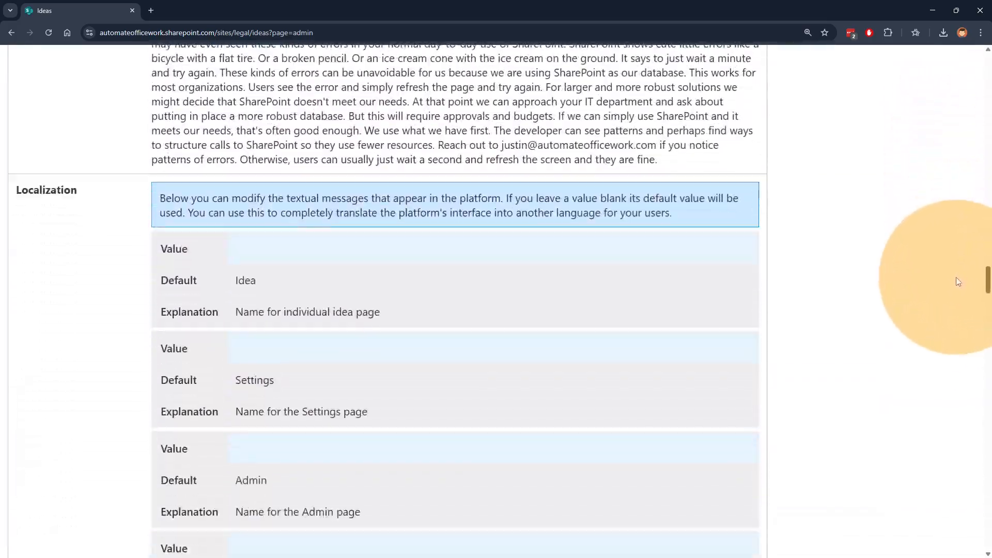
scroll(954, 286, up, 3)
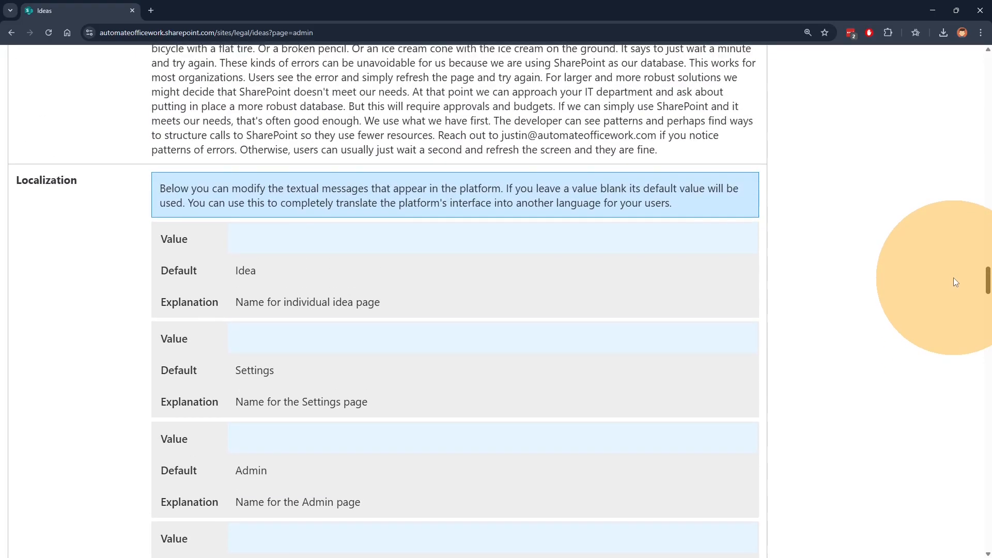
scroll(953, 279, down, 2)
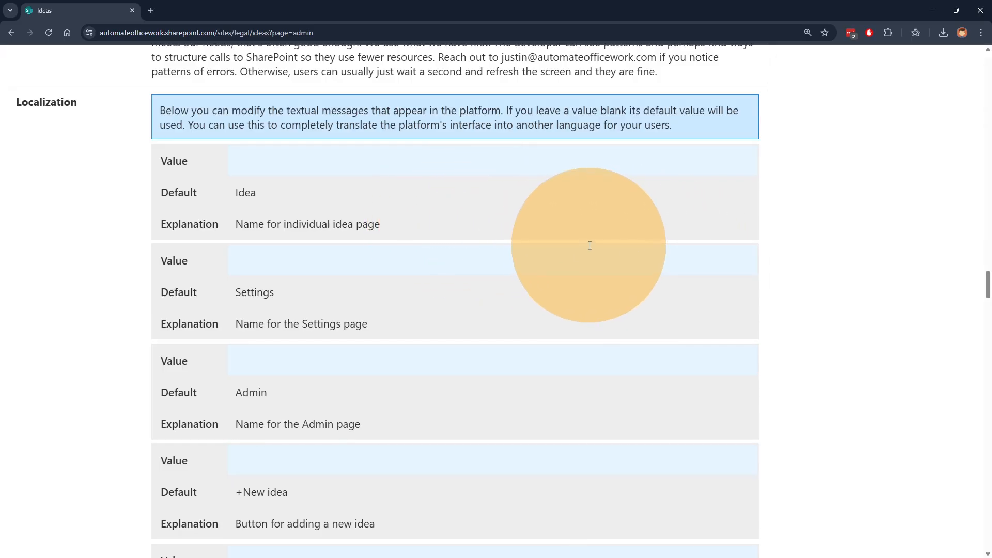
scroll(589, 245, down, 2)
click(249, 91)
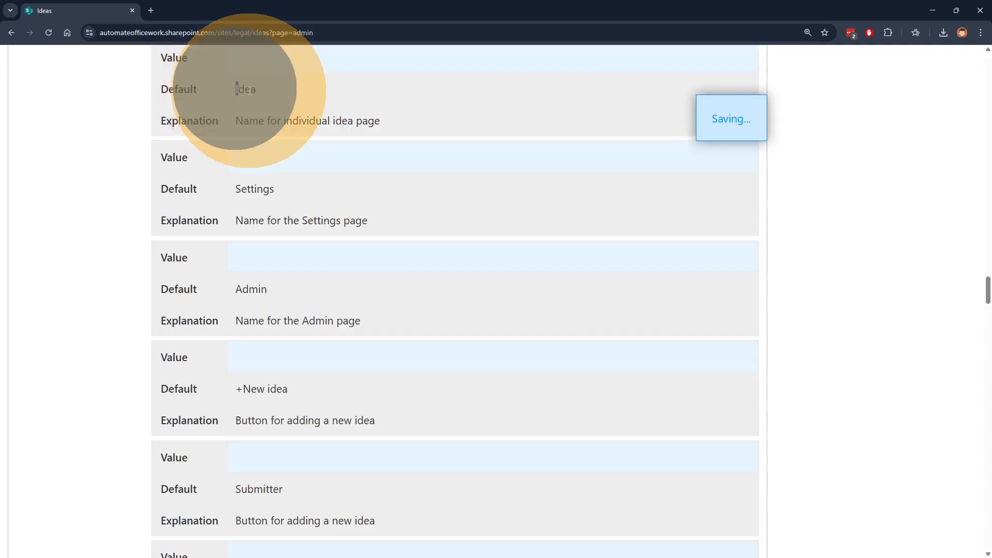
double_click(249, 90)
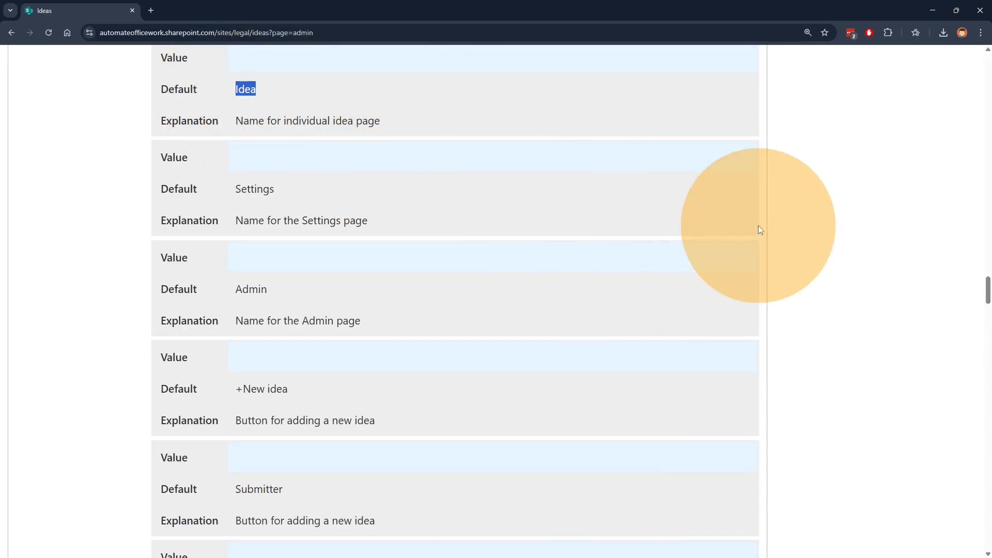
scroll(861, 263, up, 2)
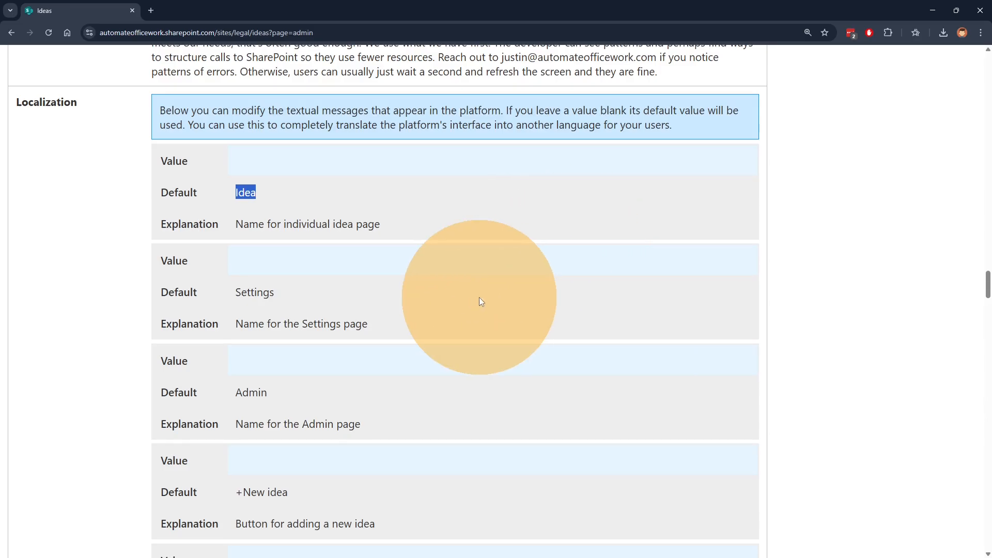
Examine the Localization values, defaults and explanations for the Settings, Admin, +New idea, Submitter and following label entries
click(281, 255)
scroll(254, 345, down, 2)
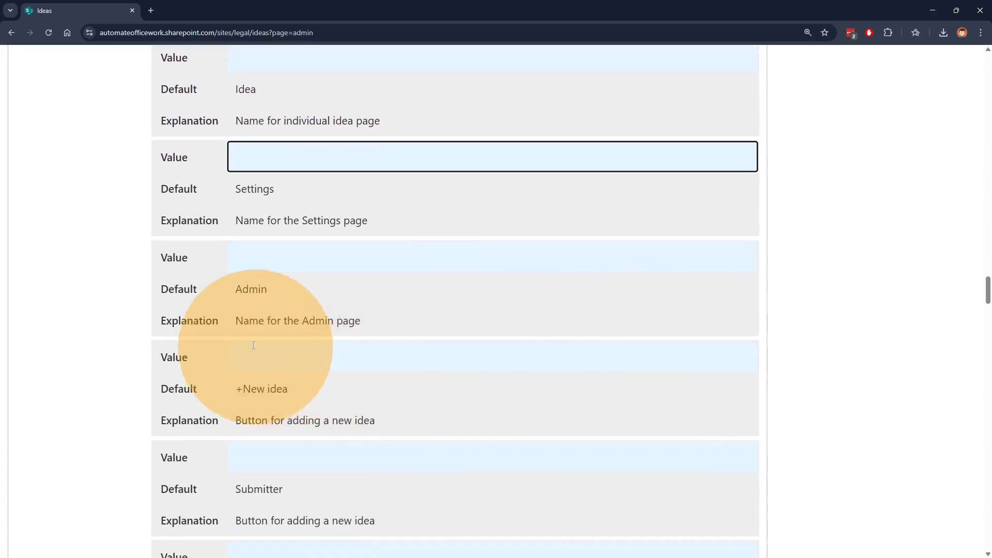
click(245, 257)
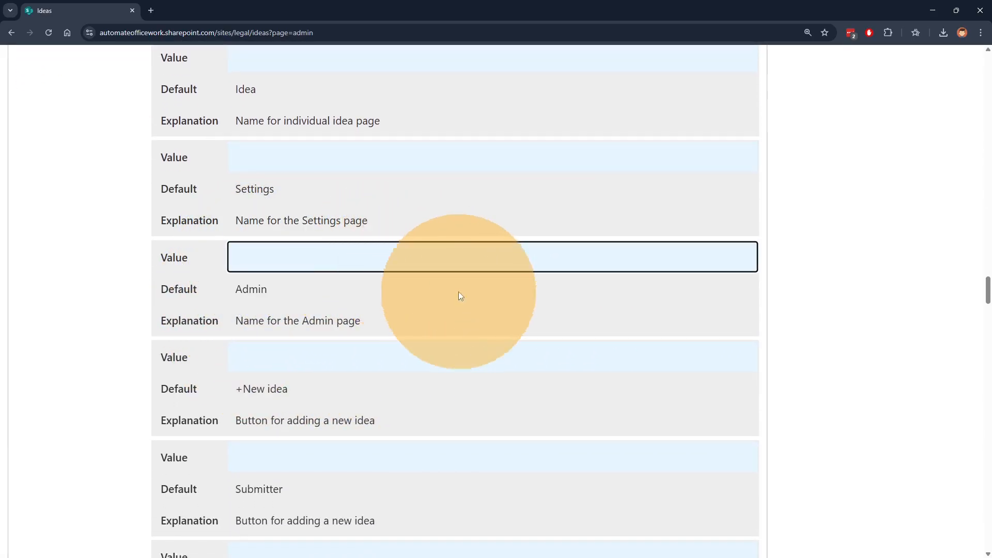
scroll(506, 309, down, 2)
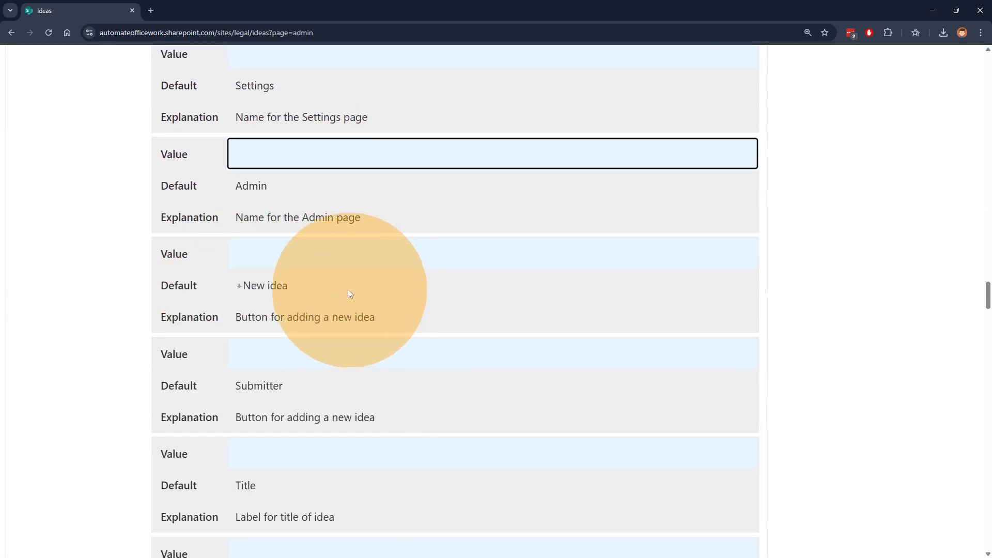
click(310, 255)
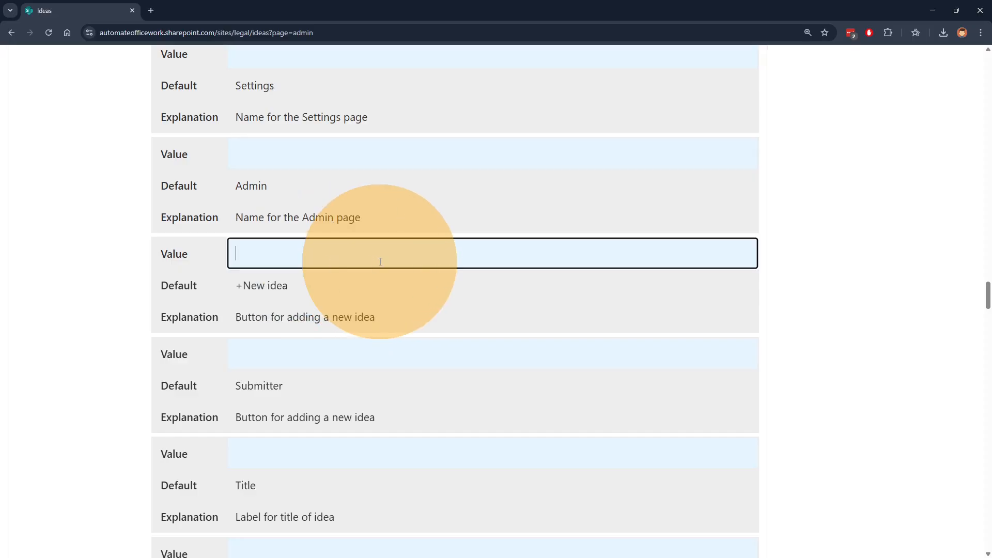
double_click(245, 391)
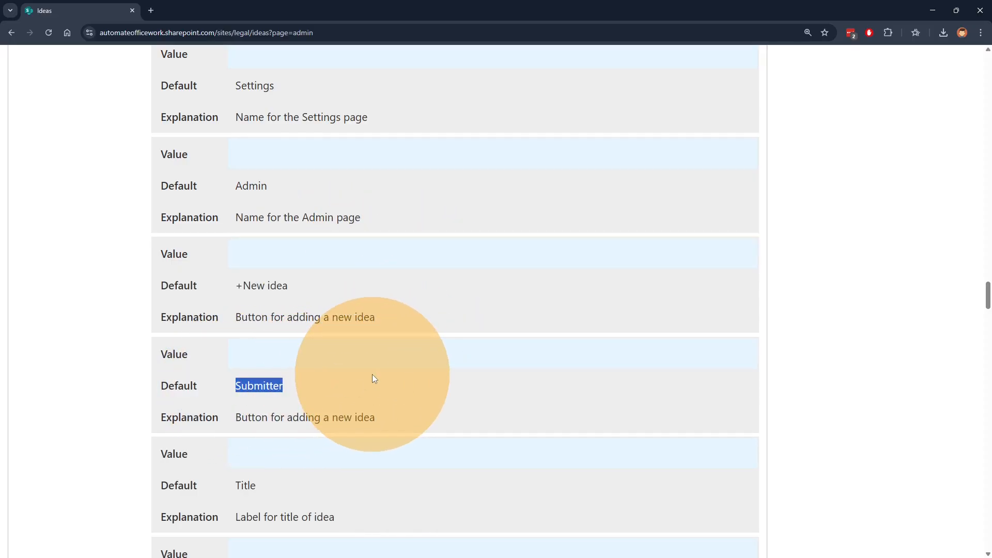
click(294, 355)
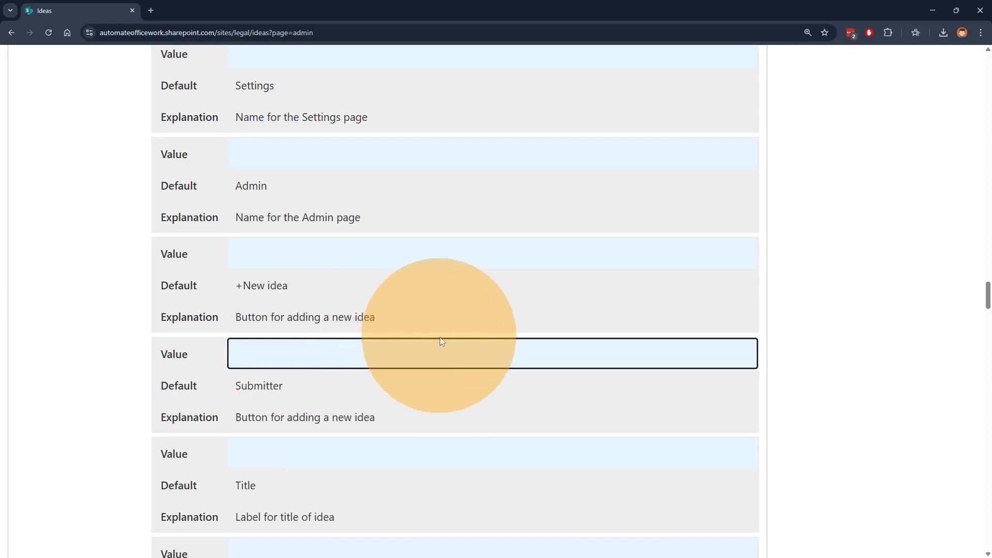
click(374, 391)
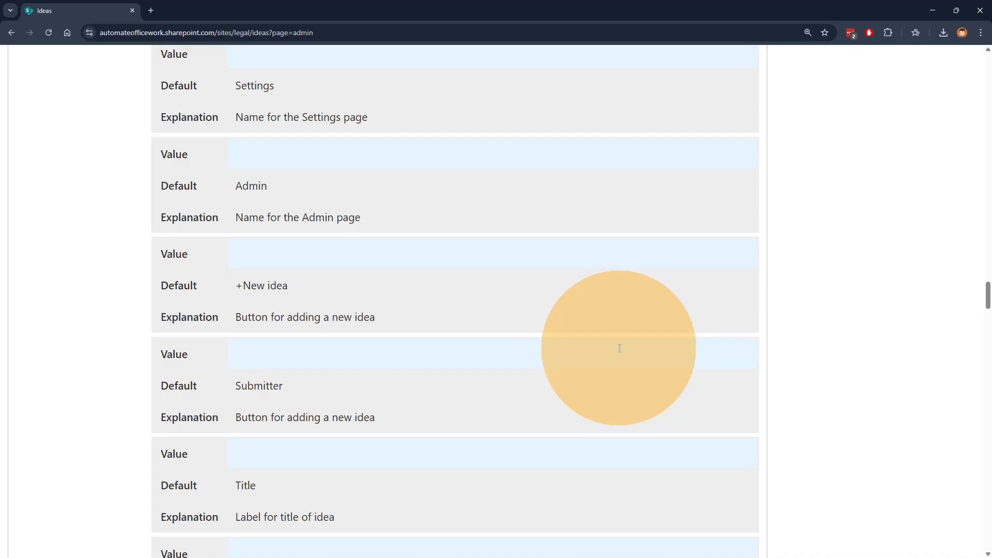
scroll(604, 407, down, 2)
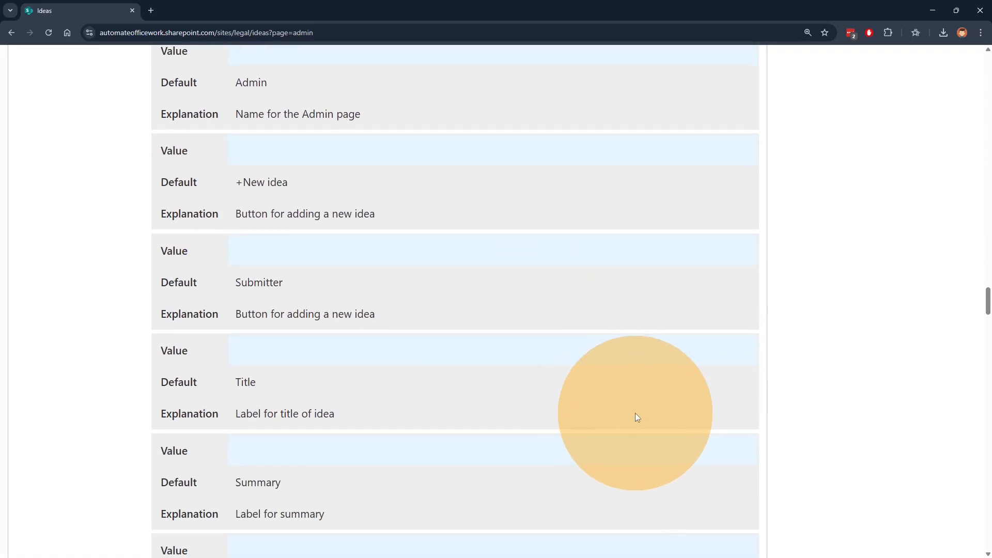
scroll(637, 417, down, 2)
Turn on the Portal Header for /sites/legal/ideas/portal and go to the Ideas home page through the header's breadcrumb
drag(985, 303, 936, 63)
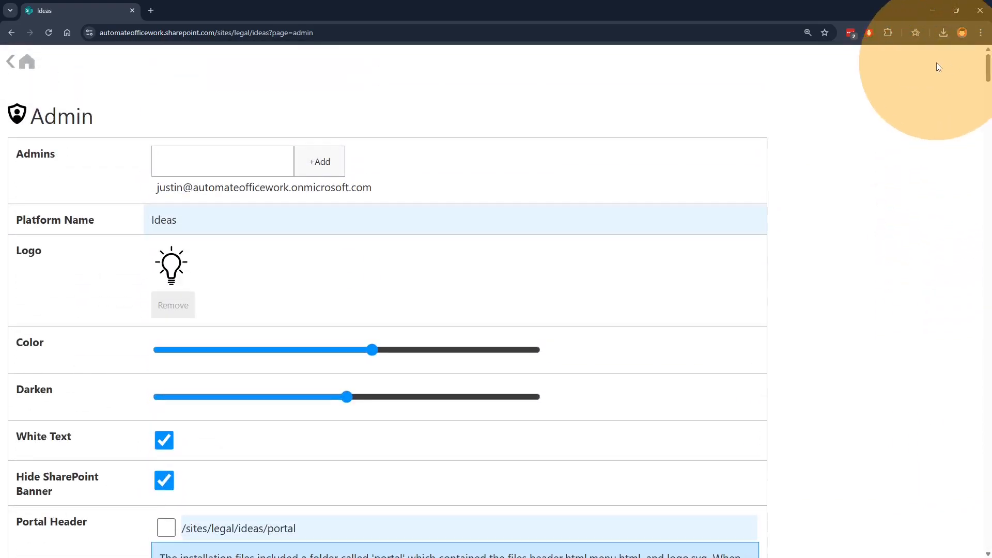
scroll(322, 329, down, 10)
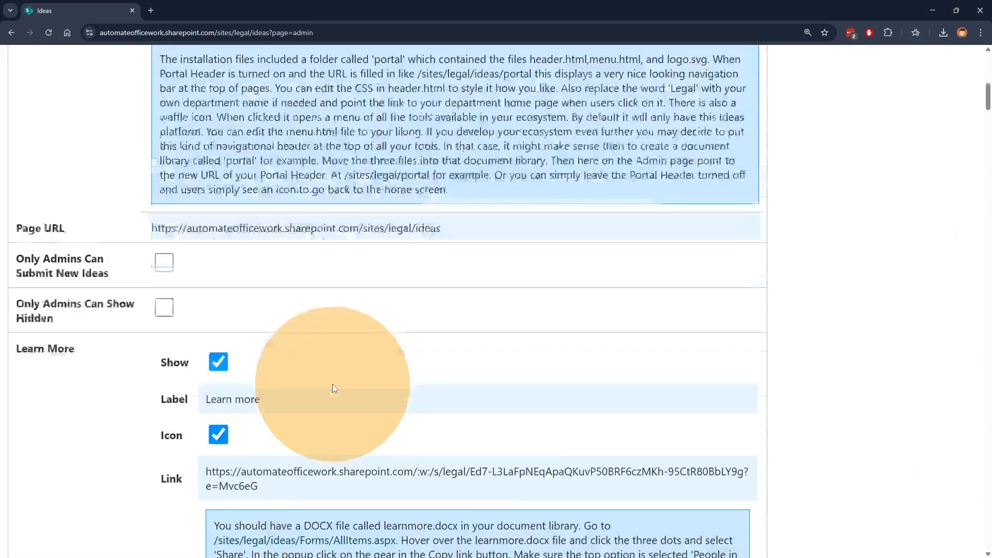
scroll(283, 261, up, 8)
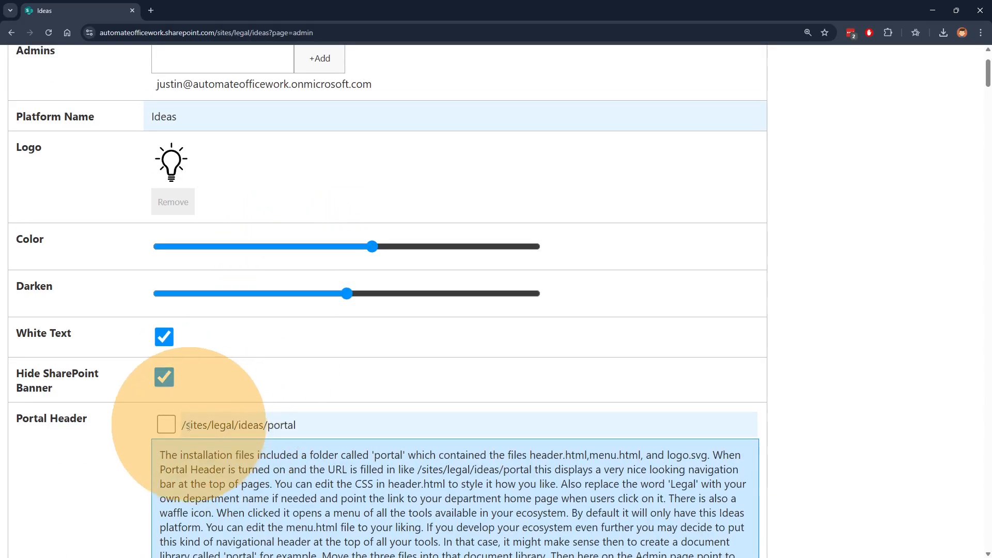
click(166, 425)
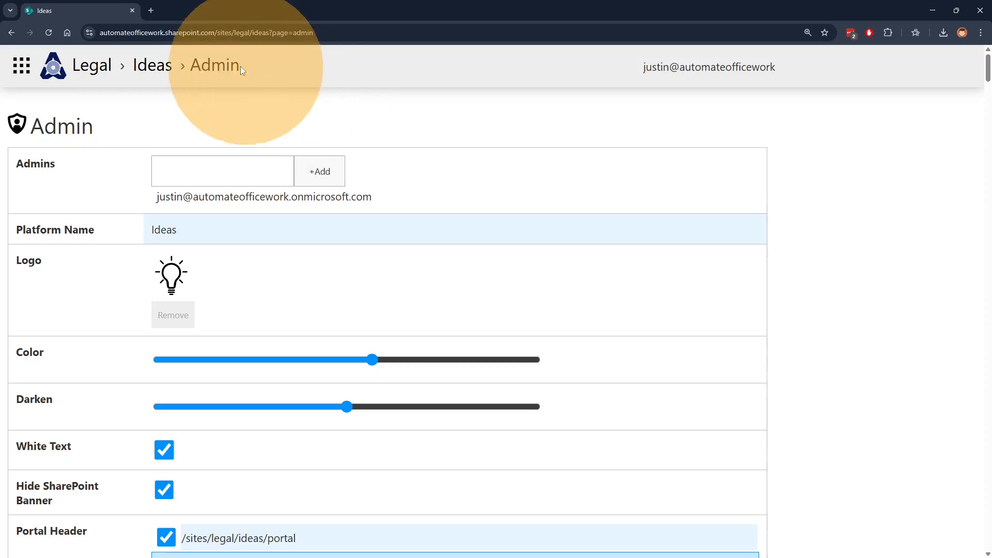
click(157, 76)
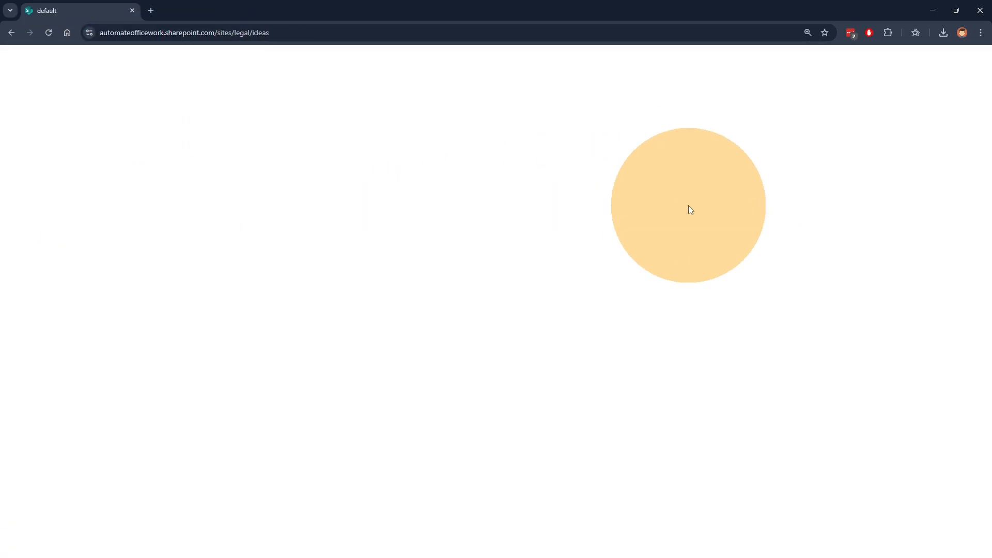